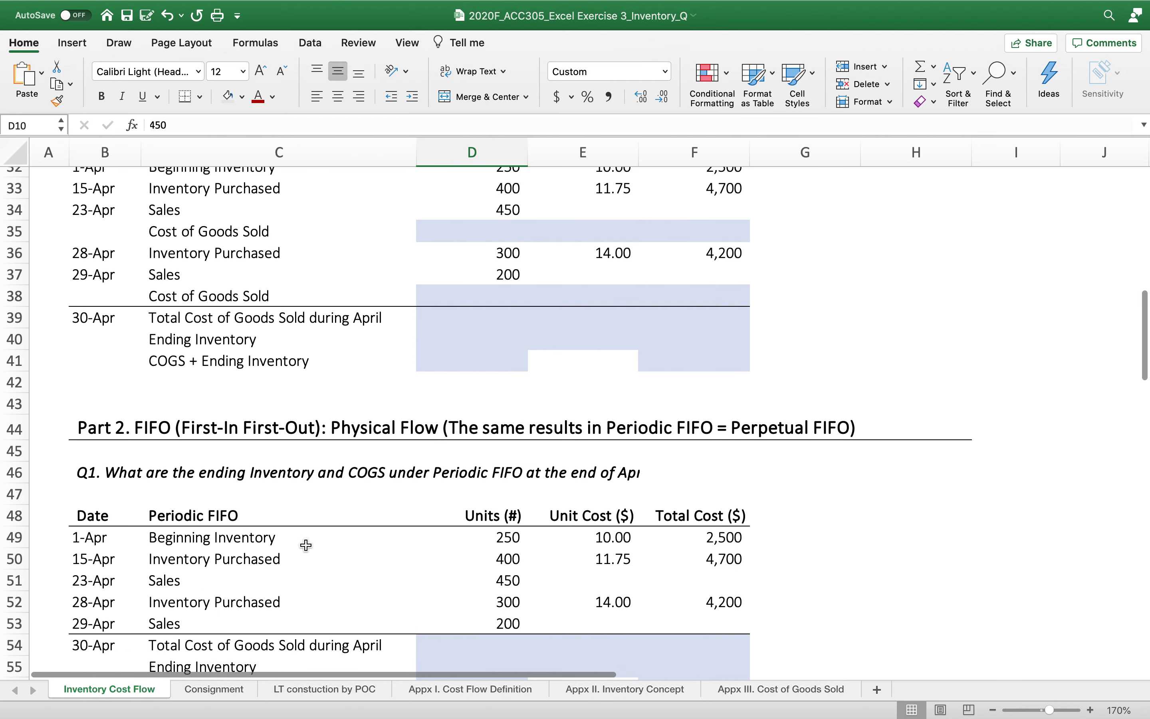
# Review the FIFO, LIFO and comparison sections of the exercise, and the April inventory data with the Part 1 questions
pyautogui.scroll(-2, 305, 544)
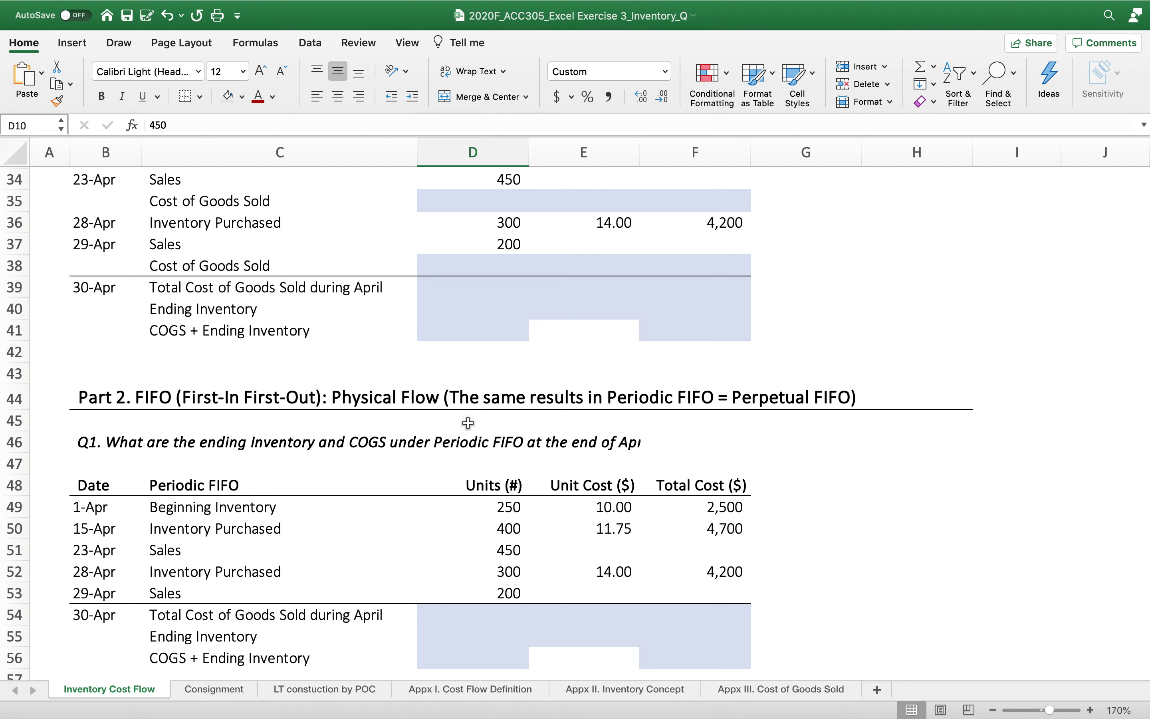
pyautogui.scroll(-5, 468, 423)
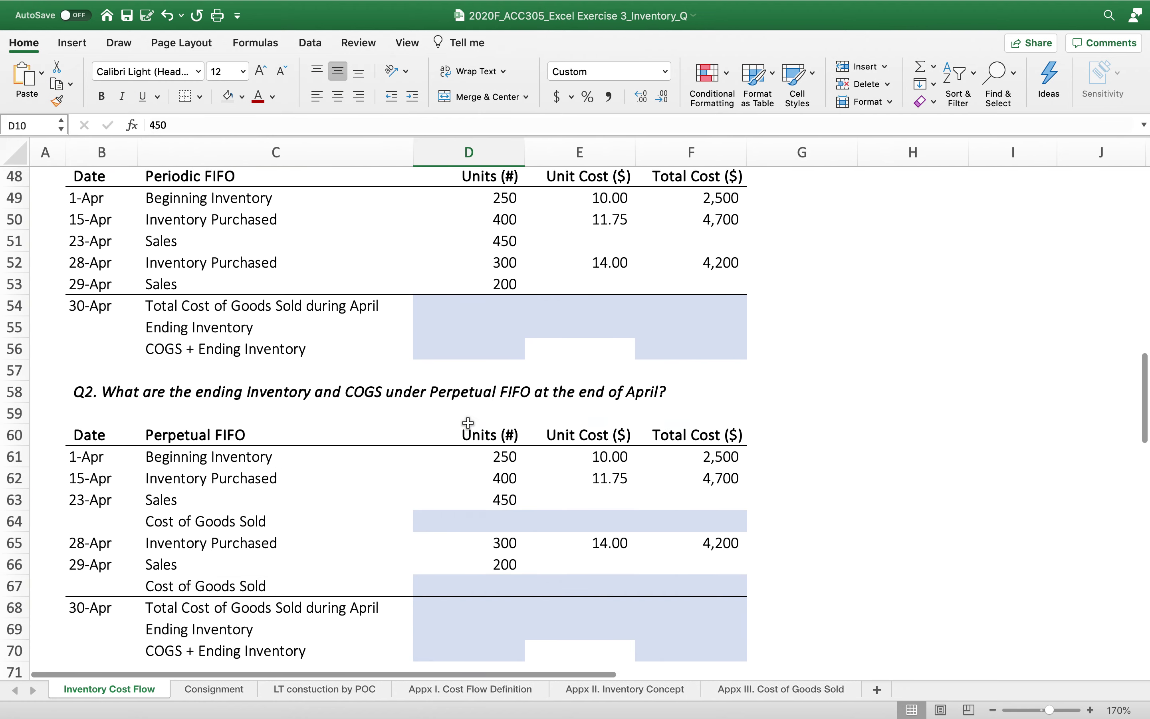
pyautogui.scroll(-4, 468, 422)
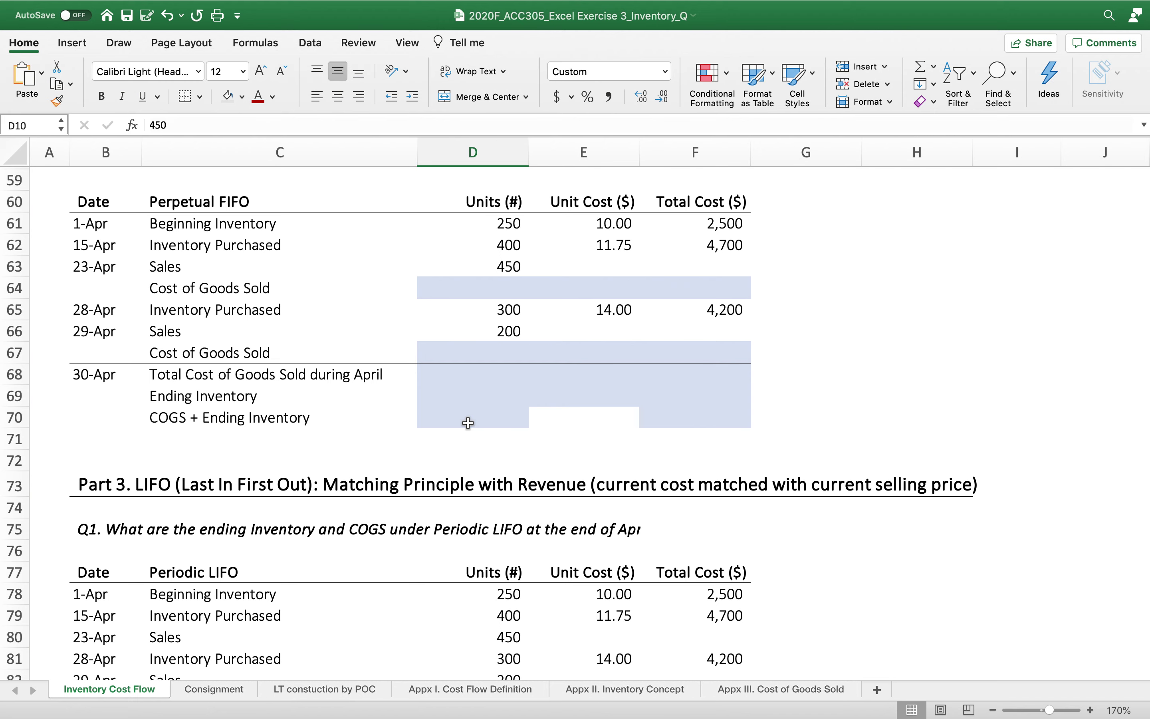
pyautogui.scroll(-3, 468, 423)
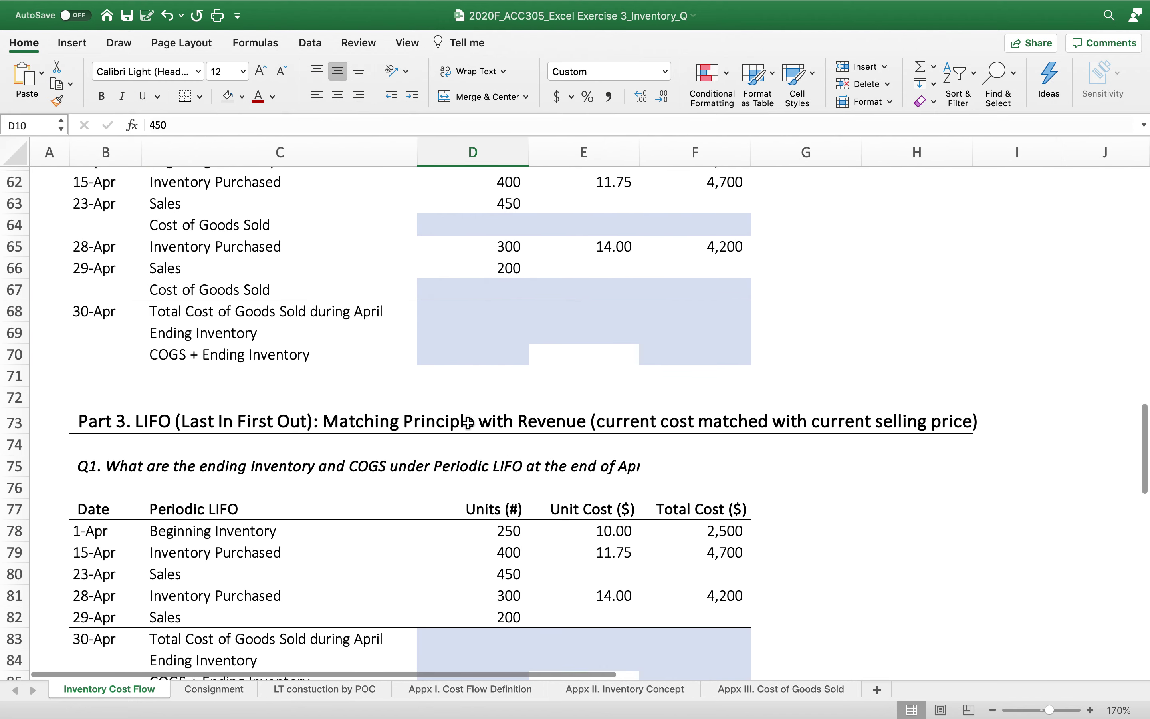
pyautogui.scroll(-5, 468, 422)
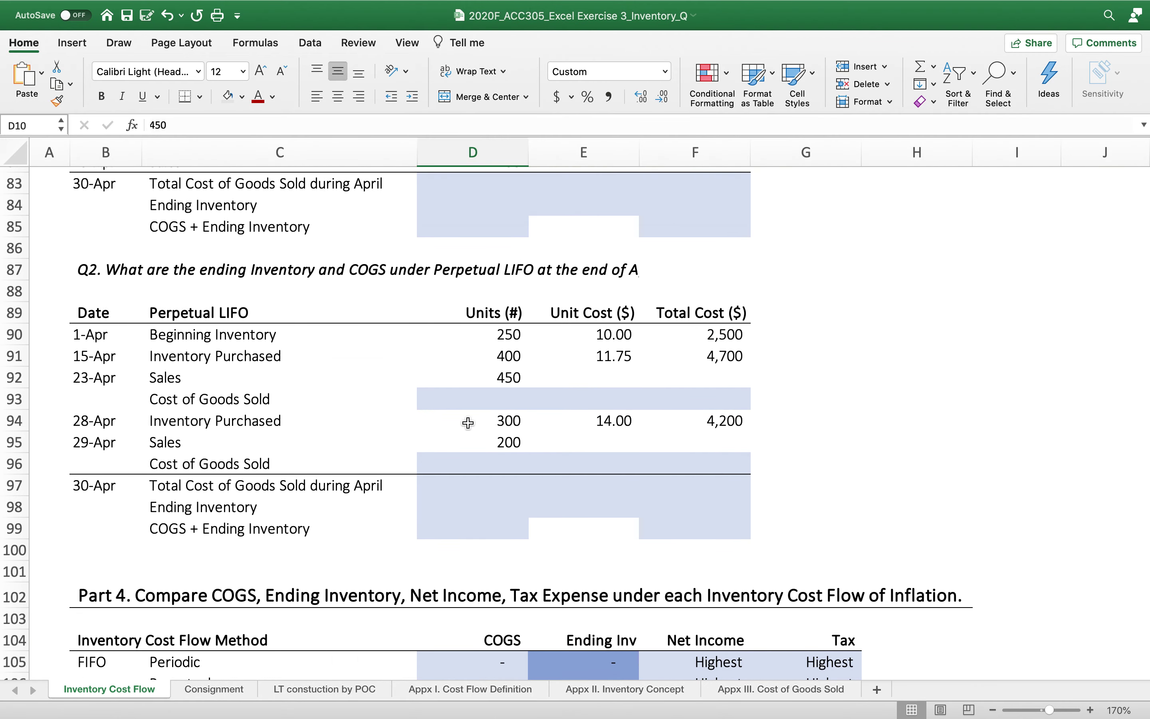
pyautogui.scroll(20, 468, 423)
pyautogui.scroll(-5, 468, 422)
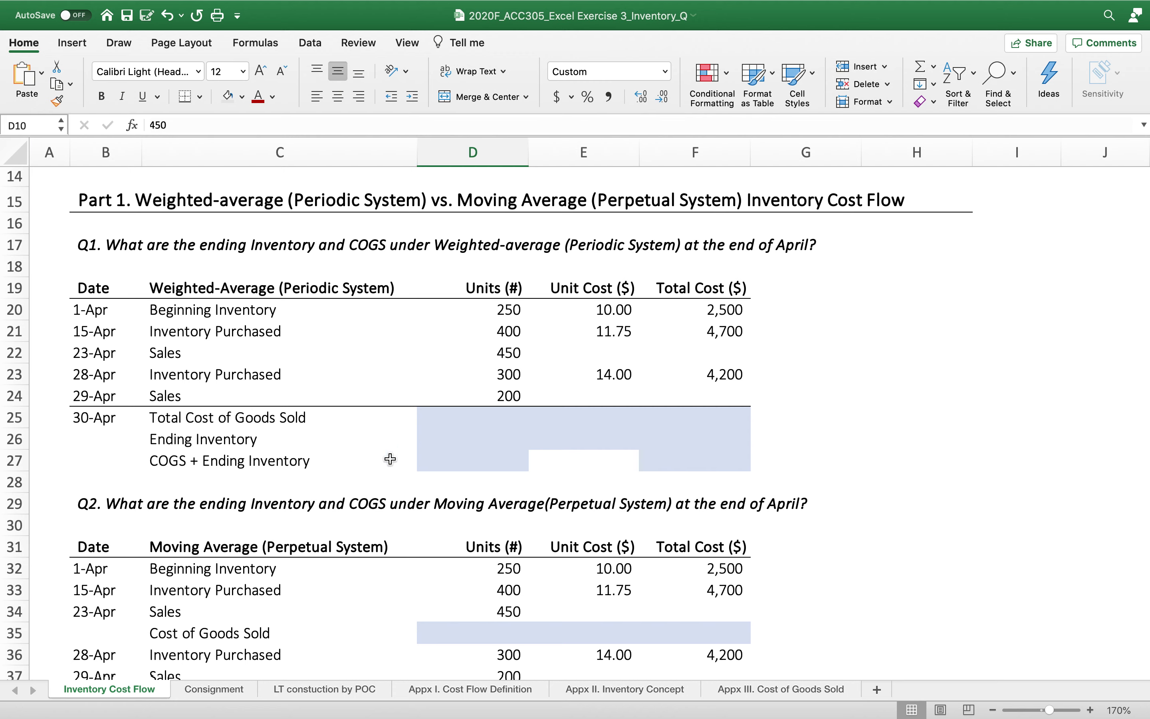
pyautogui.click(486, 413)
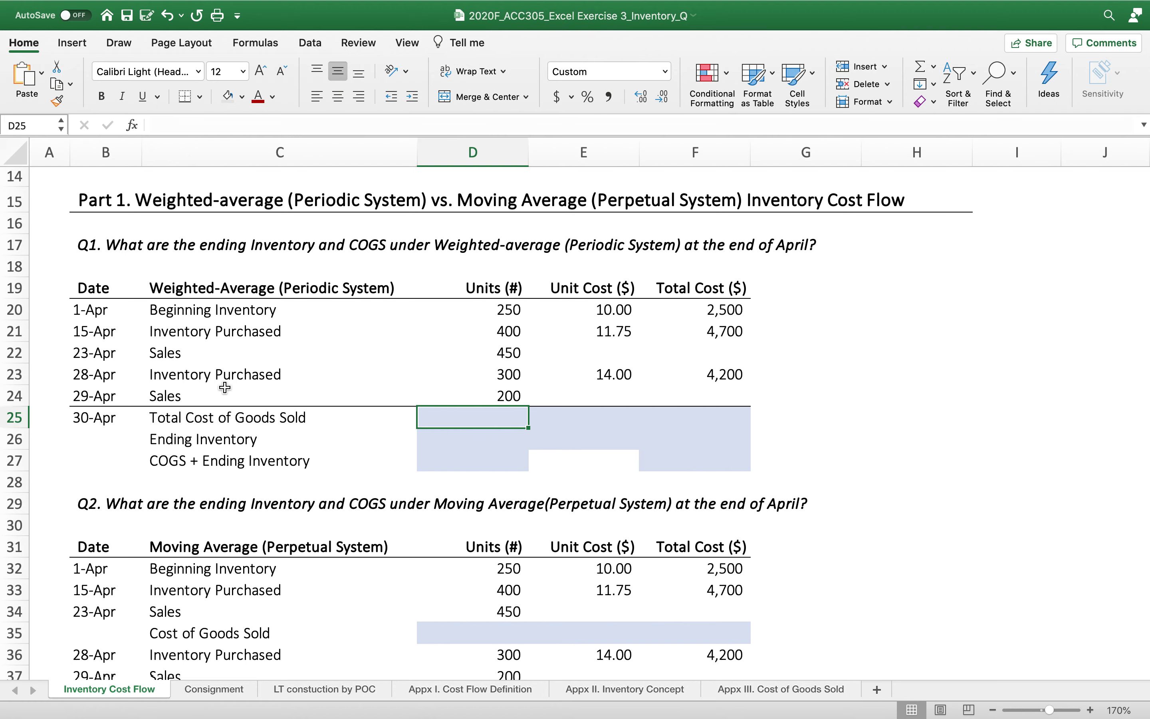
pyautogui.scroll(5, 225, 387)
pyautogui.scroll(2, 225, 387)
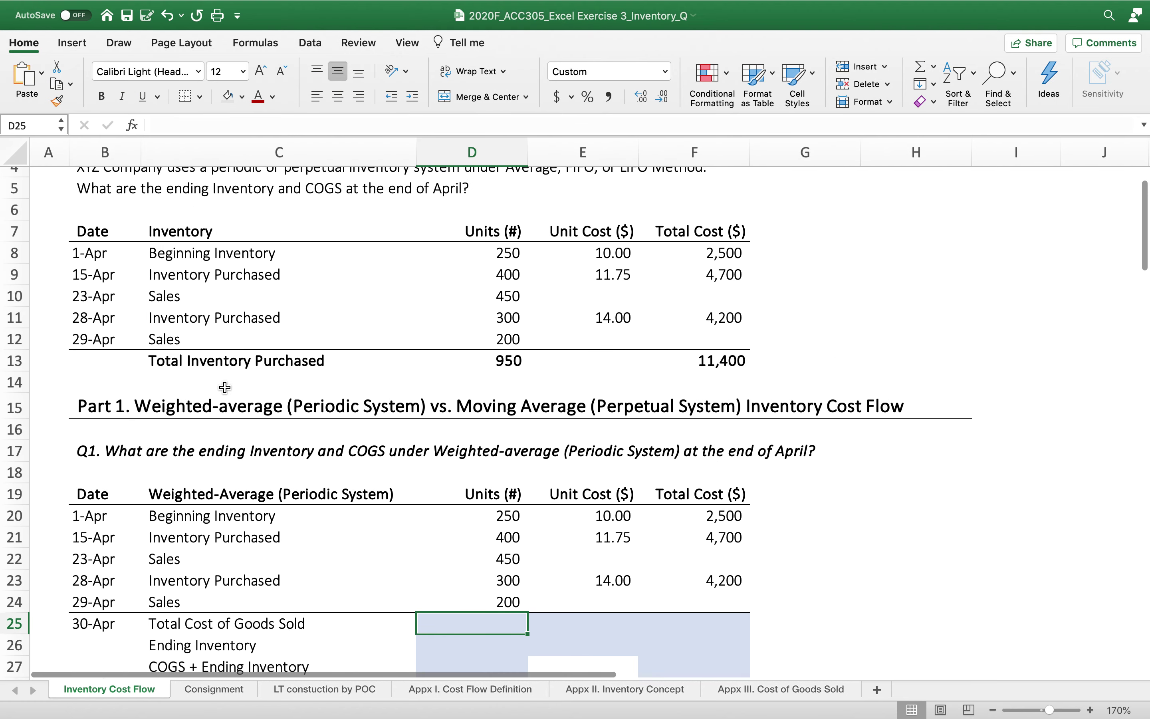
pyautogui.scroll(2, 225, 387)
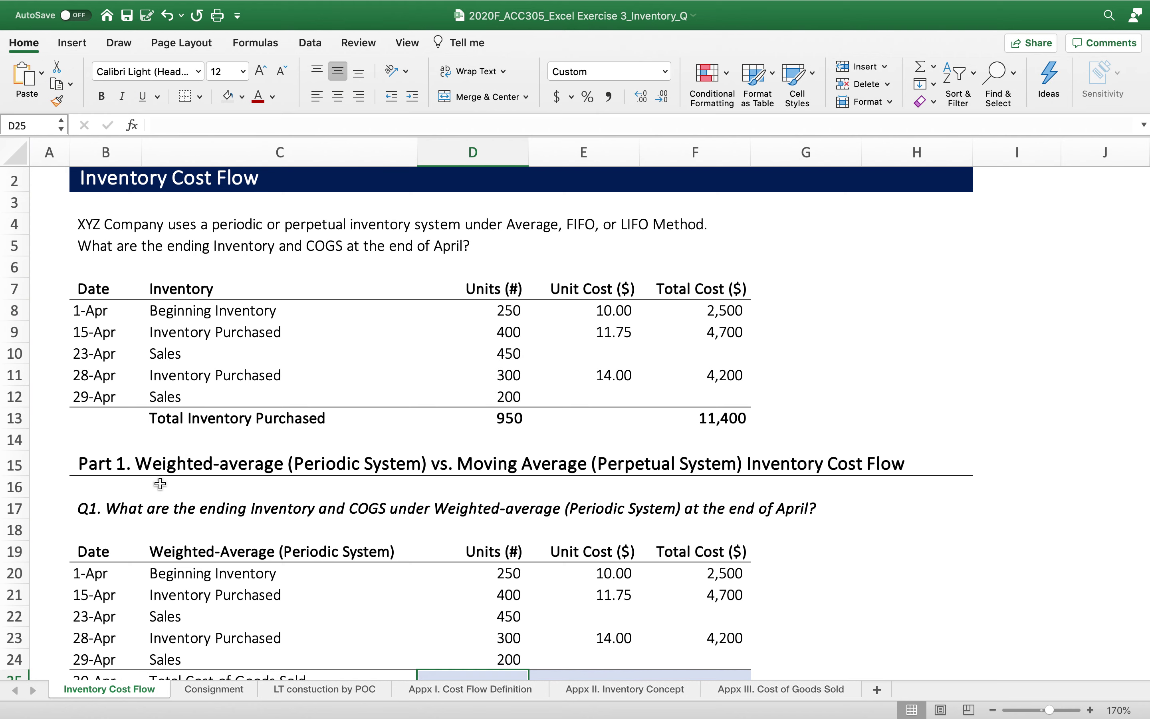
pyautogui.scroll(-1, 160, 484)
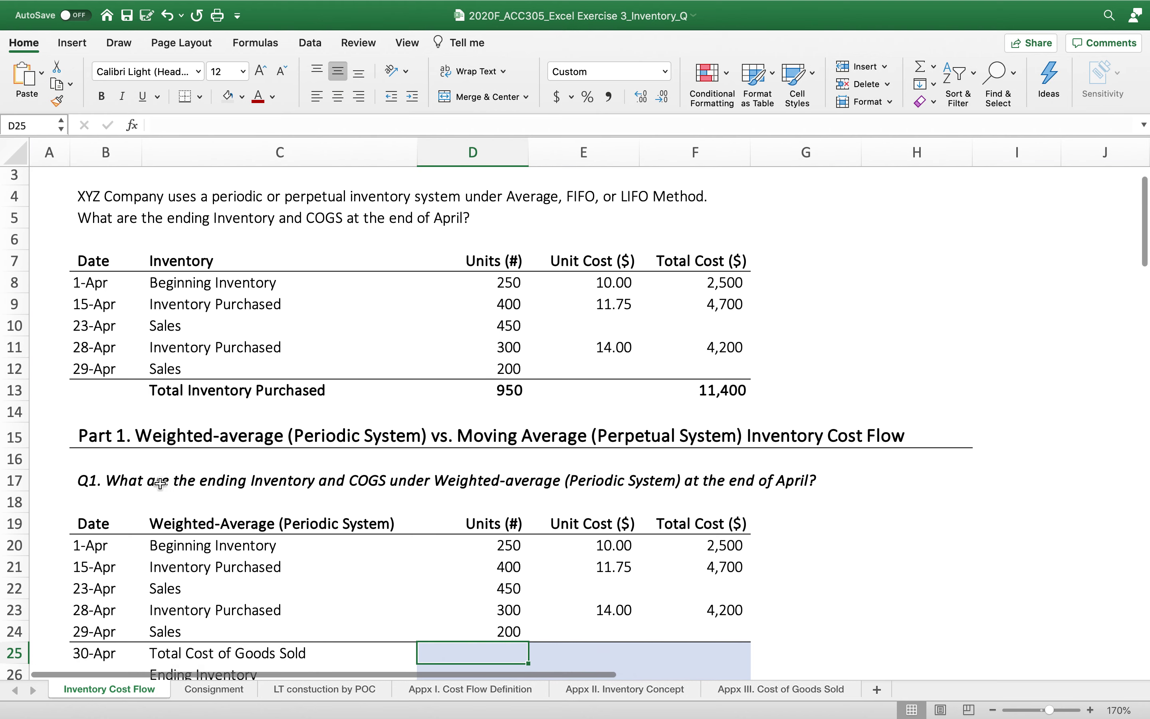
pyautogui.scroll(-1, 160, 483)
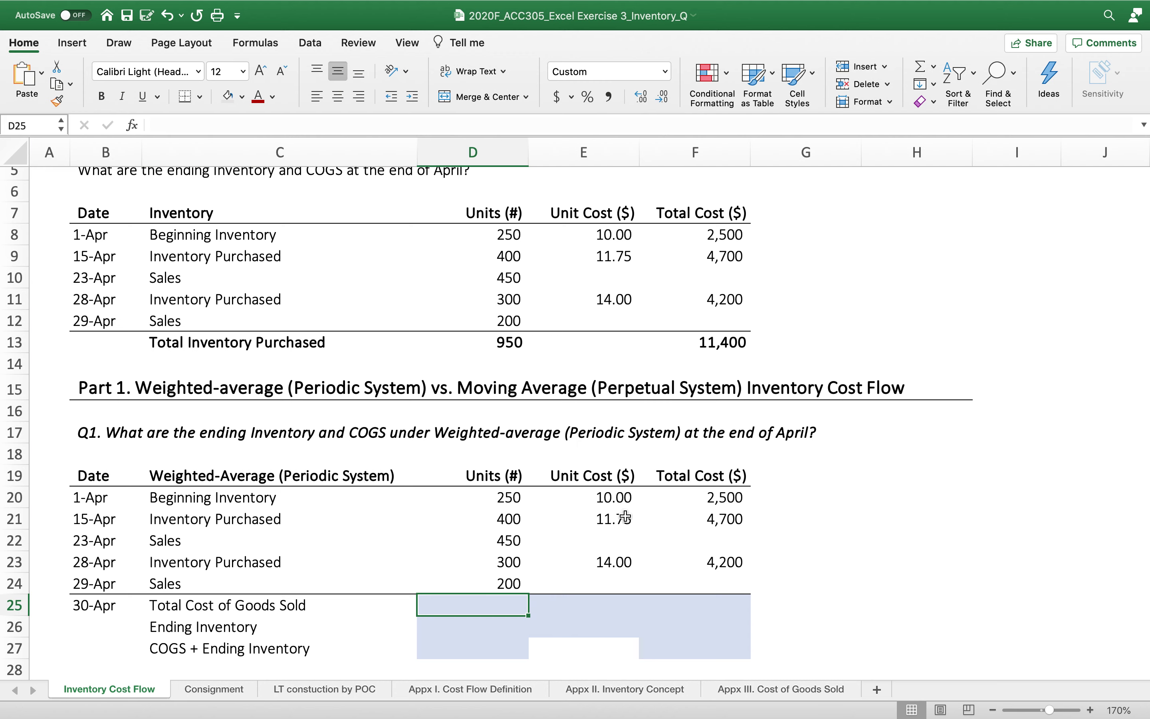
# Examine the unit costs, purchased units and sales units in the Weighted-Average (Periodic System) table
pyautogui.click(618, 500)
pyautogui.click(617, 523)
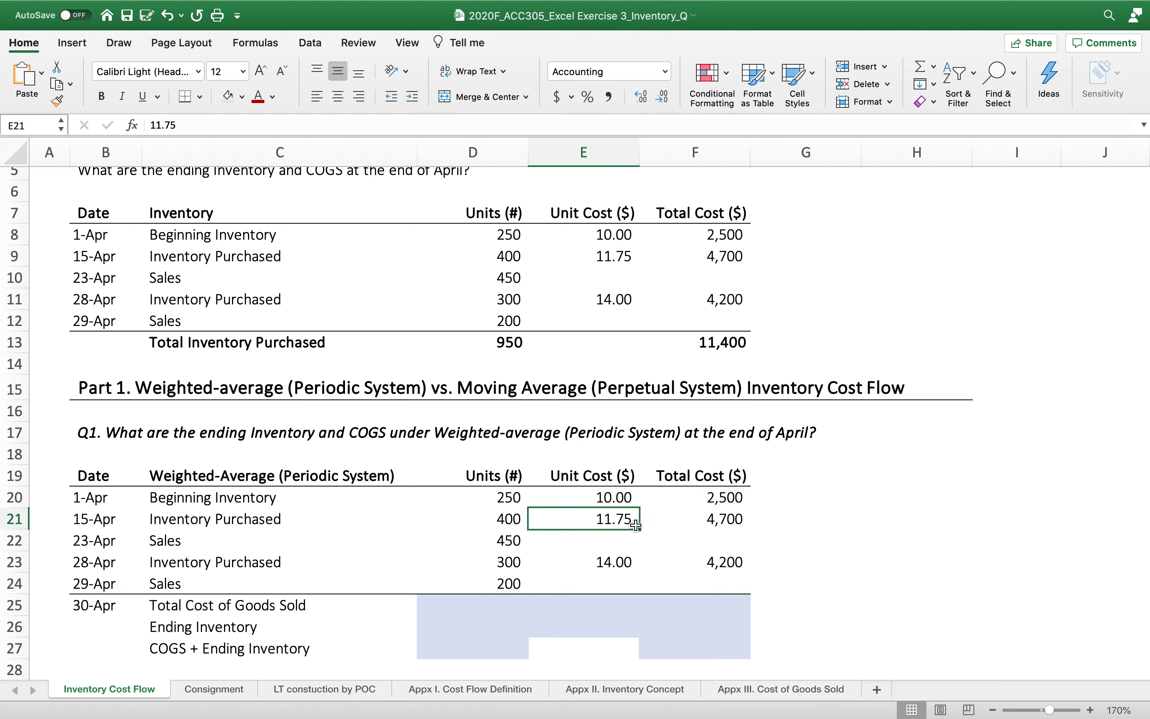
pyautogui.click(621, 565)
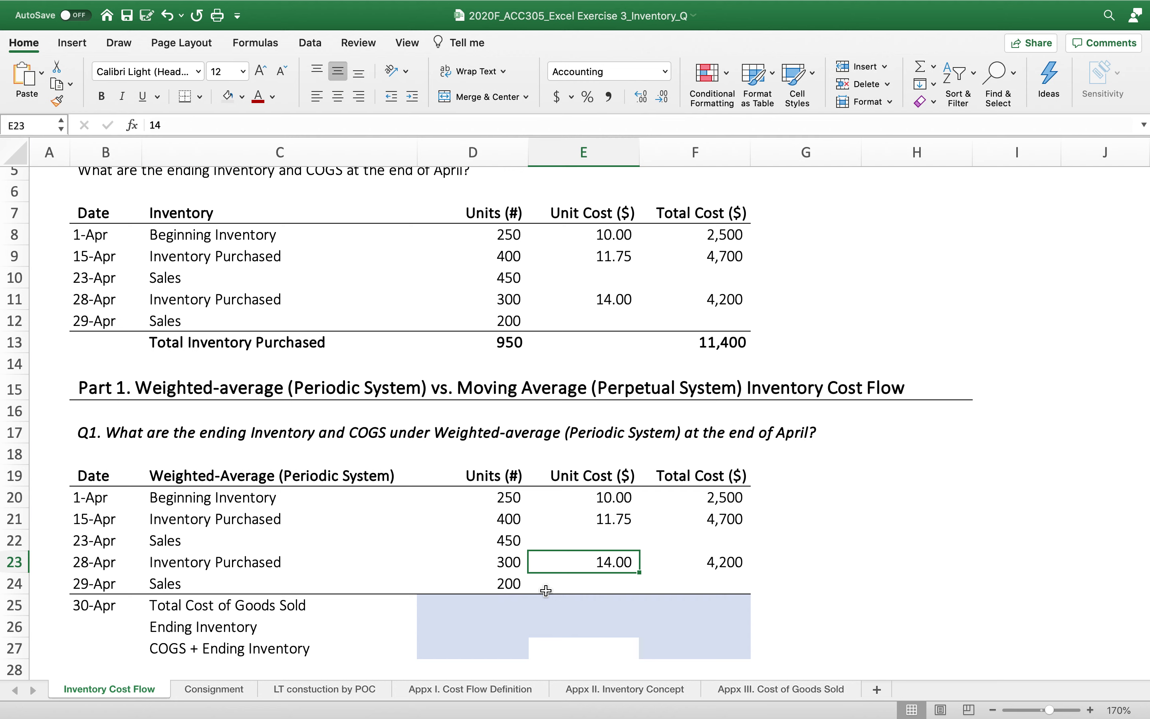
pyautogui.click(510, 497)
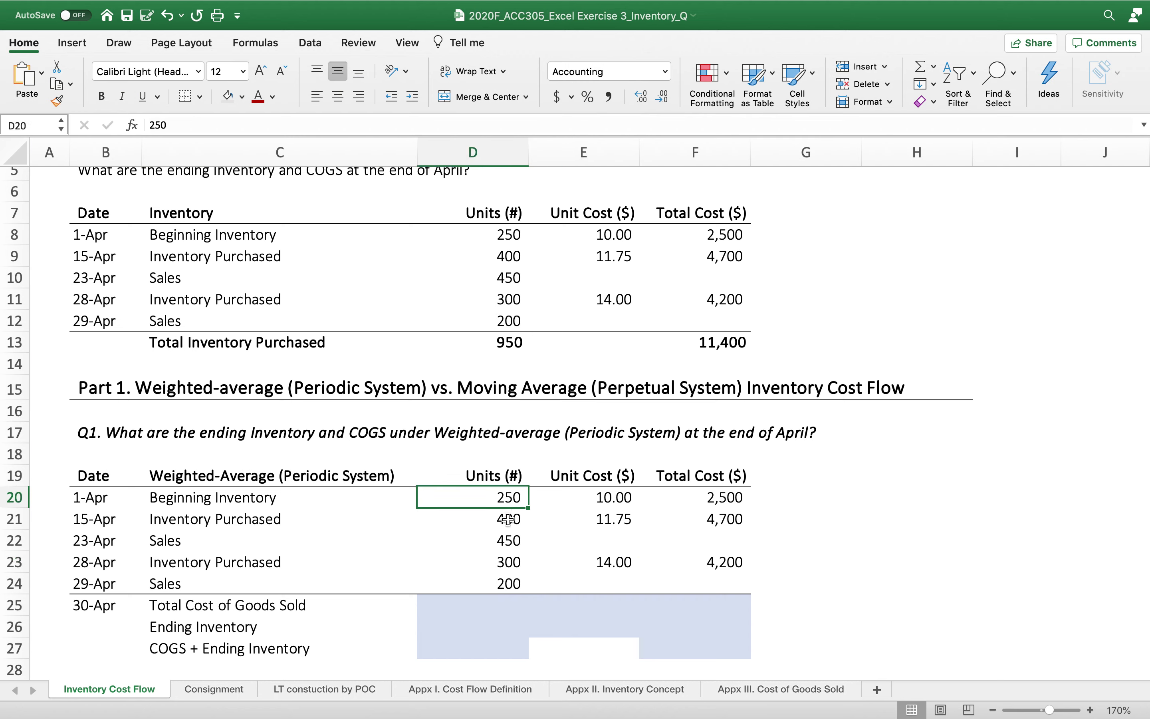
pyautogui.click(507, 522)
pyautogui.click(502, 561)
pyautogui.click(157, 541)
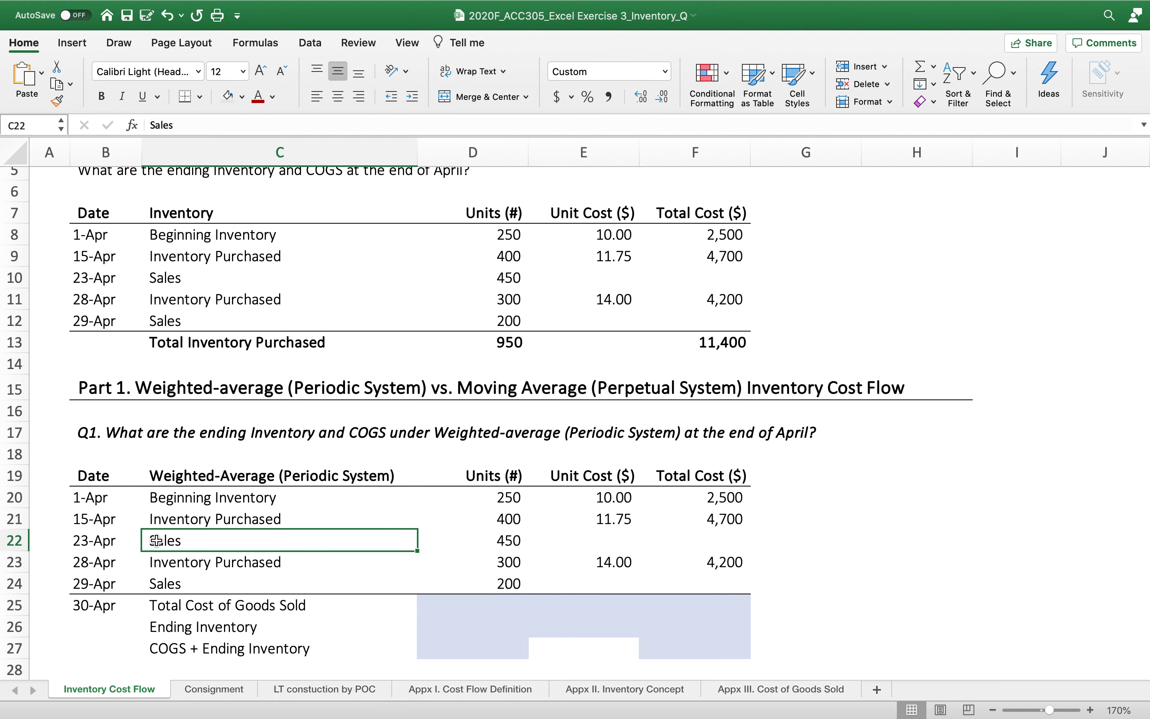
pyautogui.click(507, 540)
pyautogui.scroll(-2, 578, 541)
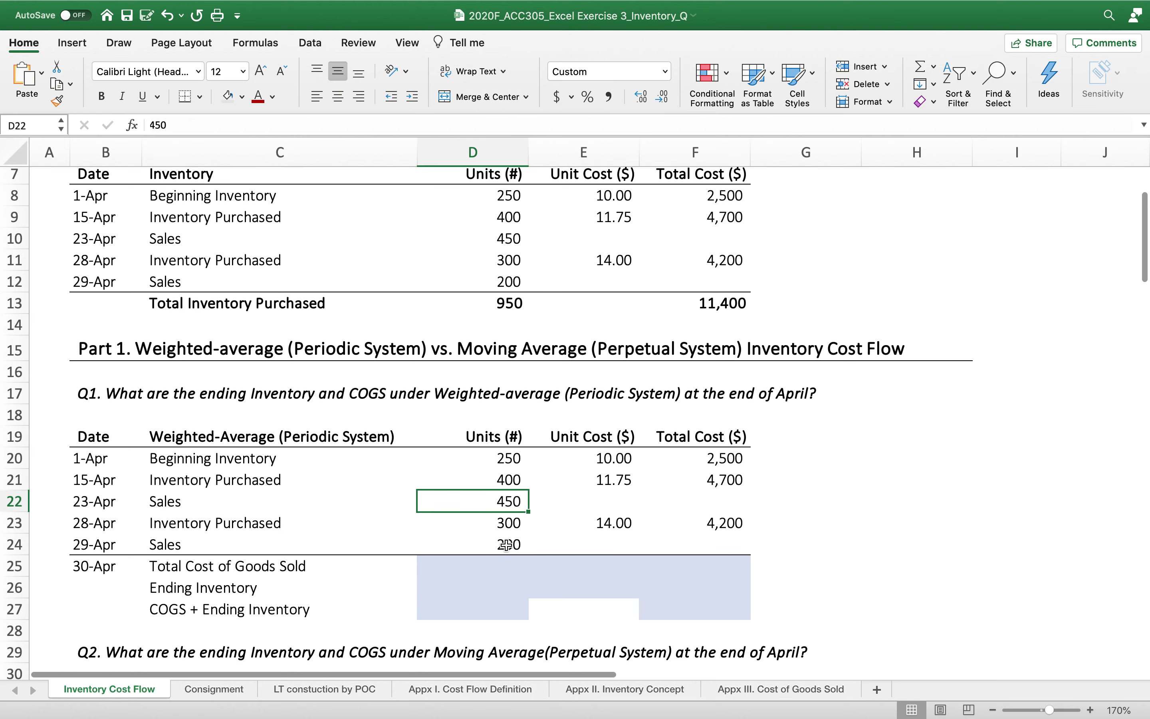
pyautogui.click(506, 544)
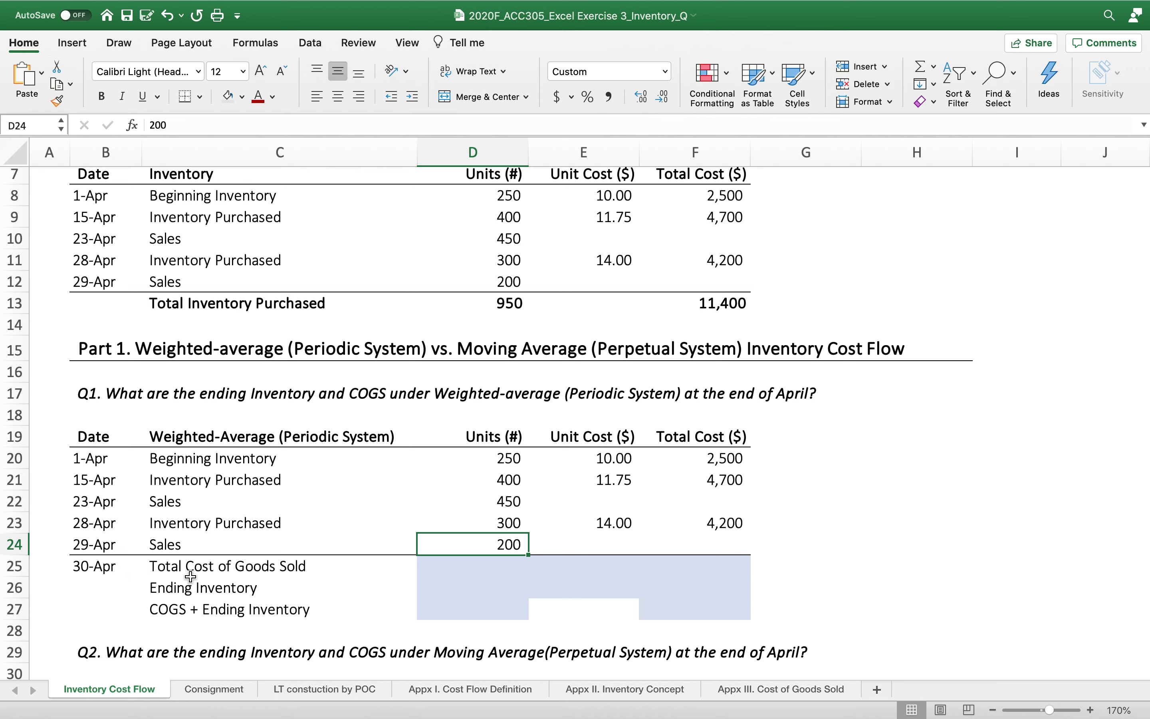
# Calculate the Total Cost of Goods Sold units in D25 by adding both April sales with =D22+D24
pyautogui.click(502, 566)
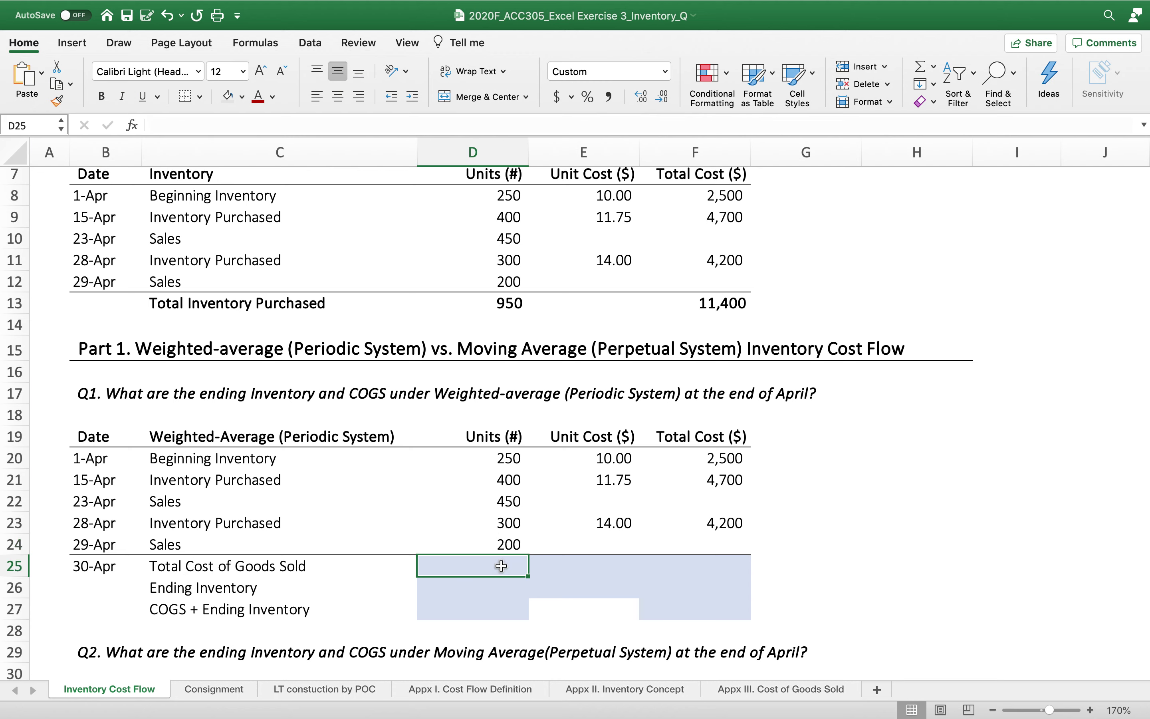
pyautogui.write('=')
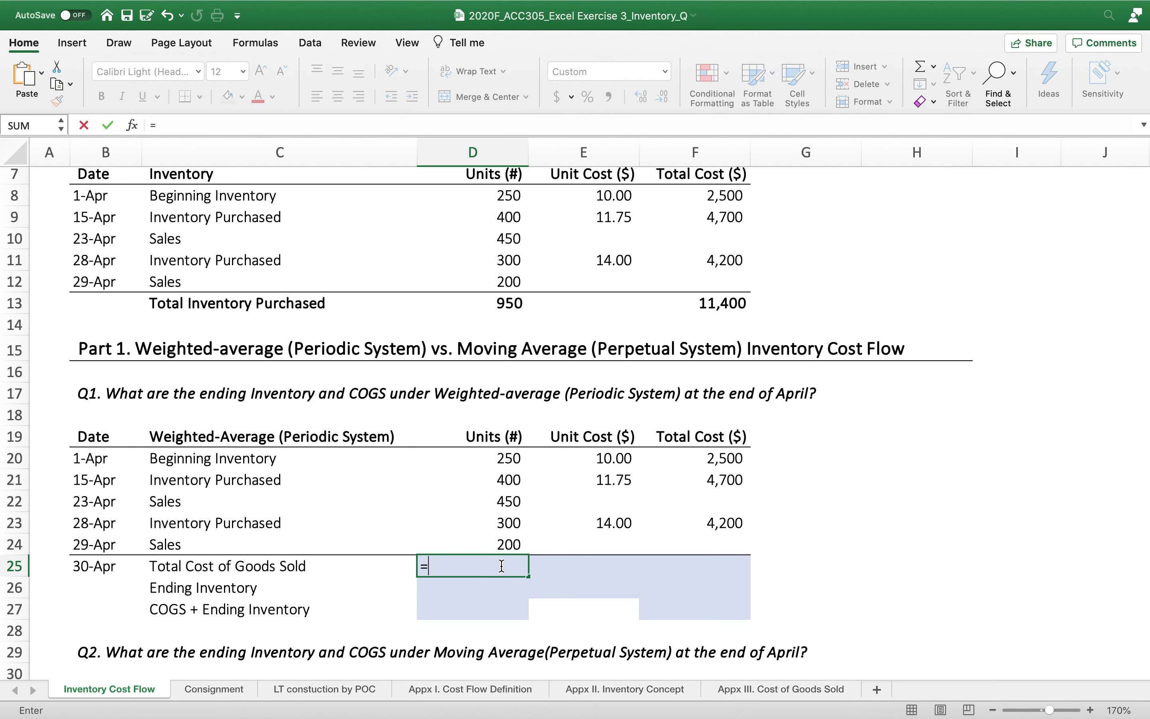
pyautogui.click(487, 502)
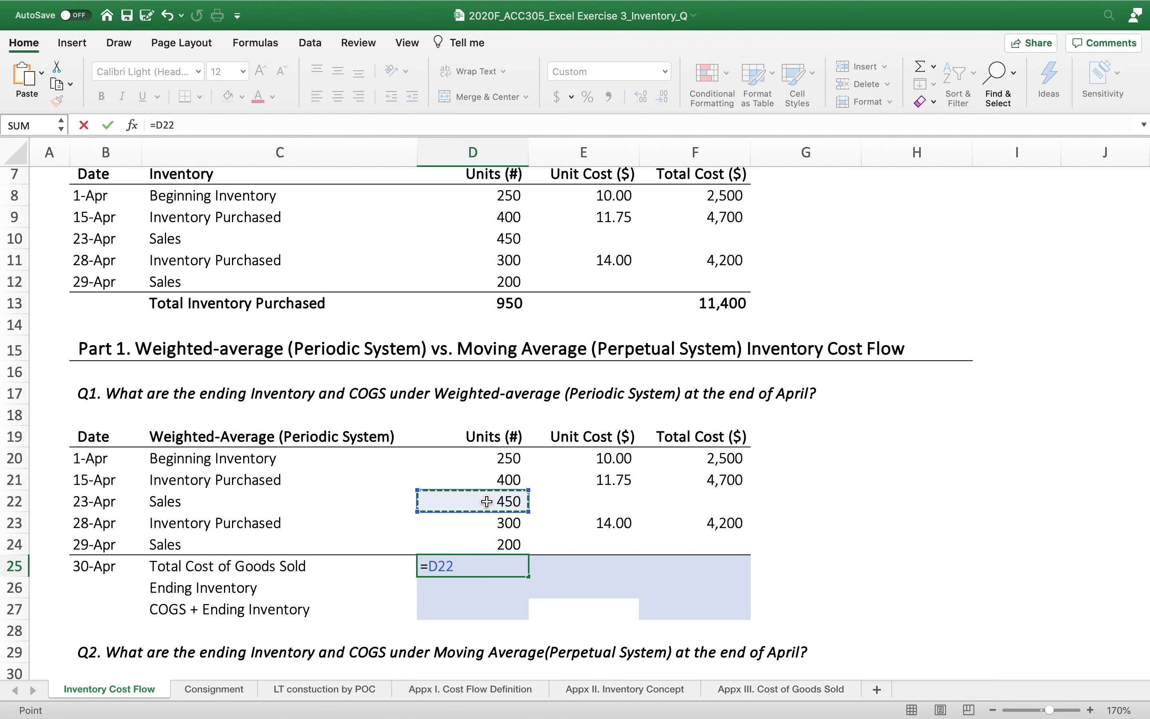
pyautogui.write('+')
pyautogui.click(467, 541)
pyautogui.press('Return')
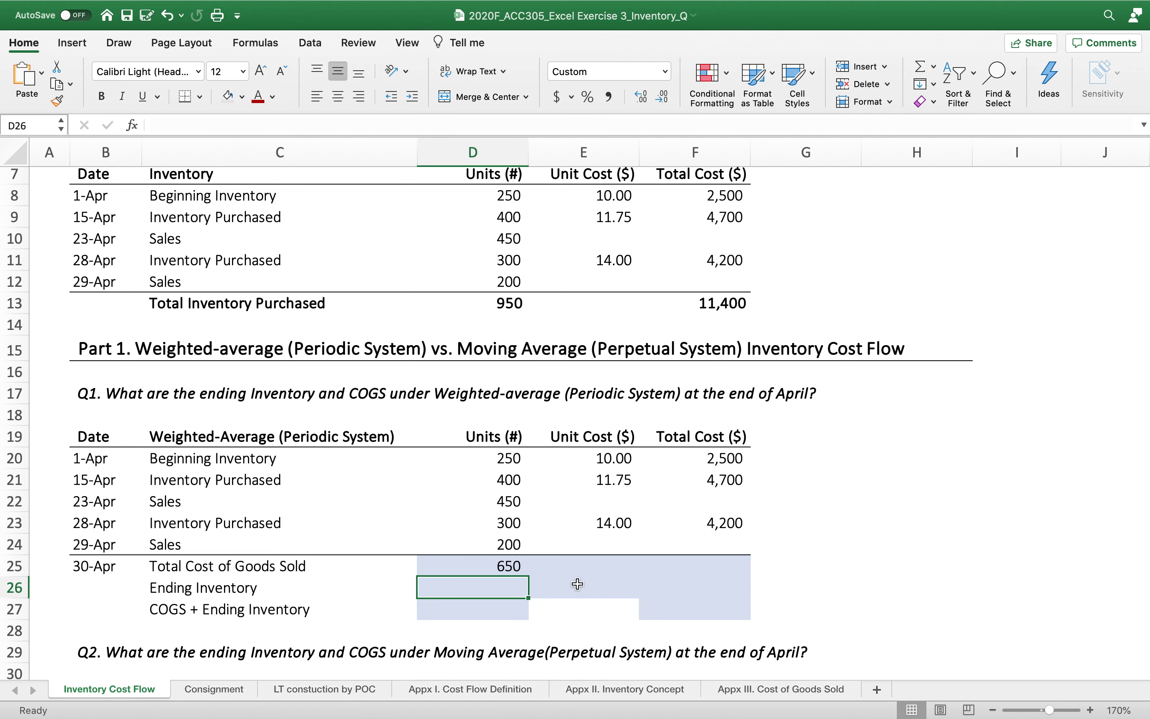
pyautogui.click(485, 574)
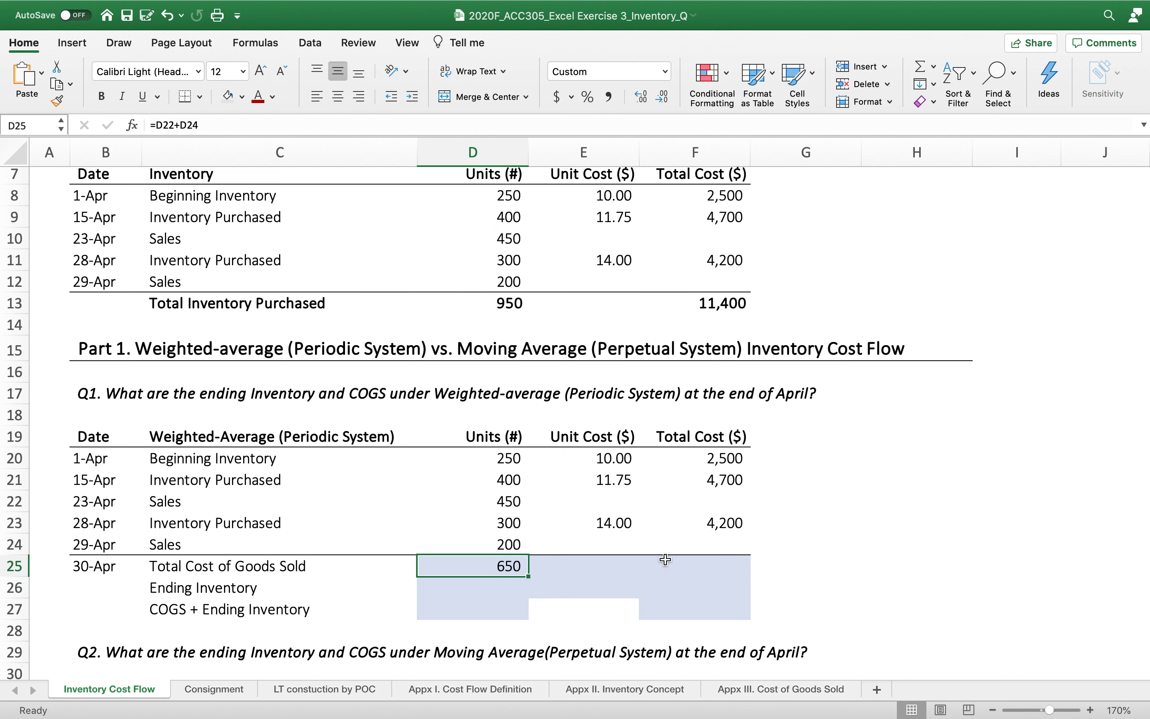
# Calculate the weighted-average unit cost in E25 by dividing total purchase cost by total units purchased with =F13/D13
pyautogui.click(606, 561)
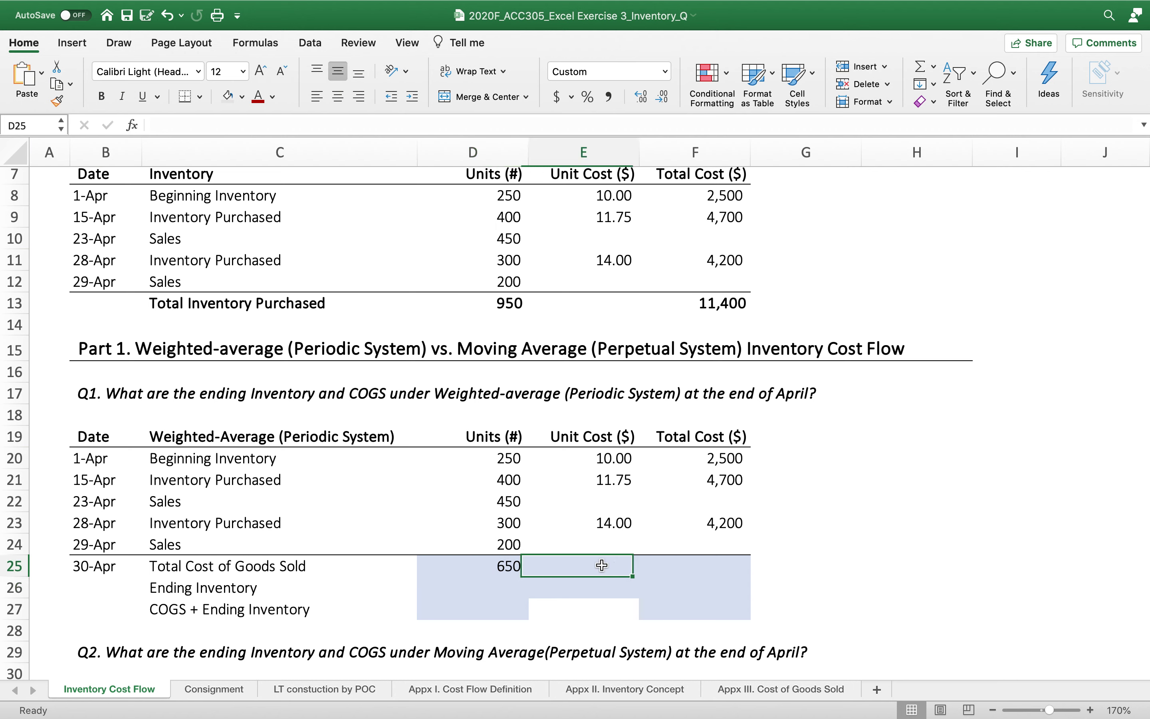
pyautogui.click(732, 571)
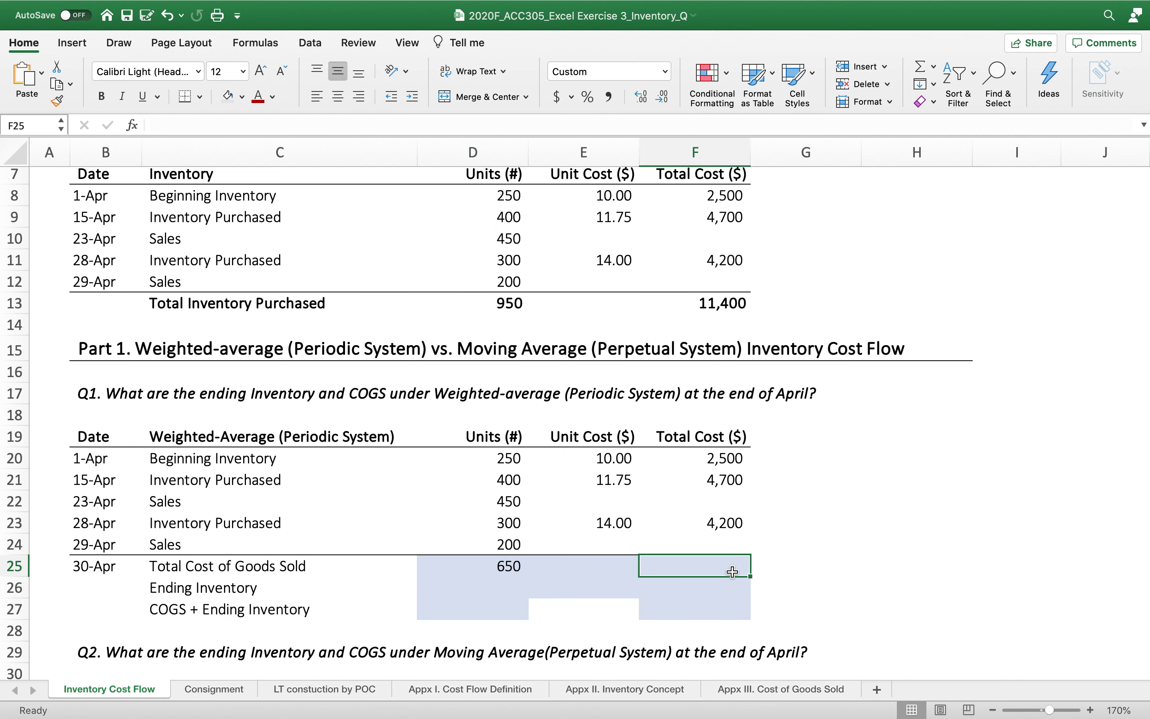
pyautogui.click(595, 557)
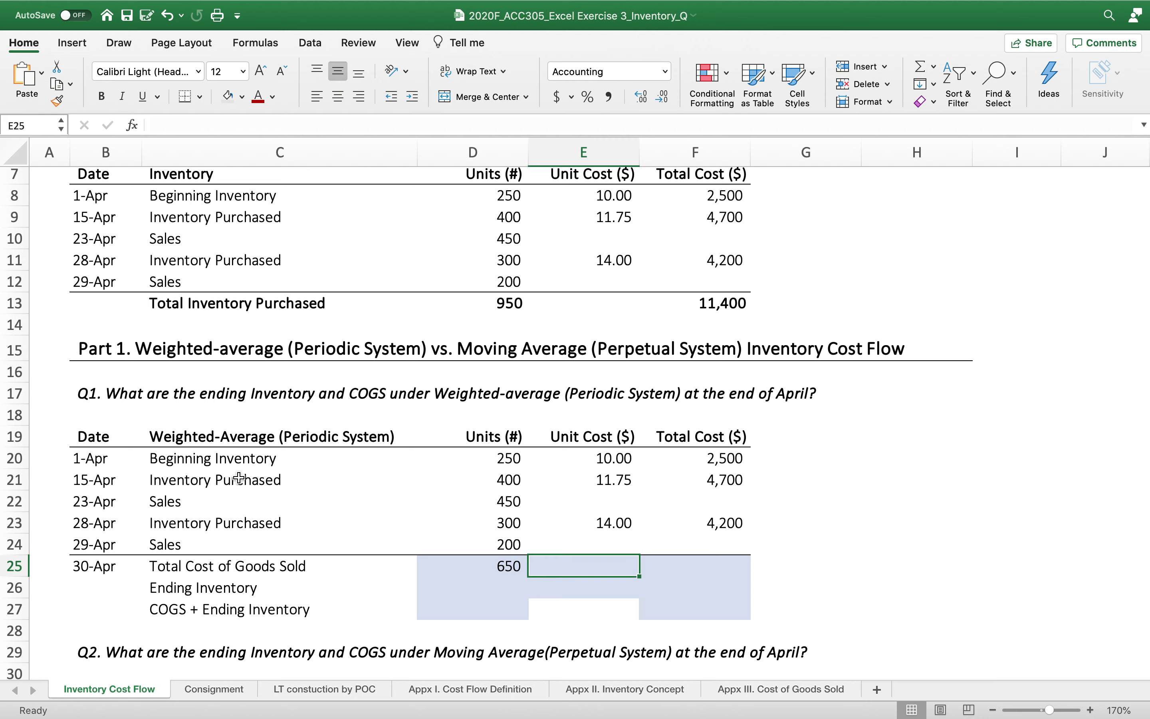
pyautogui.write('=')
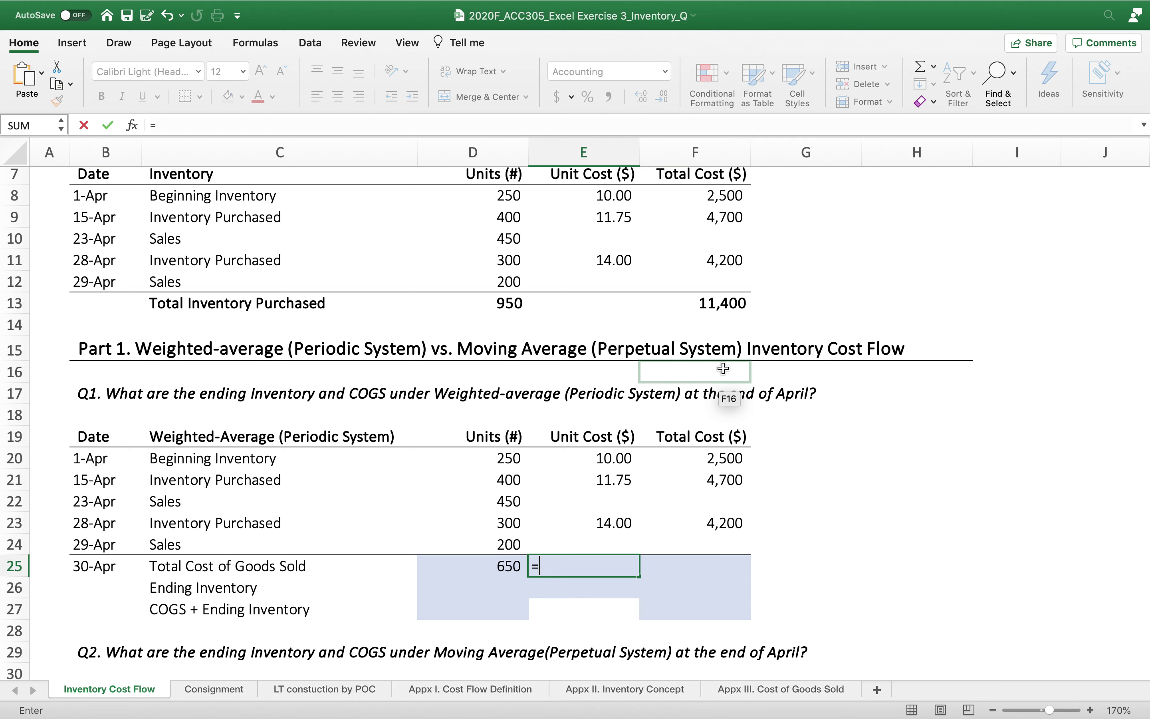
pyautogui.click(724, 307)
pyautogui.write('/')
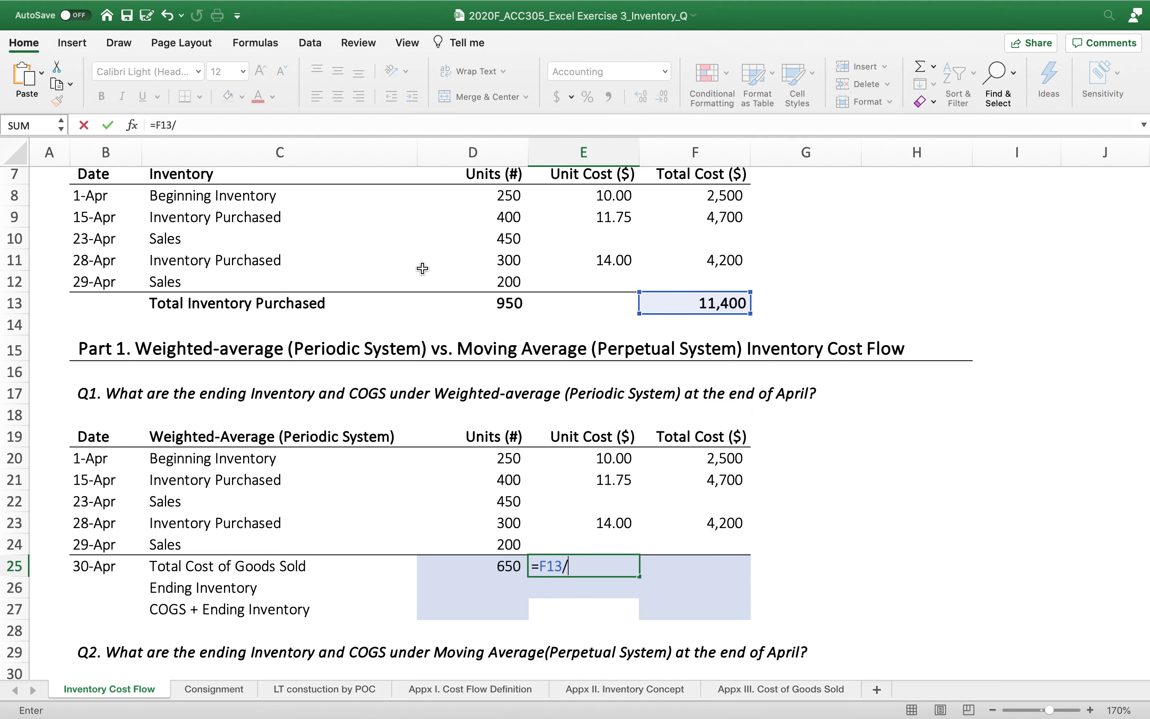
pyautogui.click(484, 310)
pyautogui.press('Return')
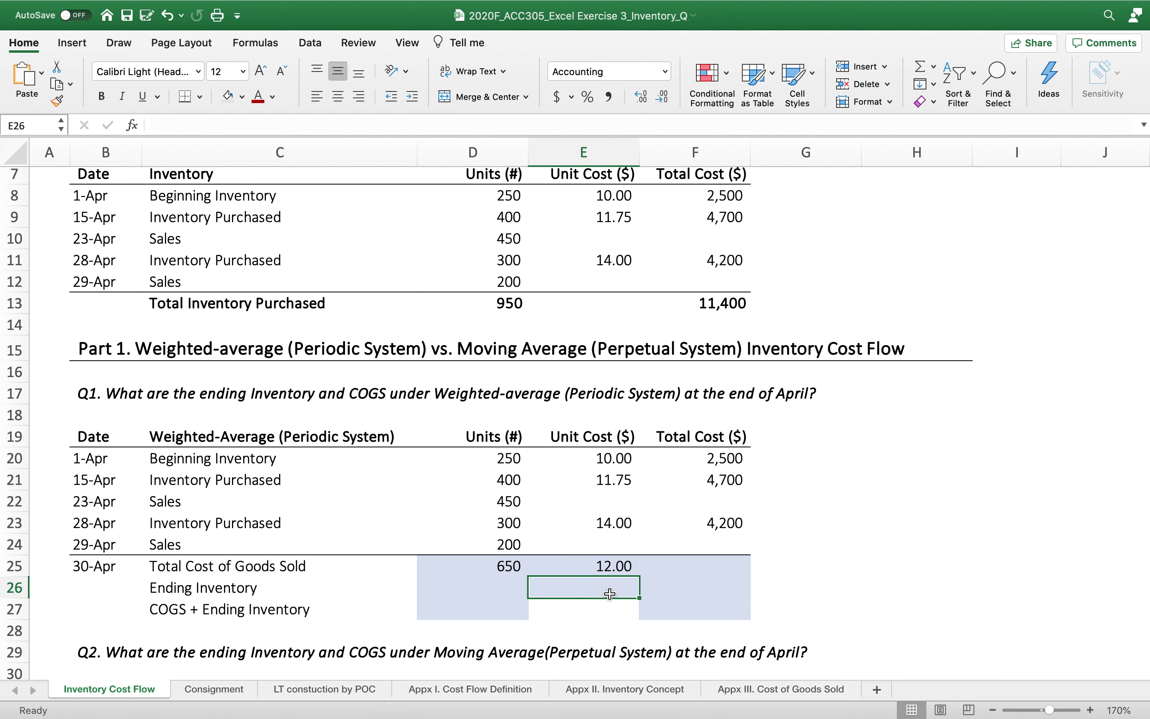
# Calculate the Total Cost of Goods Sold amount in F25 as units times unit cost with =D25*E25
pyautogui.click(687, 573)
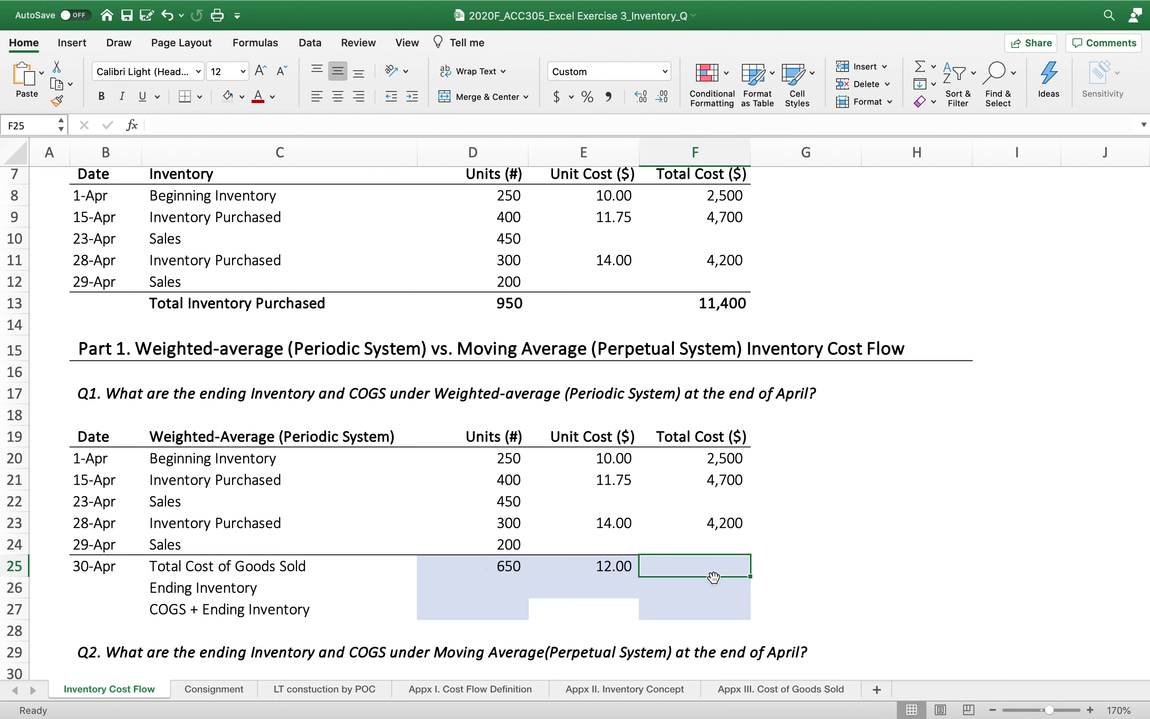
pyautogui.write('=')
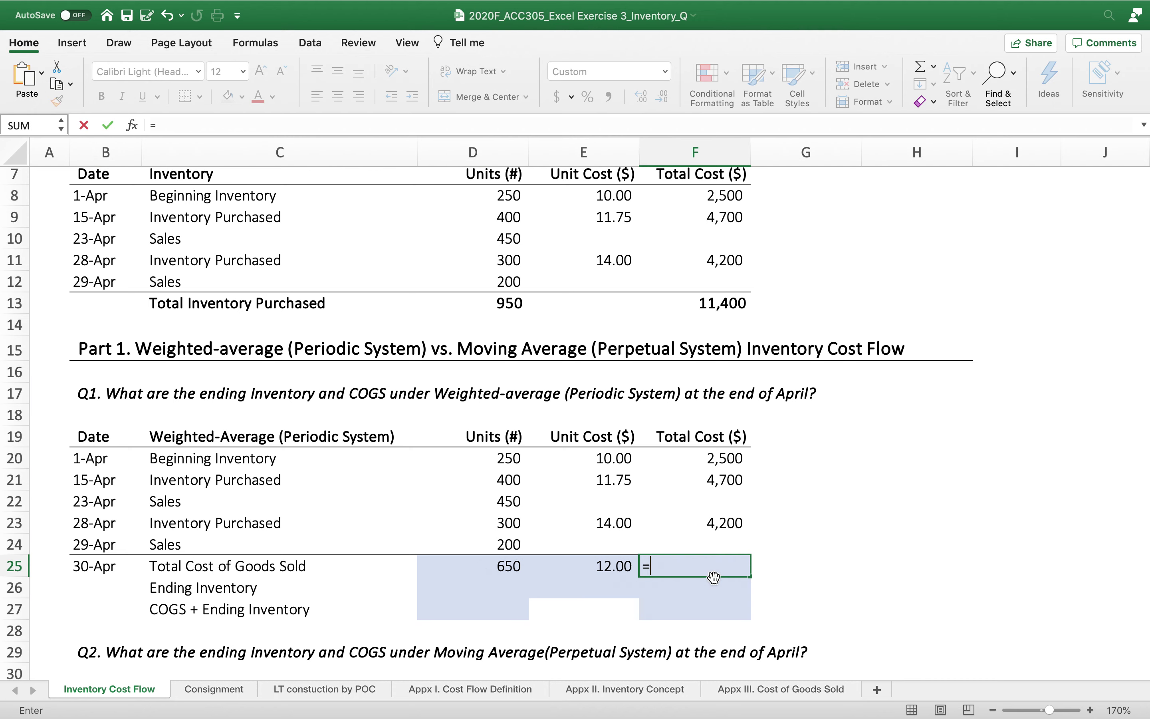
pyautogui.click(507, 567)
pyautogui.write('*')
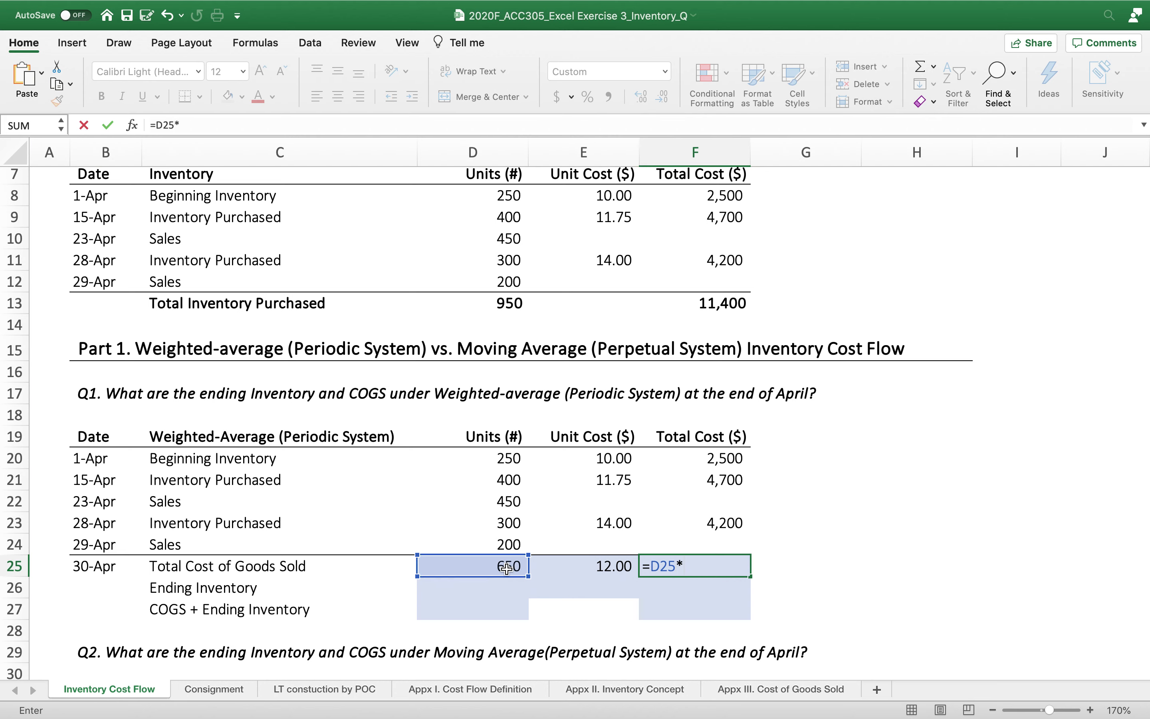
pyautogui.click(597, 567)
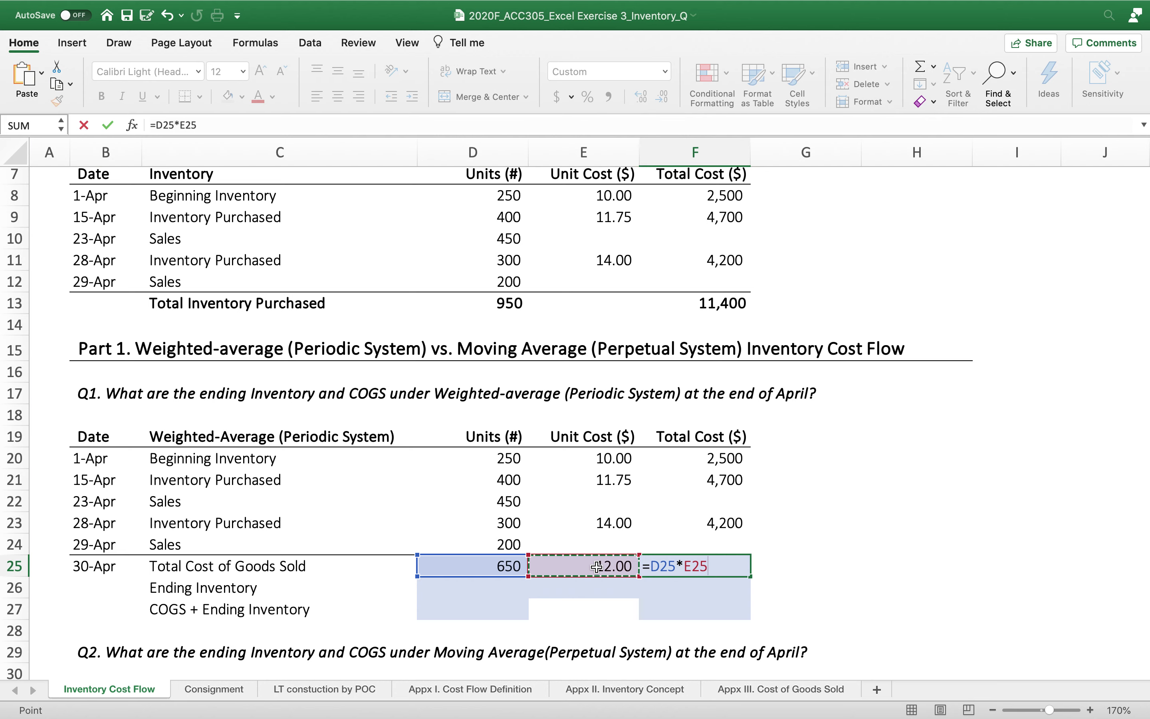
pyautogui.press('Return')
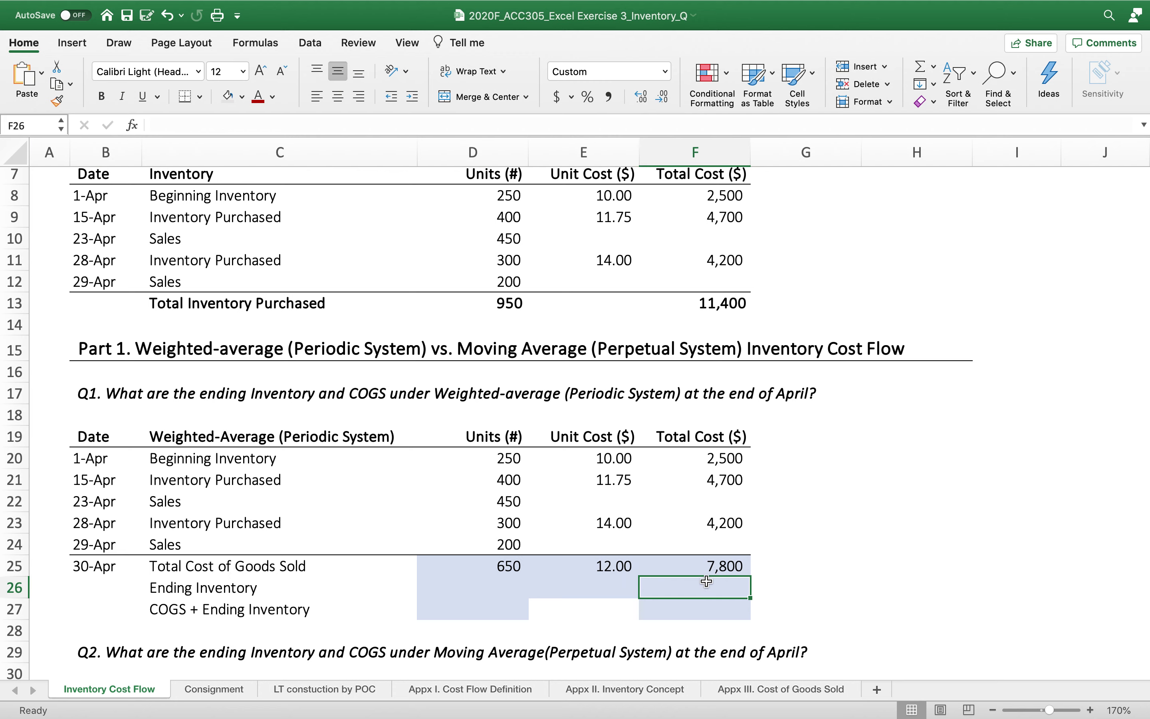
# Calculate the Ending Inventory units in D26 by subtracting units sold from total units purchased with =D13-D25
pyautogui.click(490, 582)
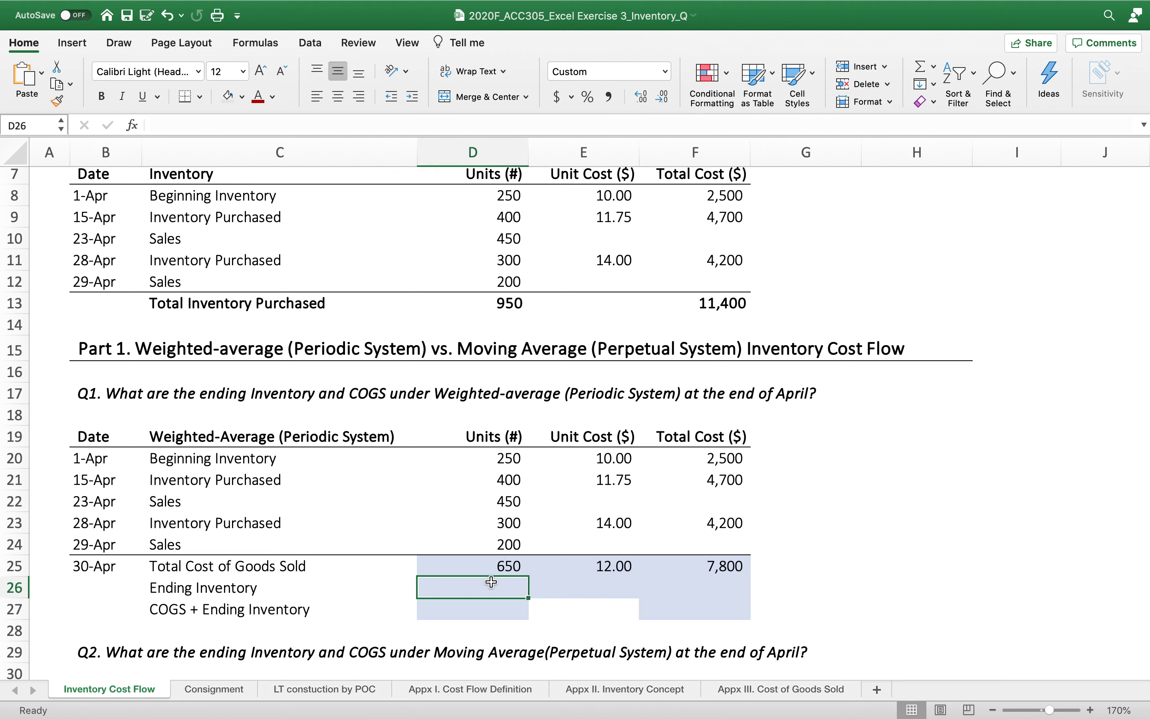
pyautogui.write('=')
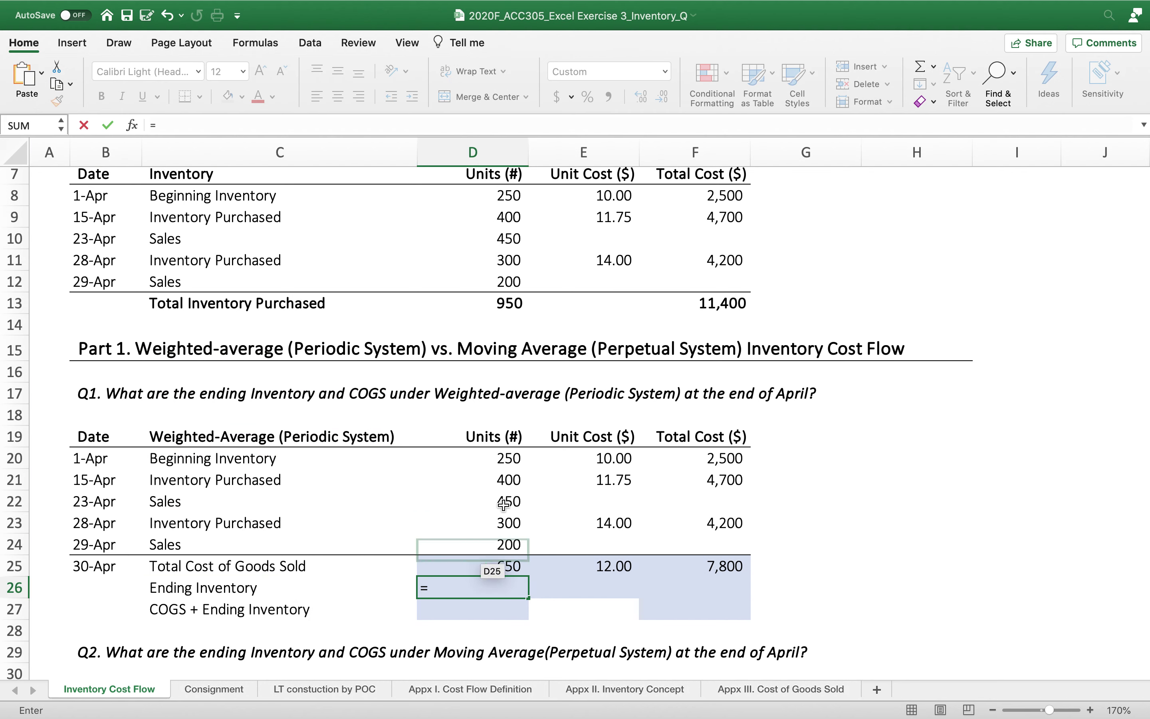
pyautogui.click(505, 311)
pyautogui.write('-')
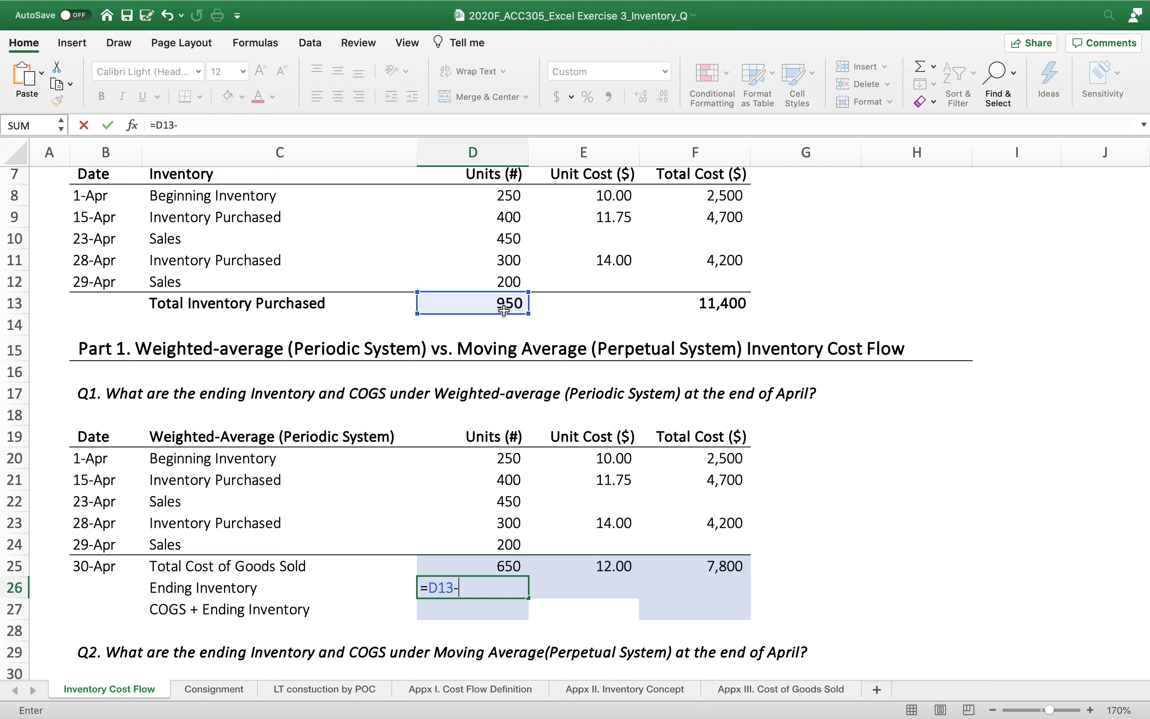
pyautogui.click(469, 565)
pyautogui.press('Return')
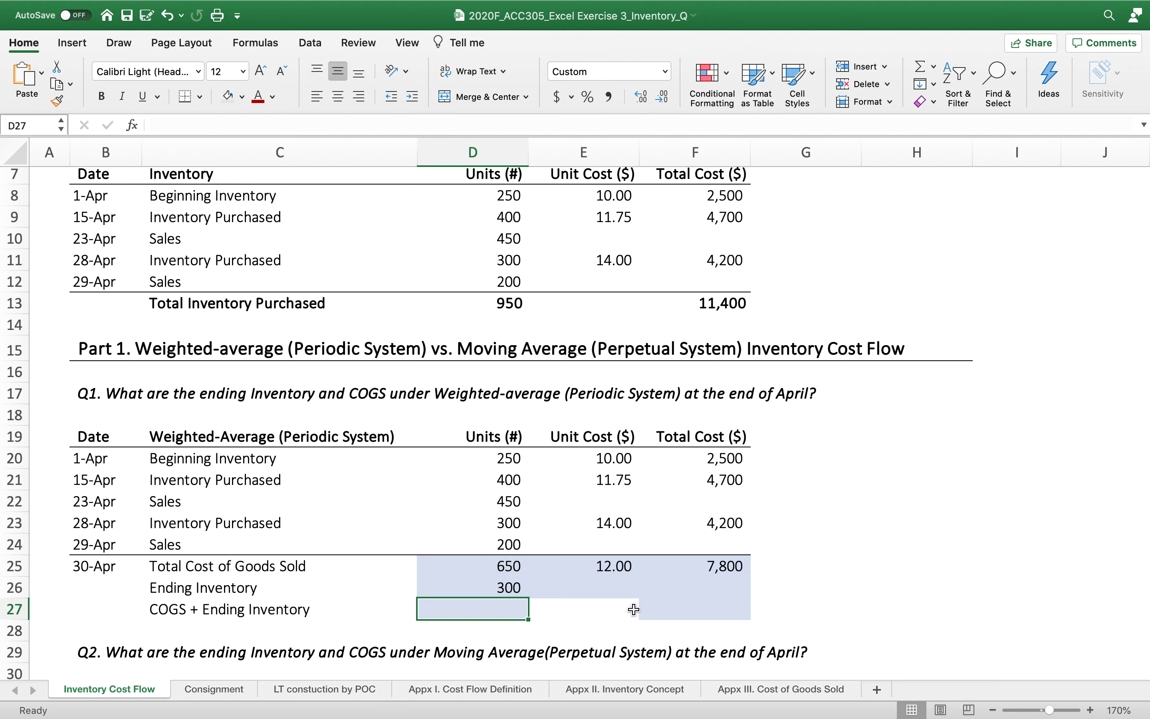
# Set the Ending Inventory unit cost in E26 to the weighted-average COGS unit cost with =E25
pyautogui.click(608, 589)
pyautogui.write('=')
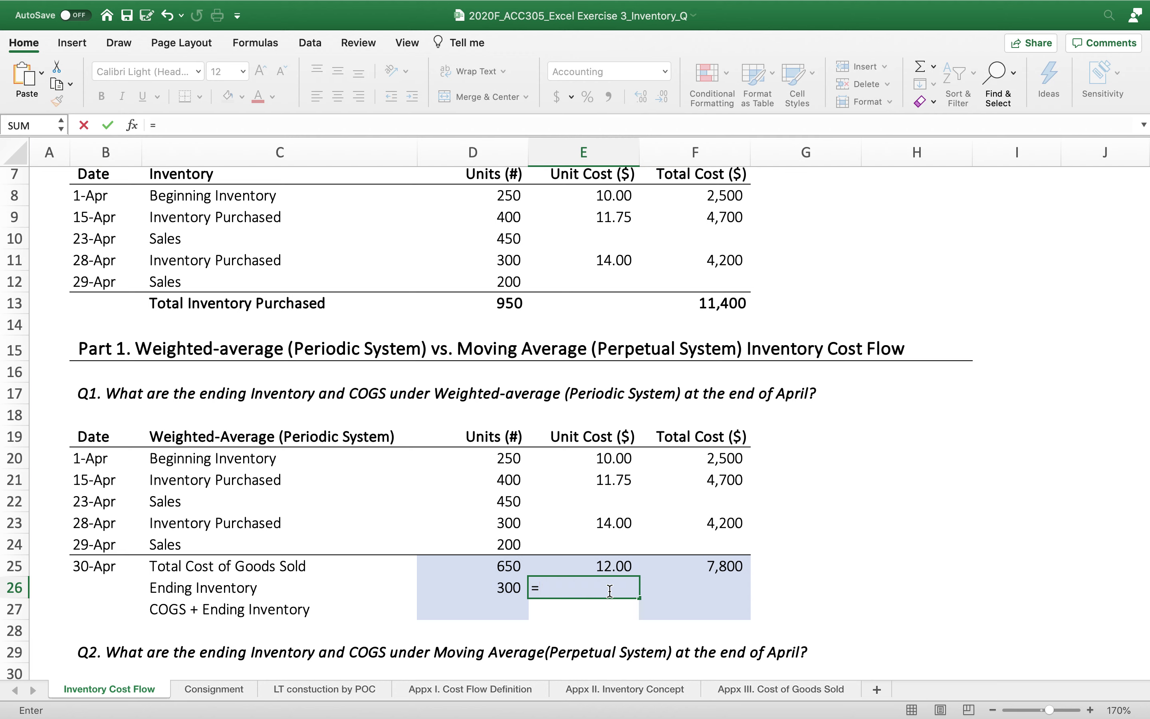
pyautogui.click(605, 566)
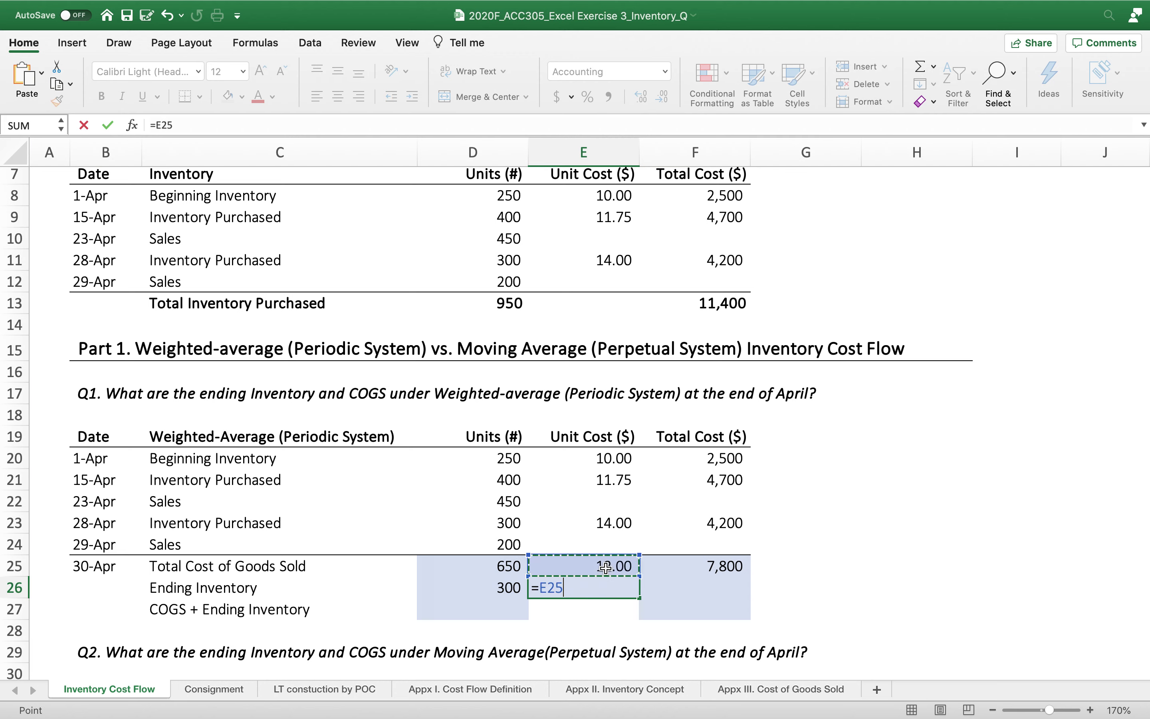
pyautogui.press('Return')
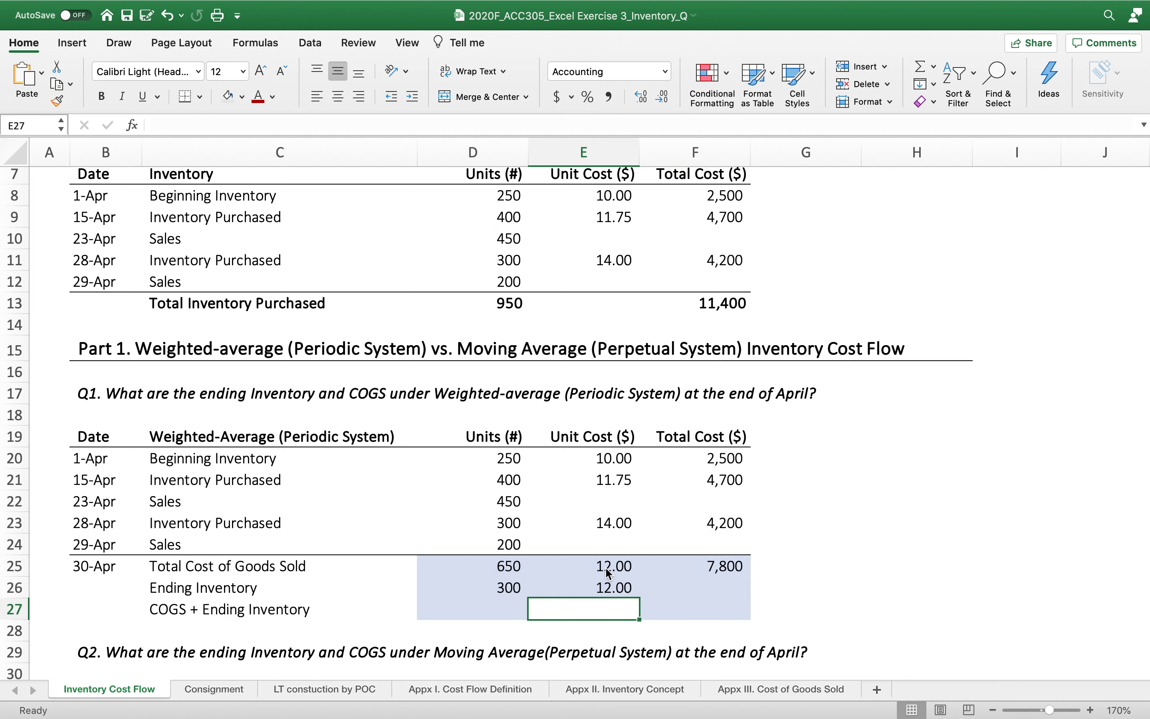
# Calculate the Ending Inventory total cost in F26 as units times unit cost with =D26*E26
pyautogui.click(716, 589)
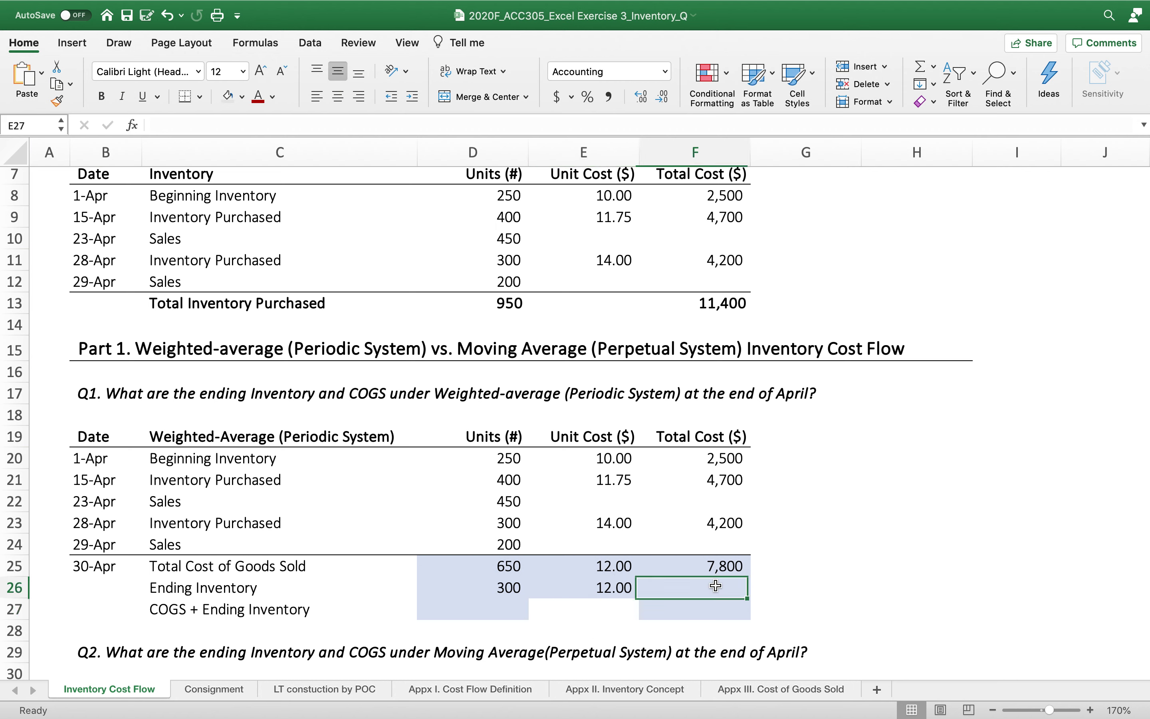
pyautogui.write('=')
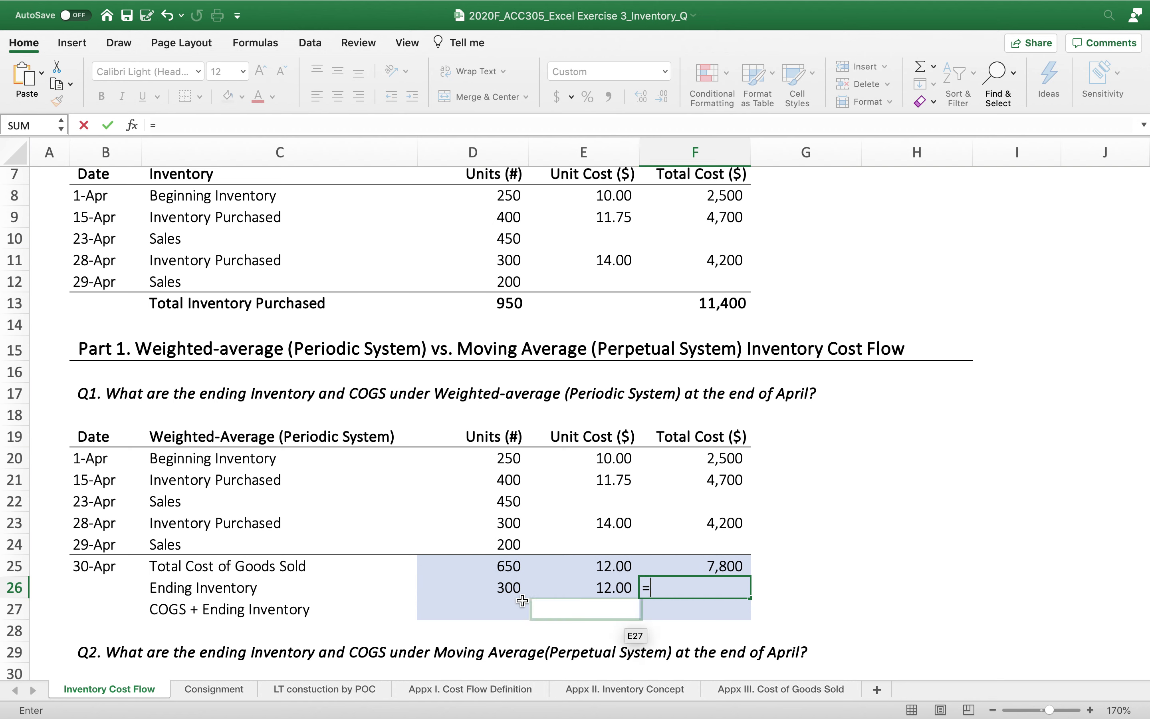
pyautogui.click(466, 584)
pyautogui.write('*')
pyautogui.click(561, 587)
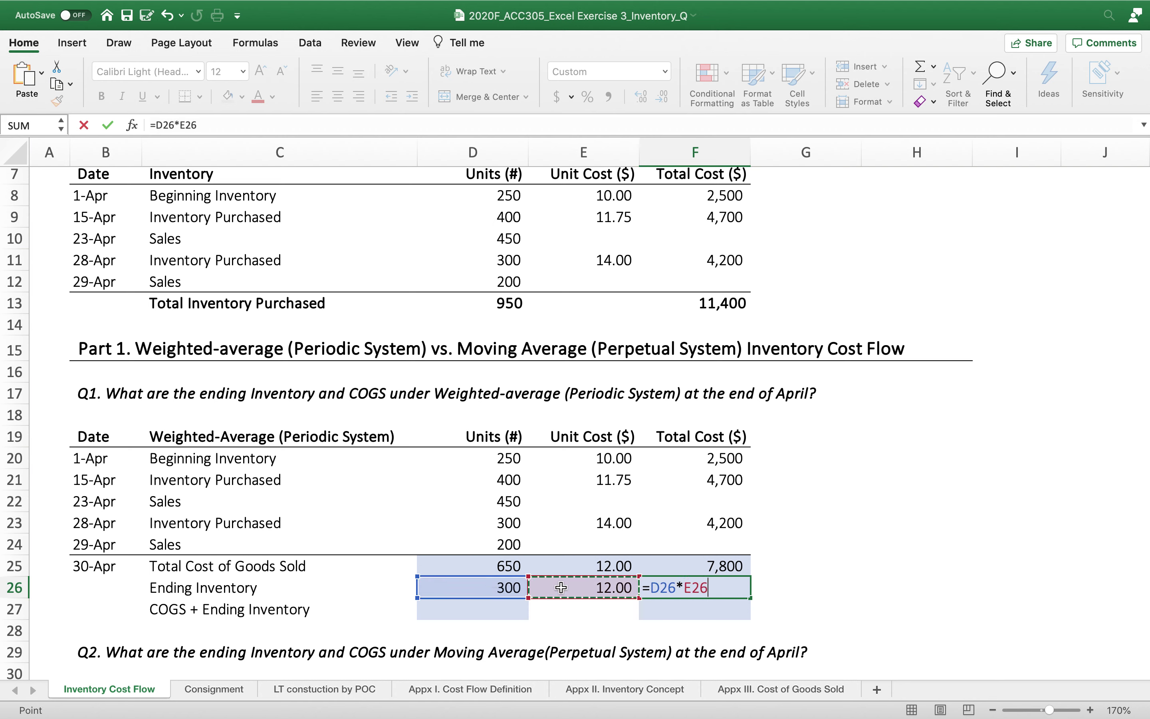
pyautogui.press('Return')
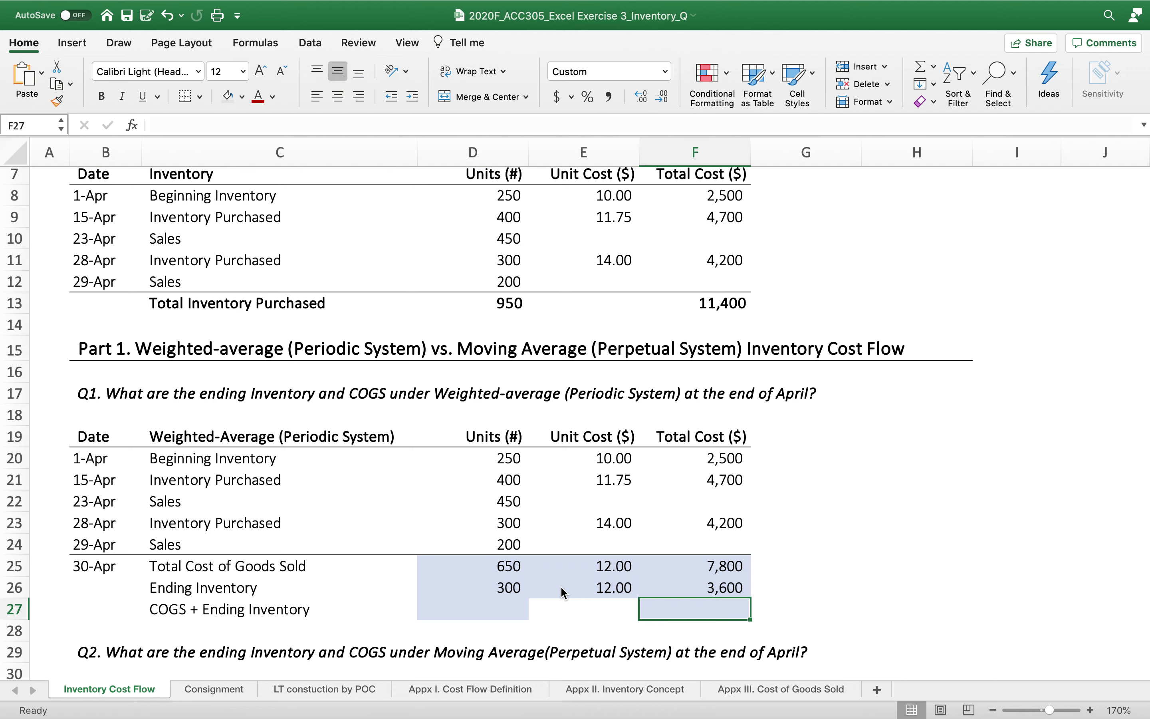
# Replace the Ending Inventory total cost formula in F26 with total purchase cost minus COGS, using =F13-F25
pyautogui.click(705, 591)
pyautogui.write('=')
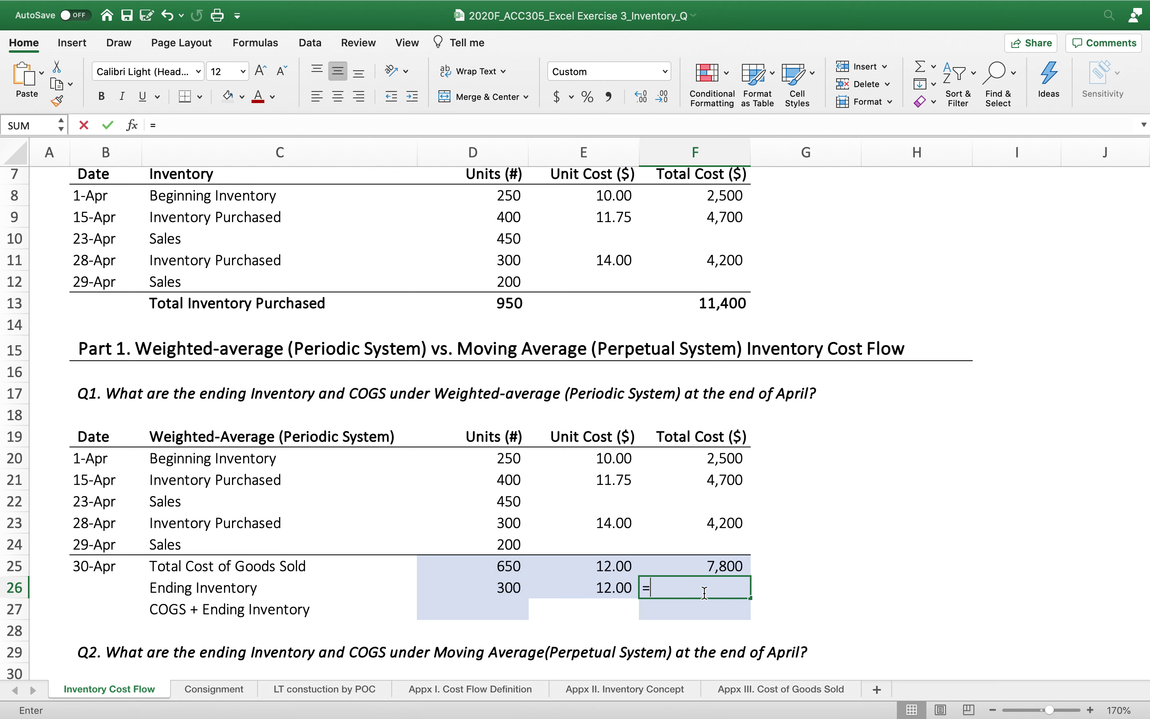
pyautogui.click(676, 303)
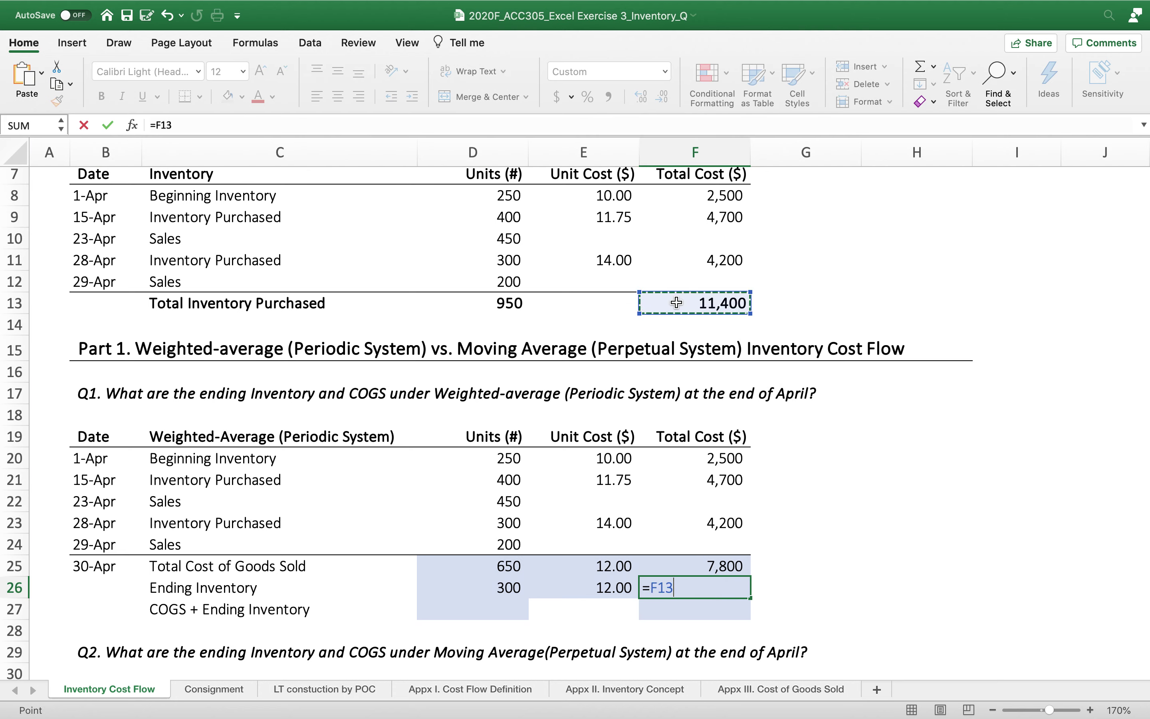
pyautogui.write('-')
pyautogui.click(692, 569)
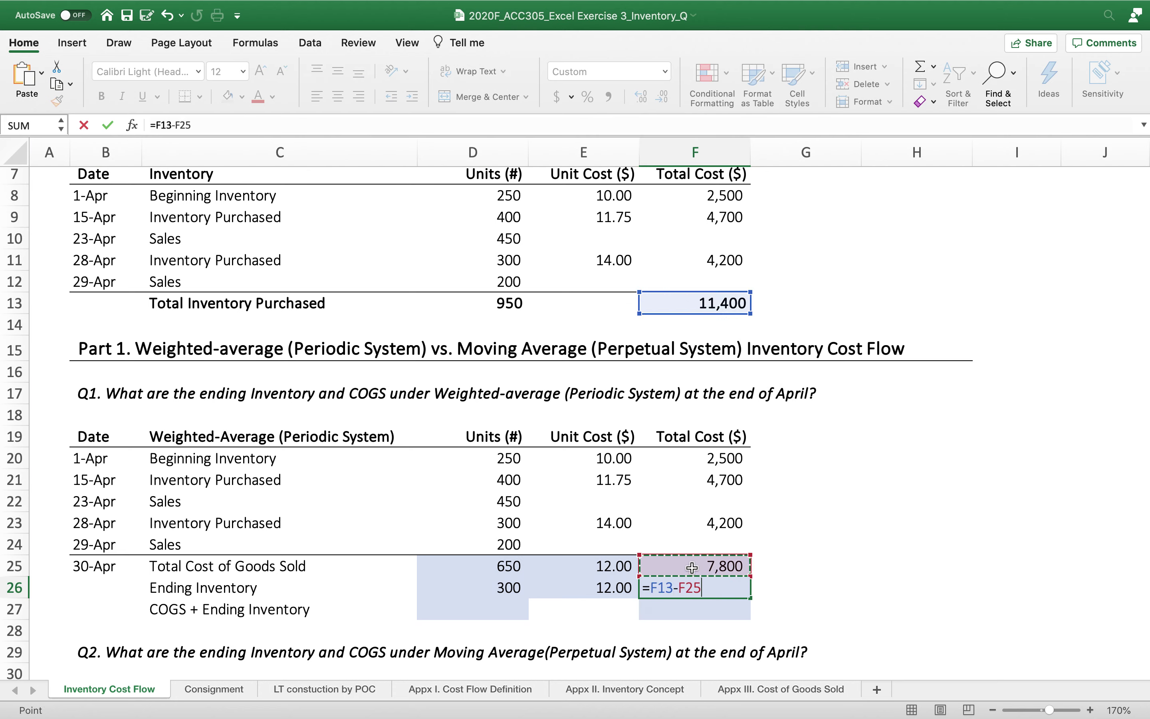
pyautogui.press('Return')
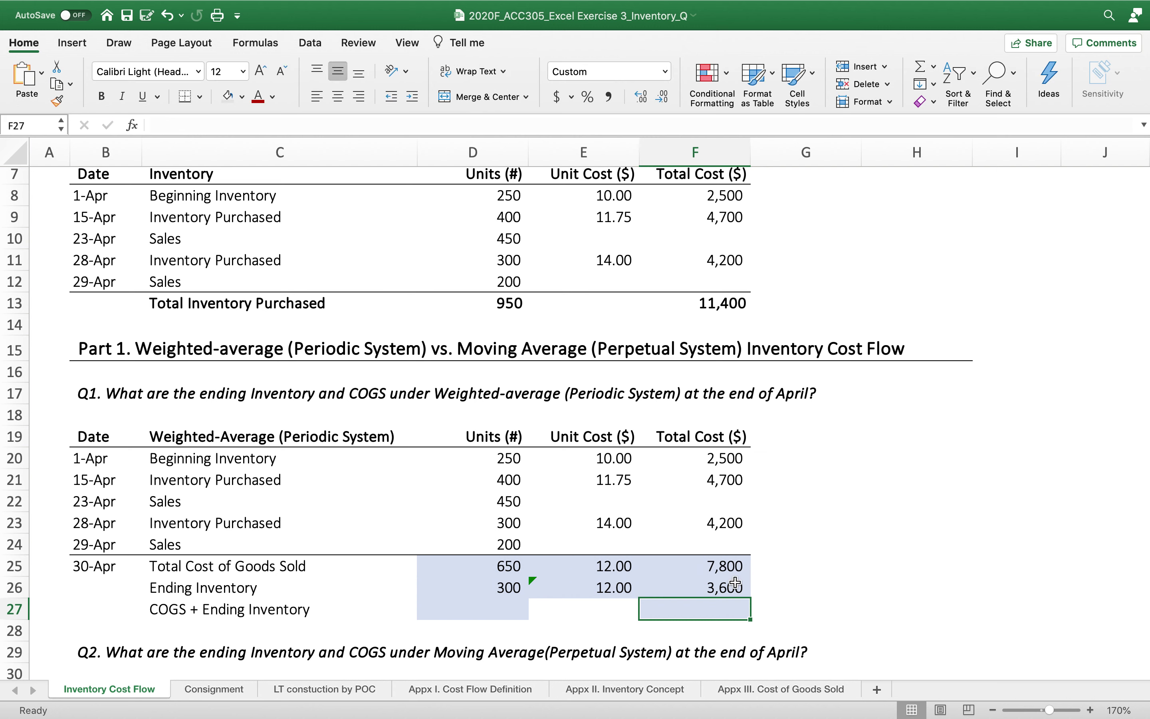
# Add the COGS and Ending Inventory units in D27 with =D25+D26
pyautogui.click(488, 605)
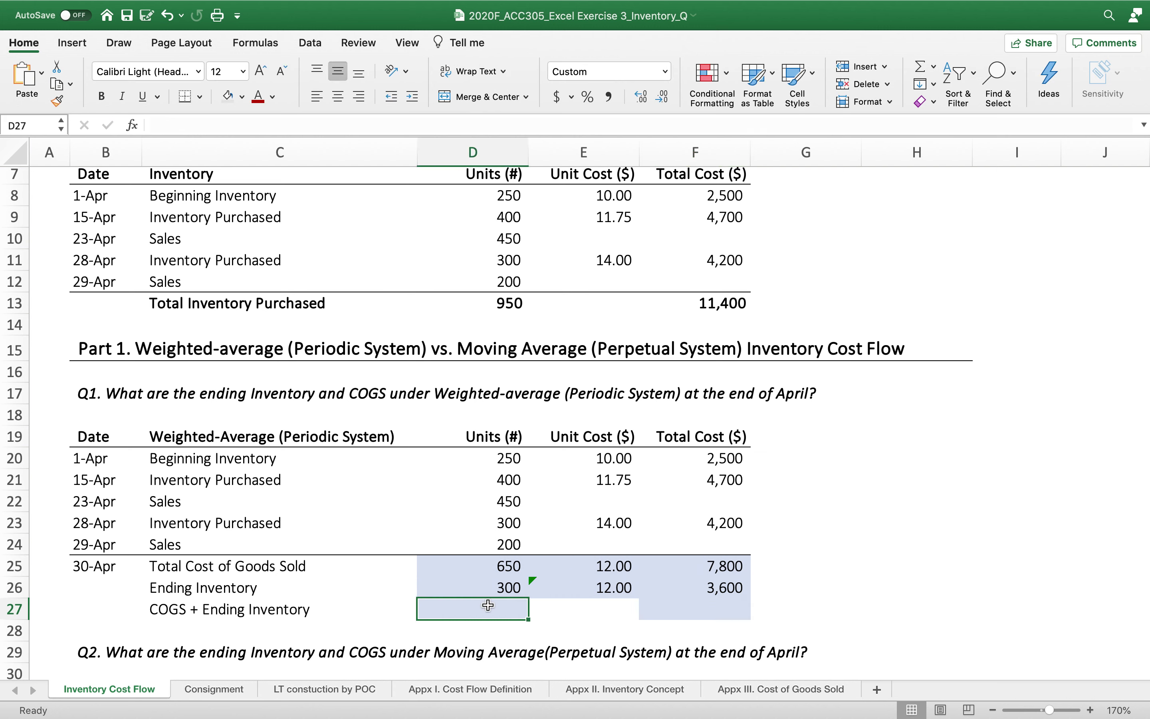
pyautogui.write('=')
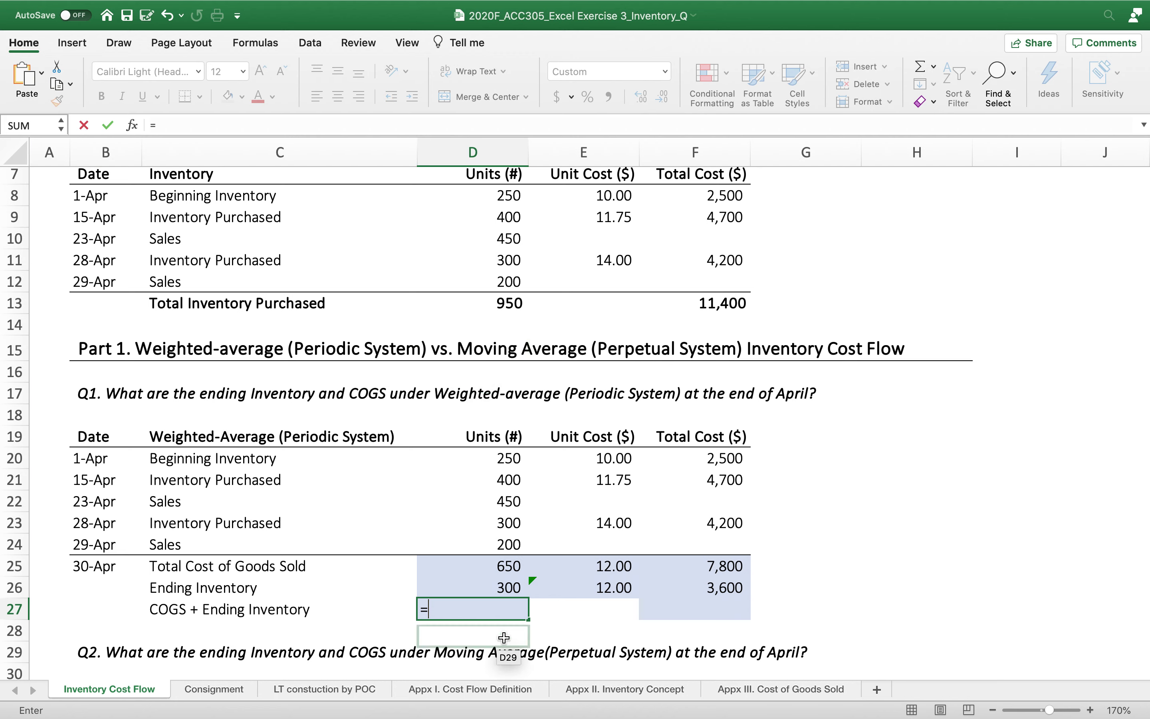
pyautogui.click(474, 565)
pyautogui.write('+')
pyautogui.click(461, 587)
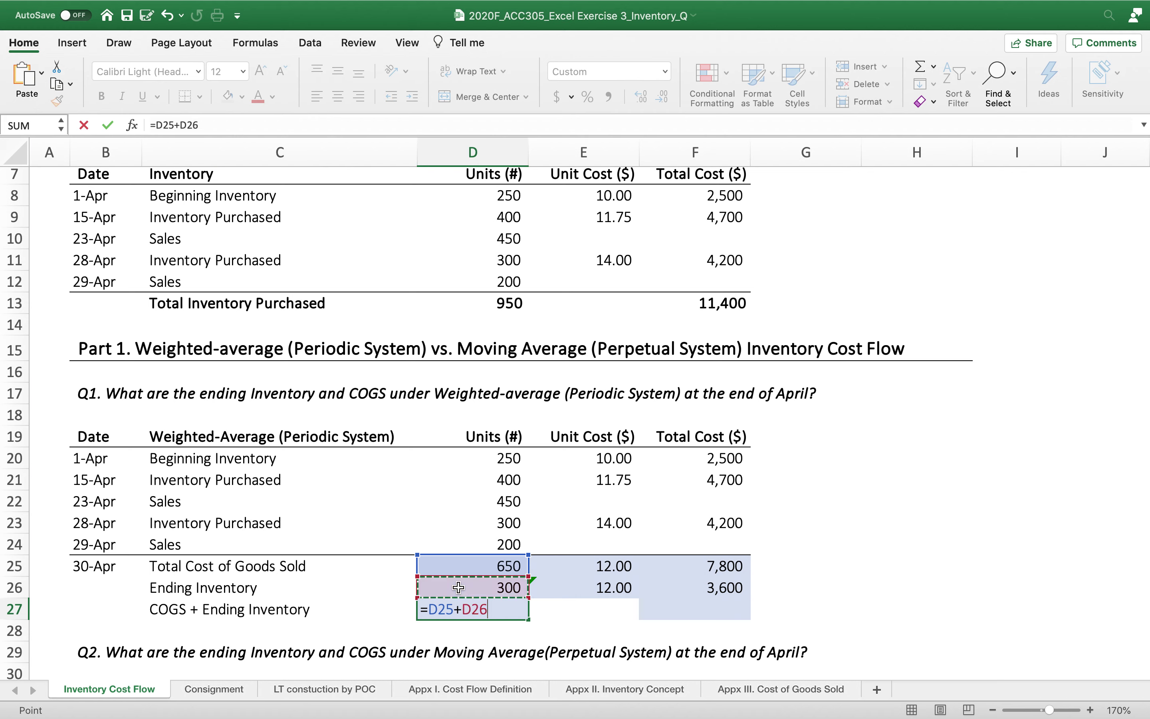
pyautogui.press('Return')
# Add the COGS and Ending Inventory total costs in F27 with =F25+F26
pyautogui.click(697, 601)
pyautogui.write('=')
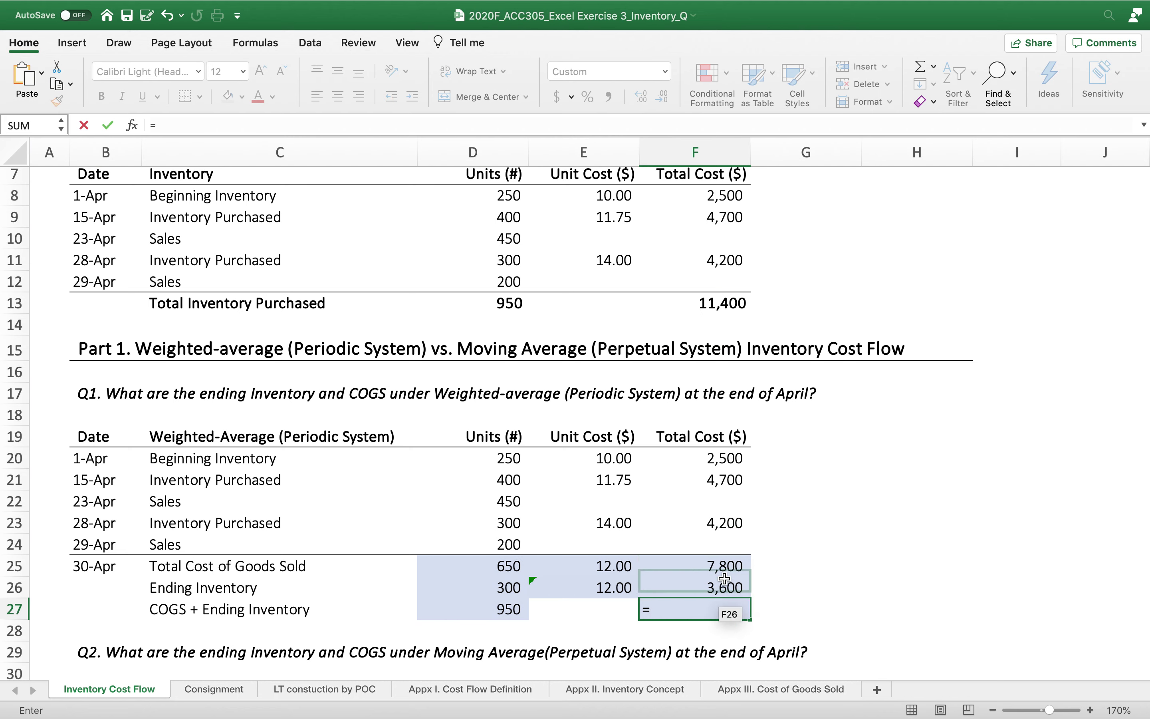
pyautogui.click(708, 568)
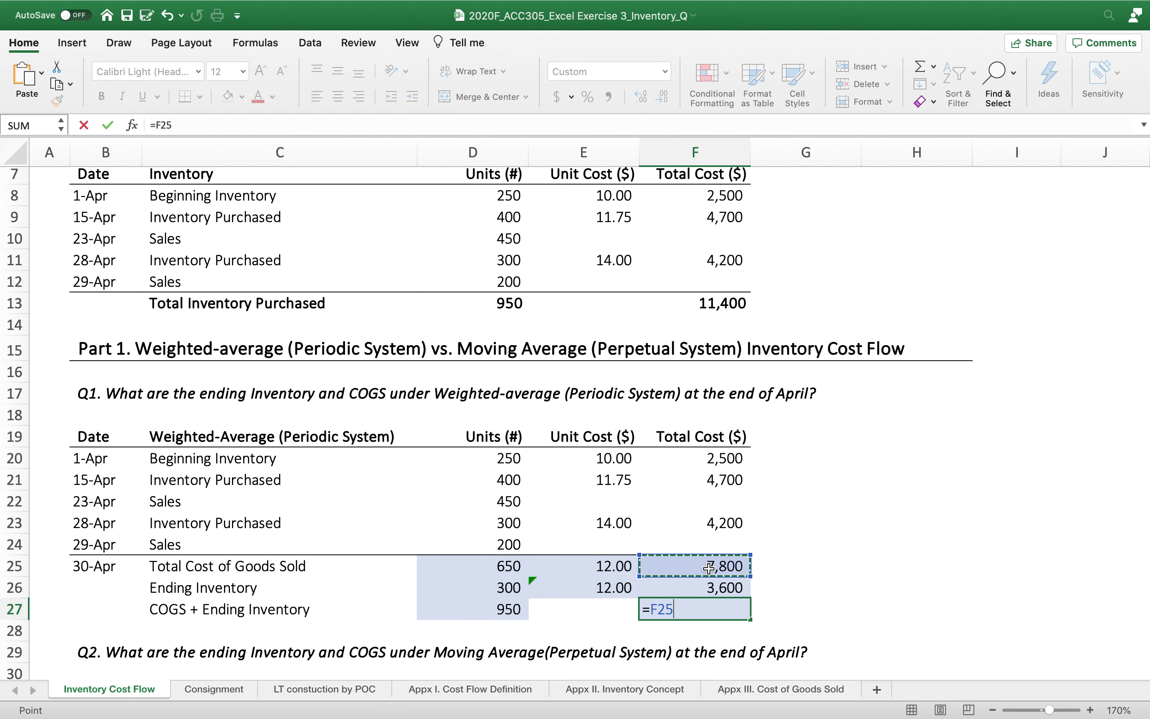
pyautogui.write('+')
pyautogui.click(694, 584)
pyautogui.press('Return')
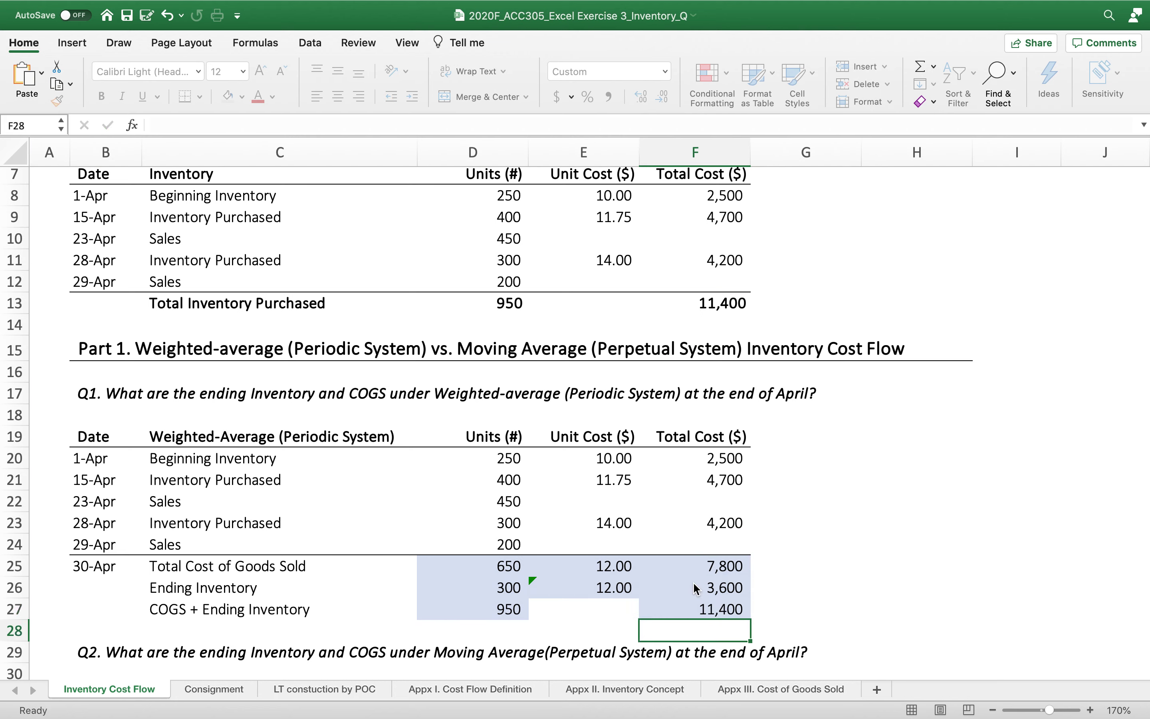
# Compare the COGS + Ending Inventory total cost in F27 with the Total Inventory Purchased cost in F13
pyautogui.click(699, 609)
pyautogui.click(705, 304)
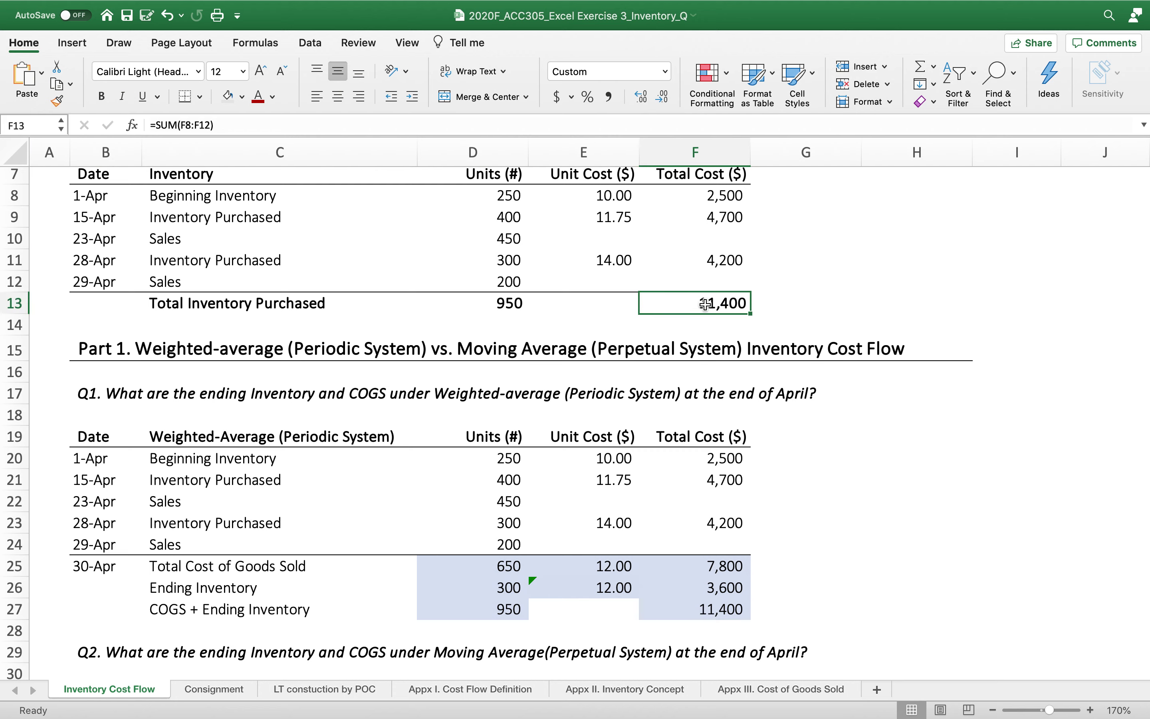
pyautogui.click(675, 611)
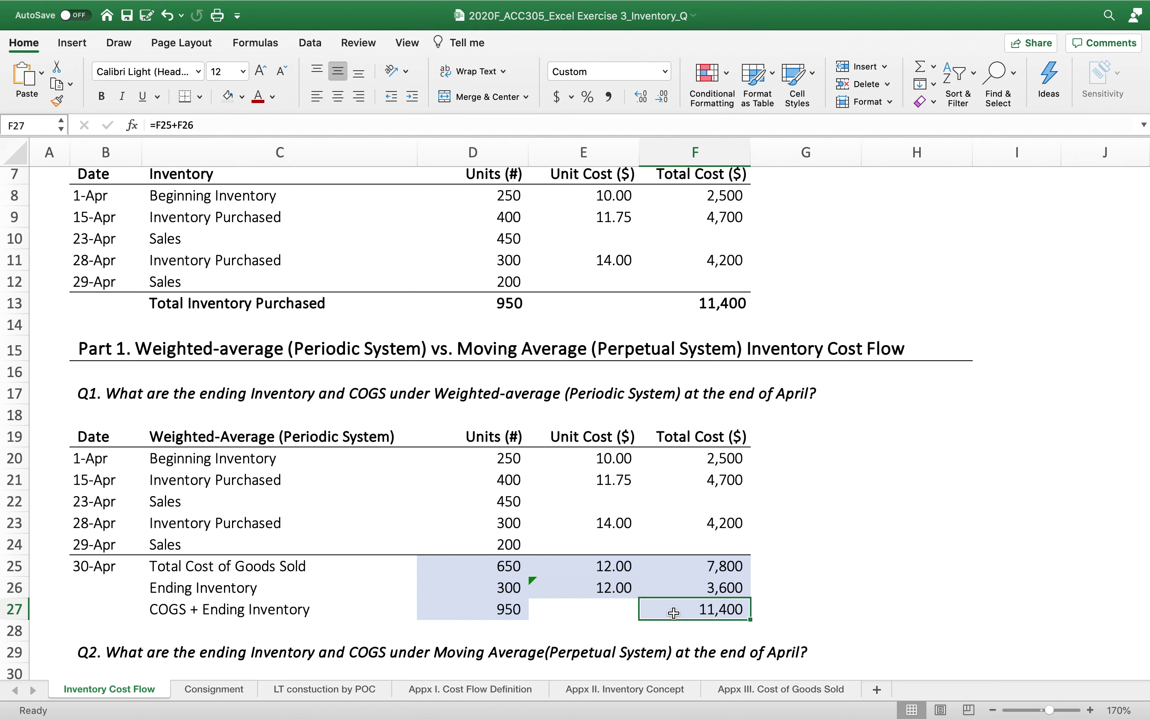
# In the Moving Average (Perpetual System) table, link the first Cost of Goods Sold units in D35 to the 23-Apr sales with =D34
pyautogui.scroll(-5, 674, 613)
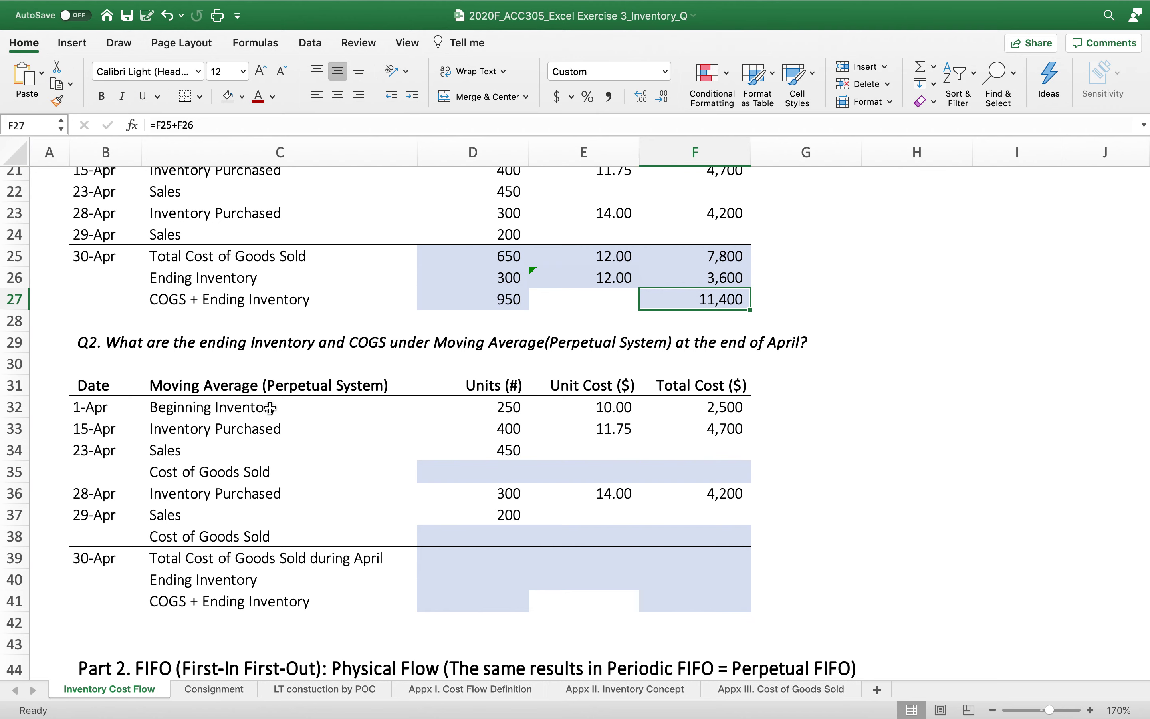
pyautogui.scroll(5, 270, 408)
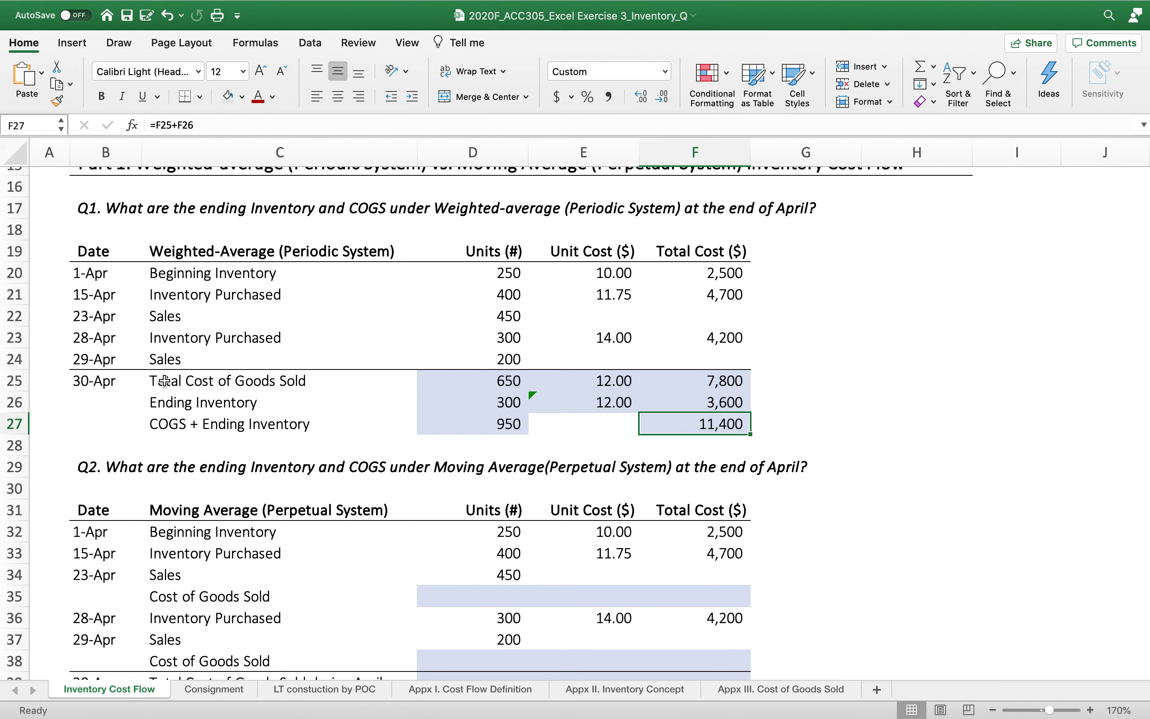
pyautogui.scroll(-5, 323, 585)
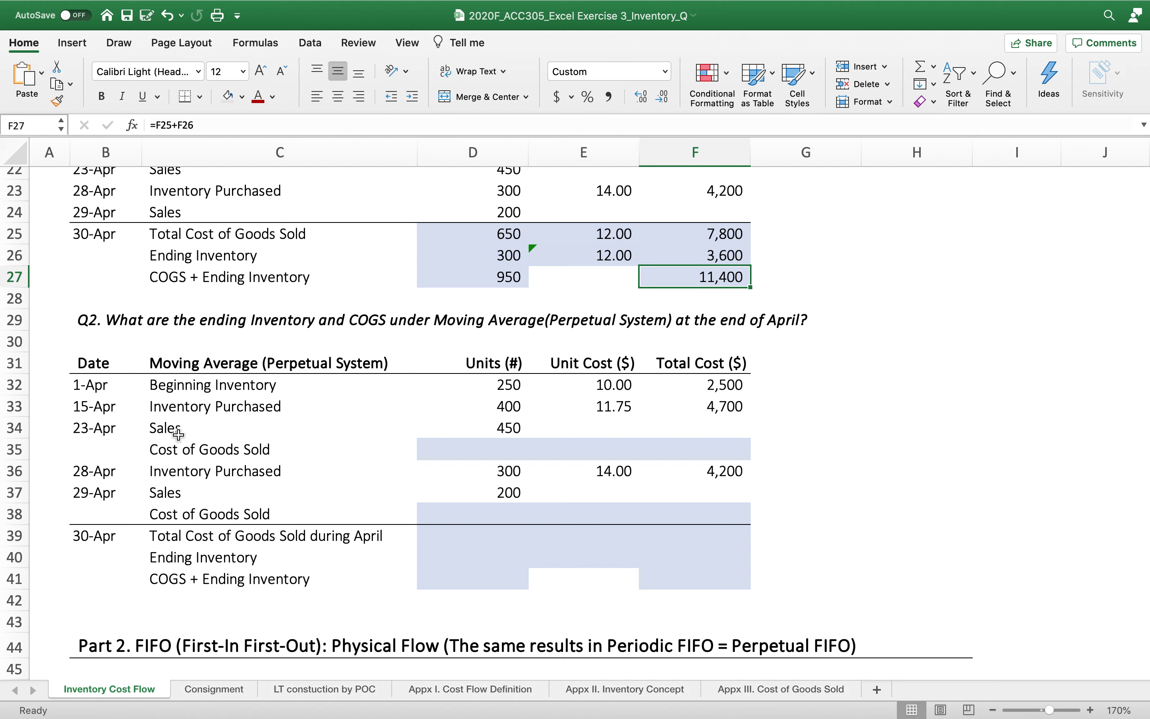
pyautogui.click(473, 445)
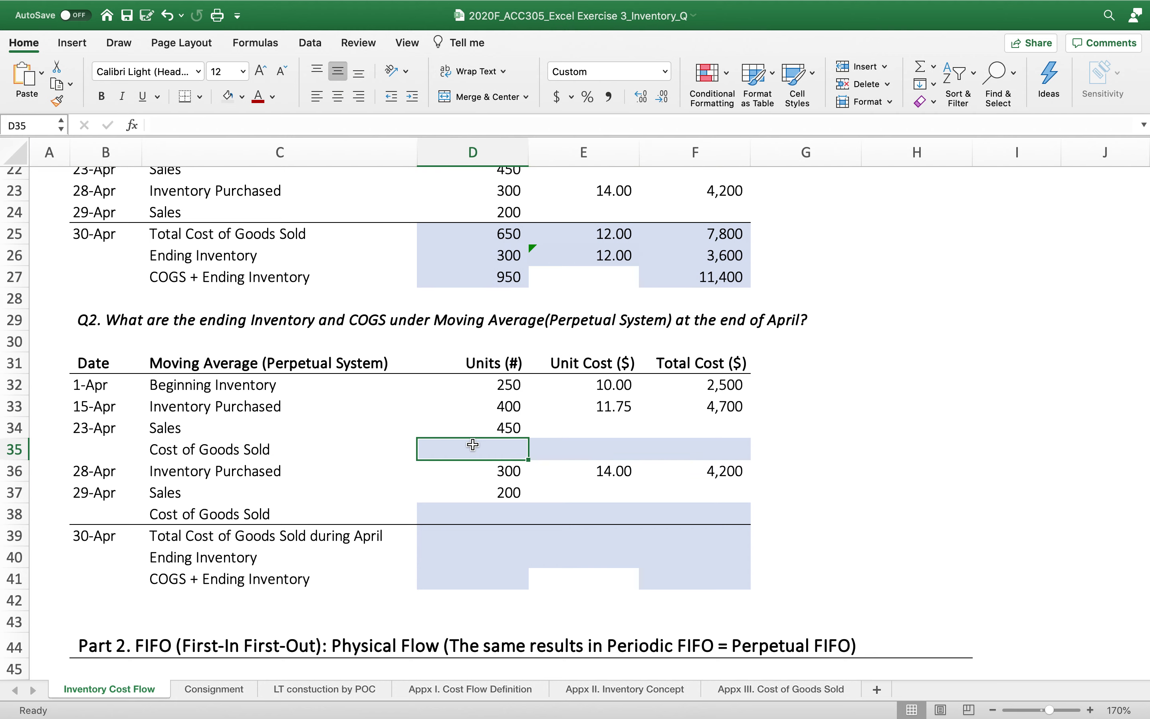
pyautogui.write('=')
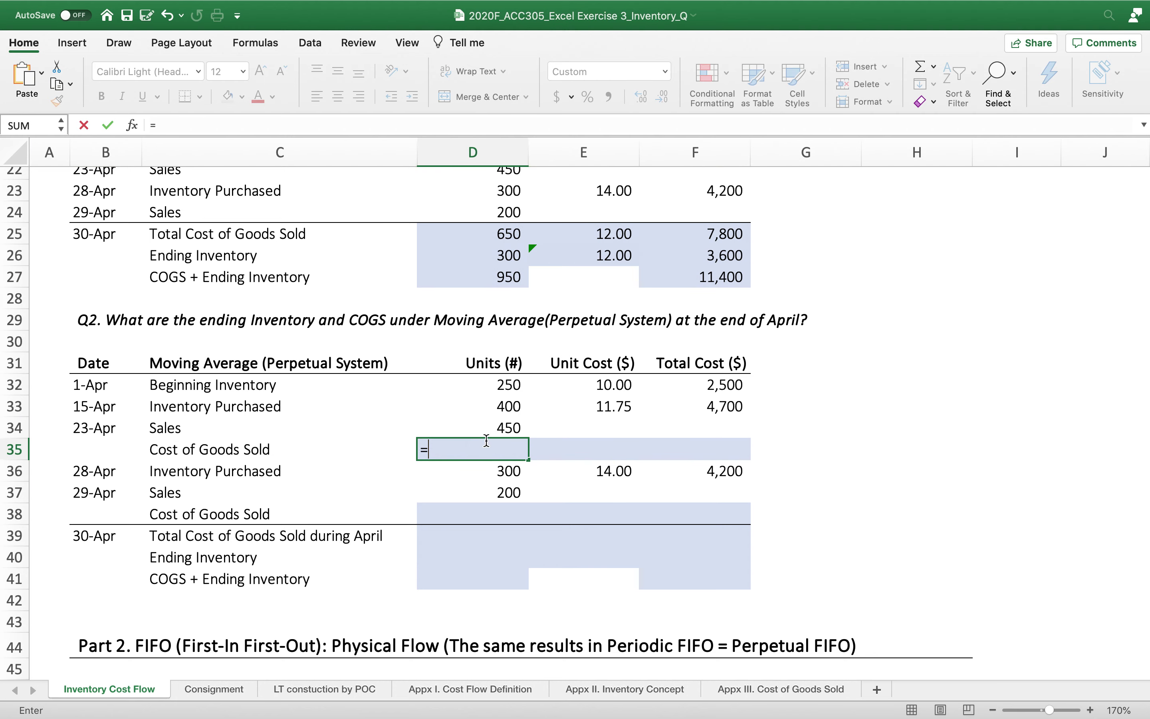
pyautogui.click(487, 431)
pyautogui.press('Return')
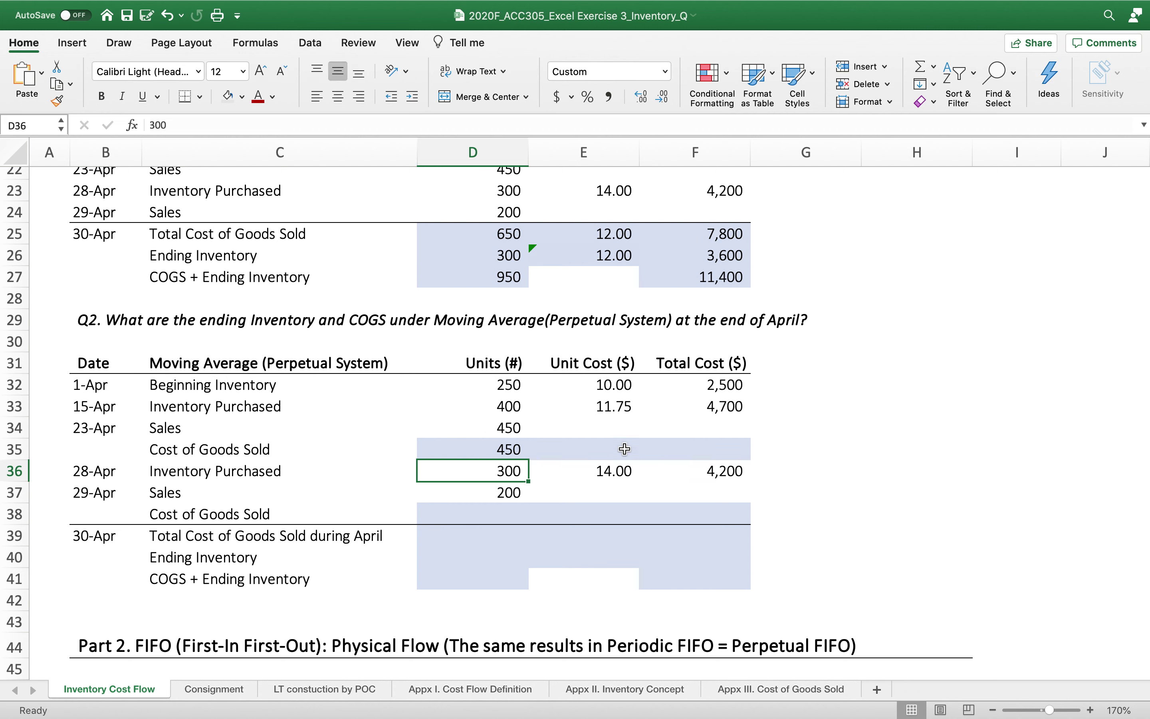
# Calculate the moving-average unit cost for the 23-Apr Cost of Goods Sold in E35 with =(F32+F33)/(D32+D33)
pyautogui.click(618, 447)
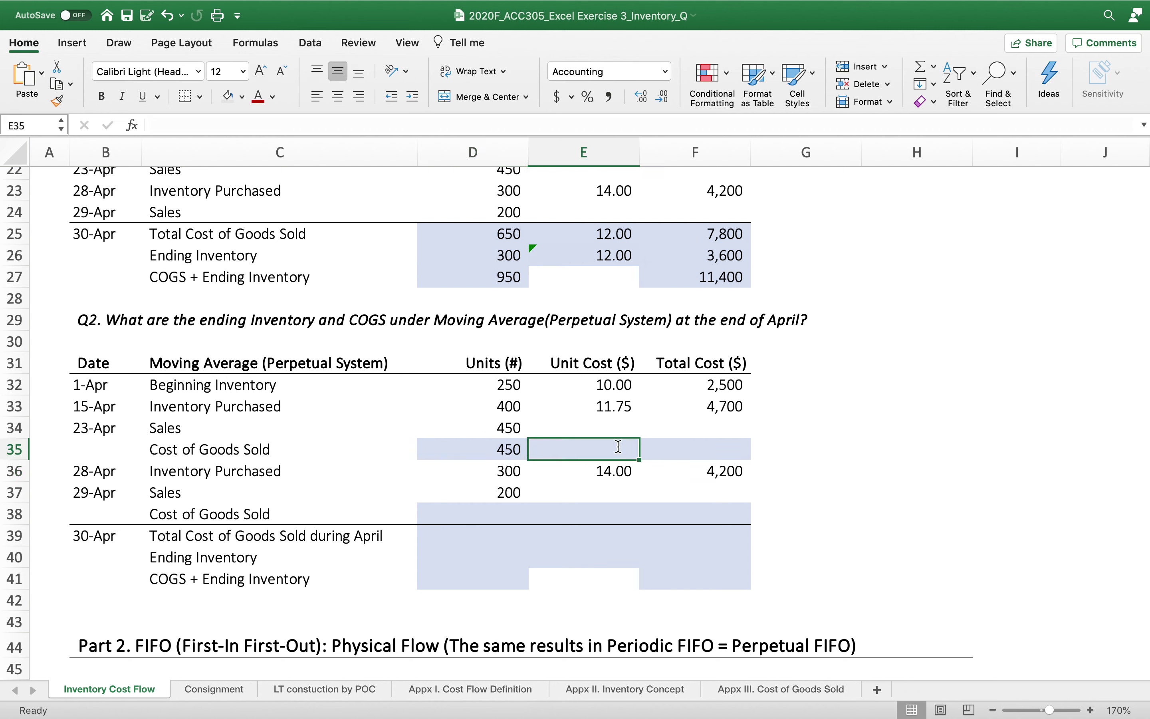
pyautogui.write('=(')
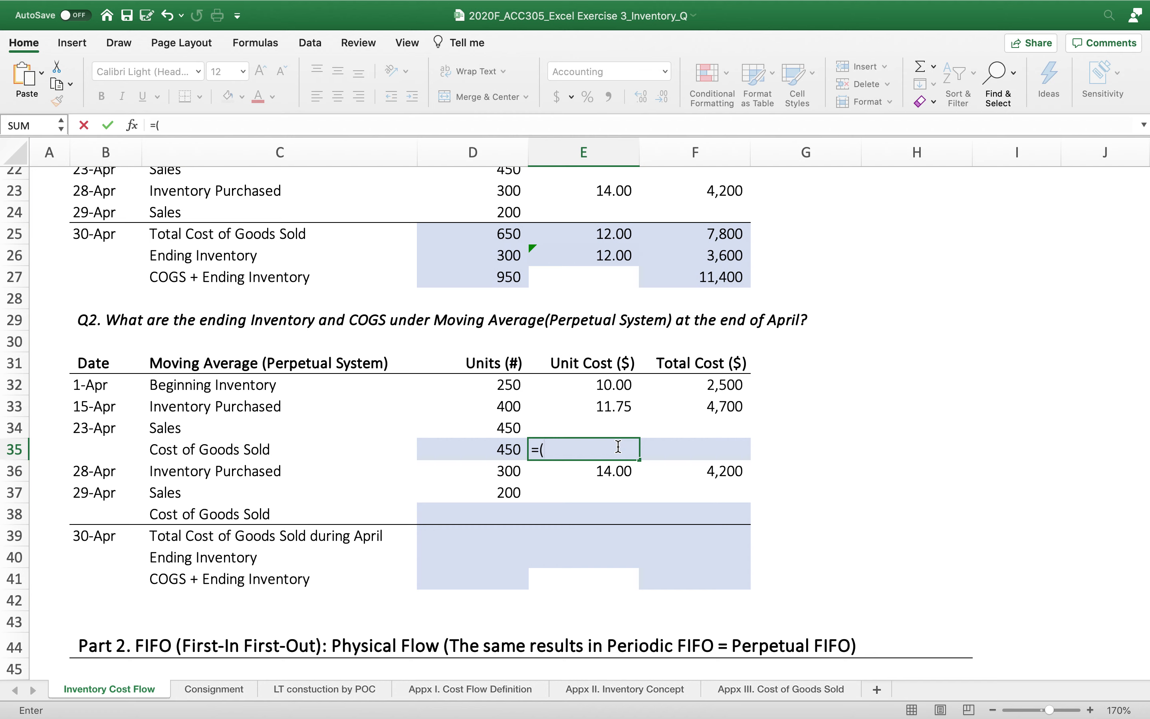
pyautogui.click(686, 383)
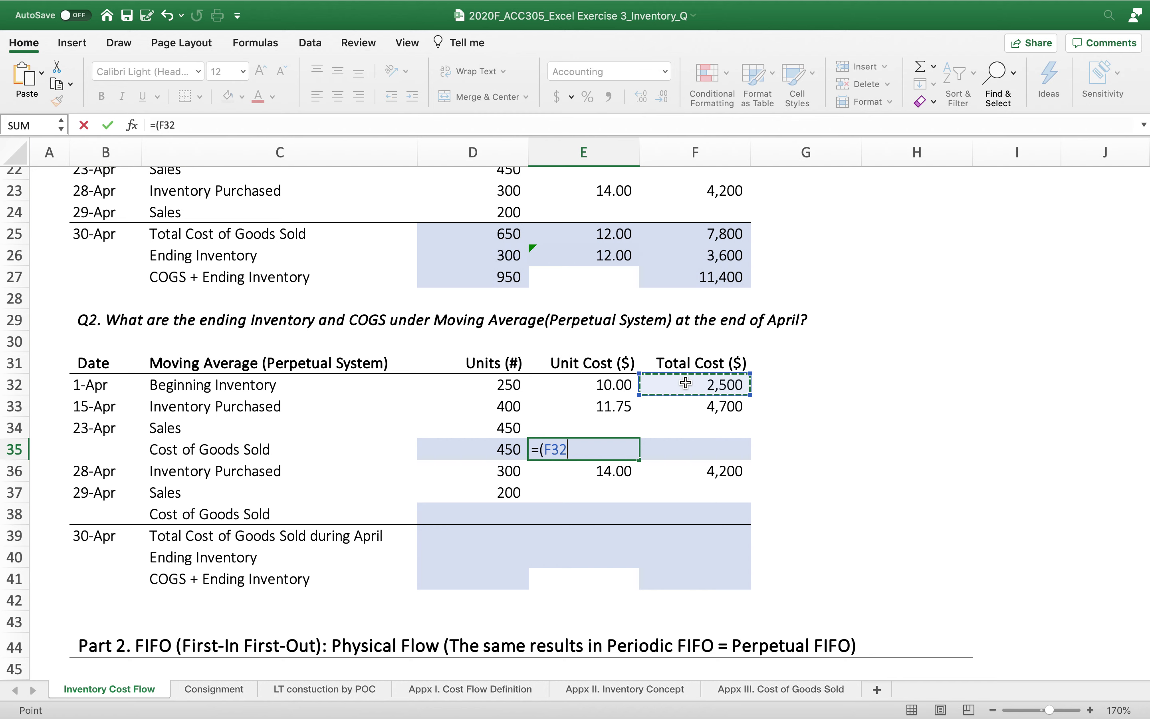
pyautogui.write('+')
pyautogui.click(670, 411)
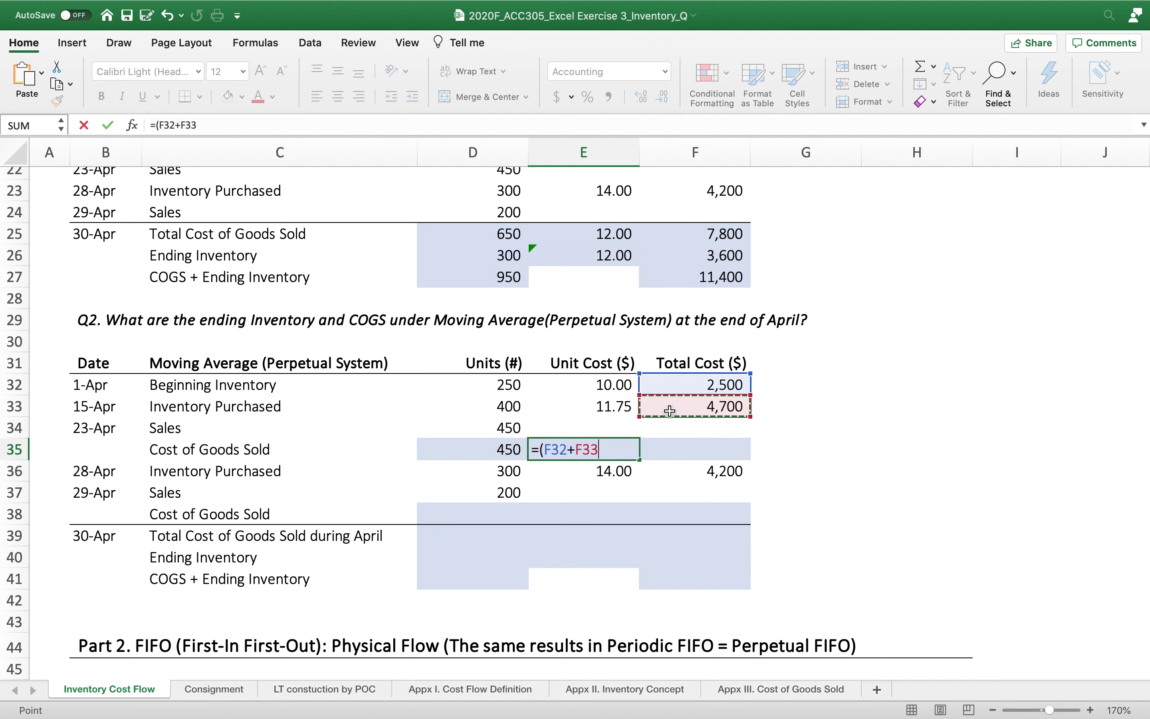
pyautogui.write(')/(')
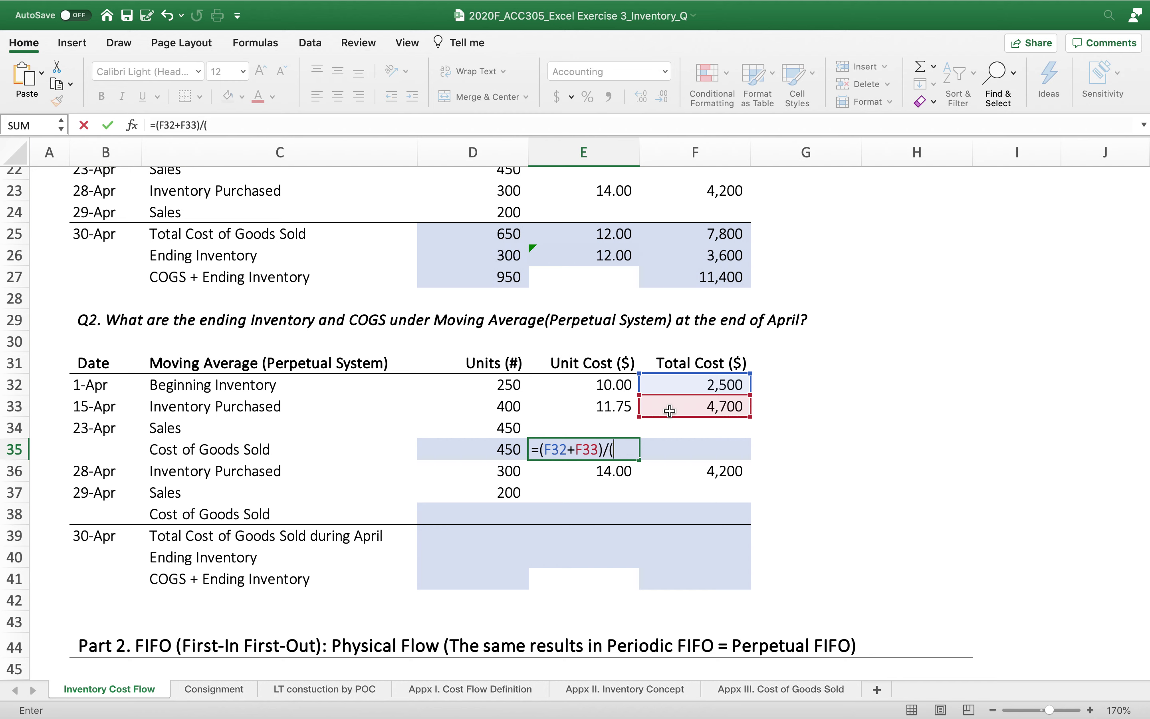
pyautogui.click(462, 384)
pyautogui.write('+')
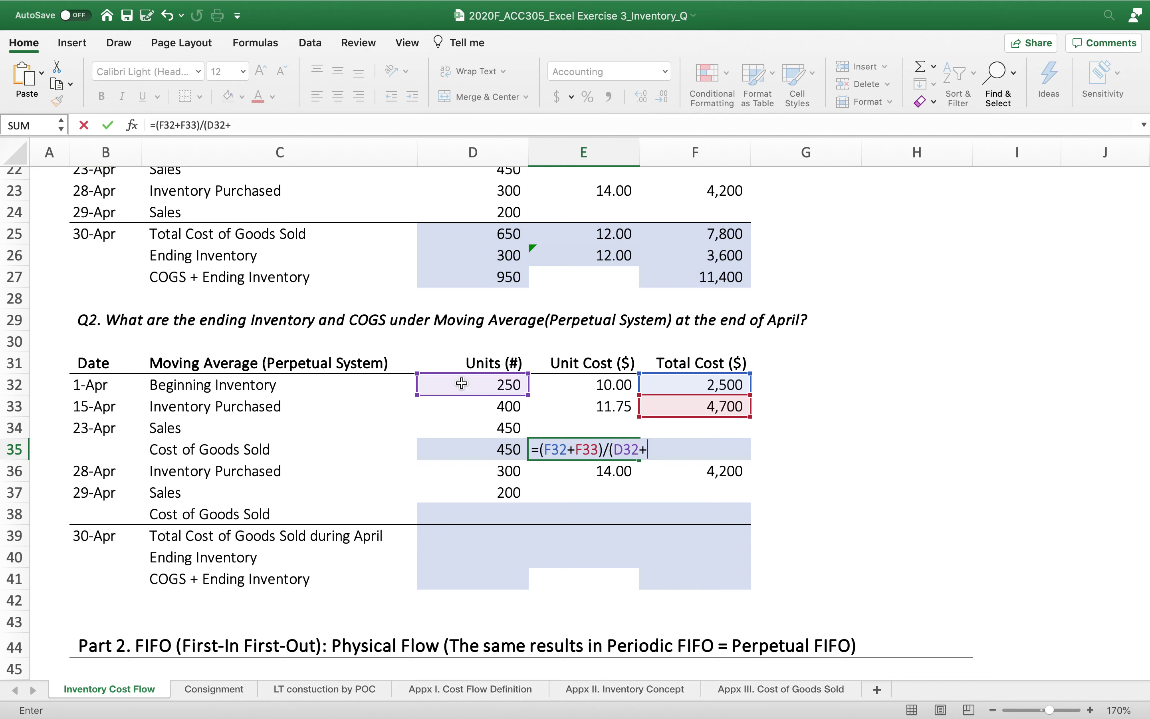
pyautogui.click(479, 412)
pyautogui.write(')')
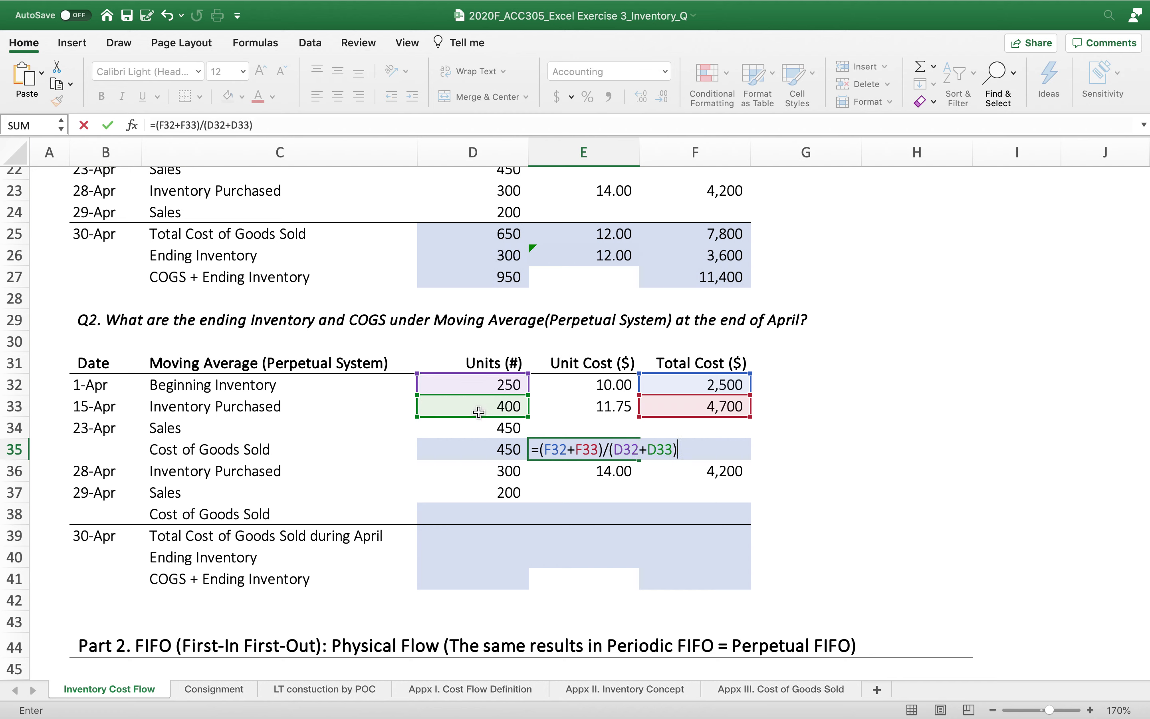
pyautogui.press('Return')
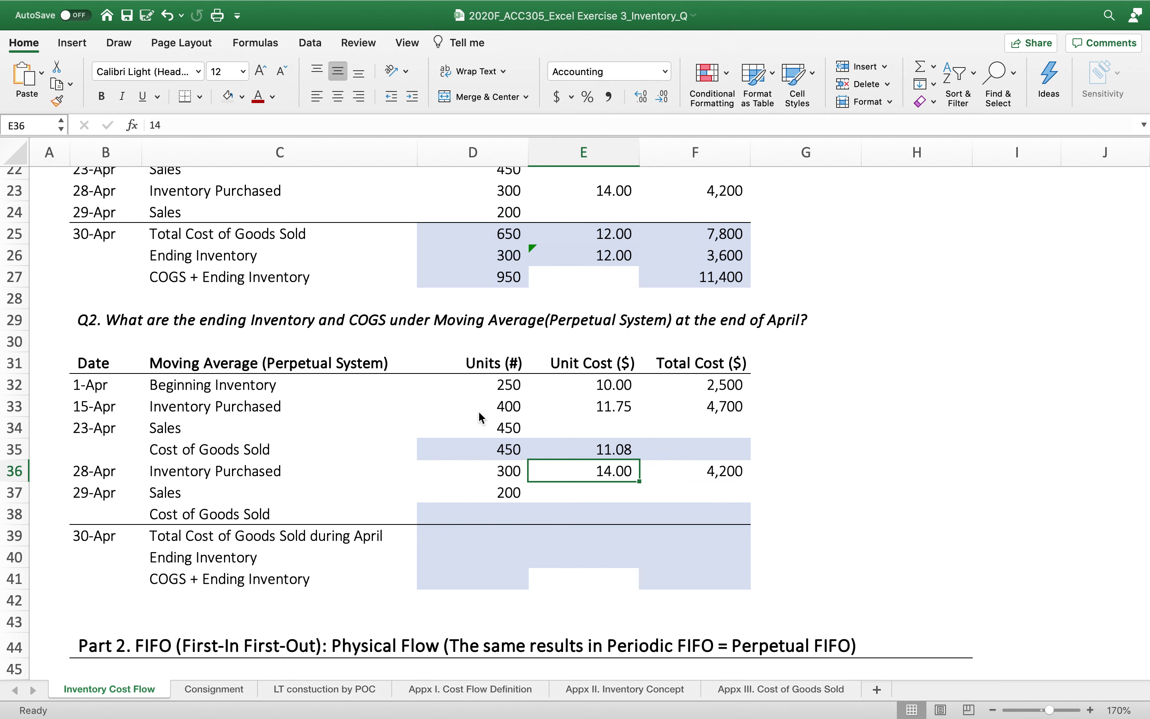
# Calculate the total cost of the 23-Apr Cost of Goods Sold in F35 with =D35*E35
pyautogui.scroll(3, 623, 395)
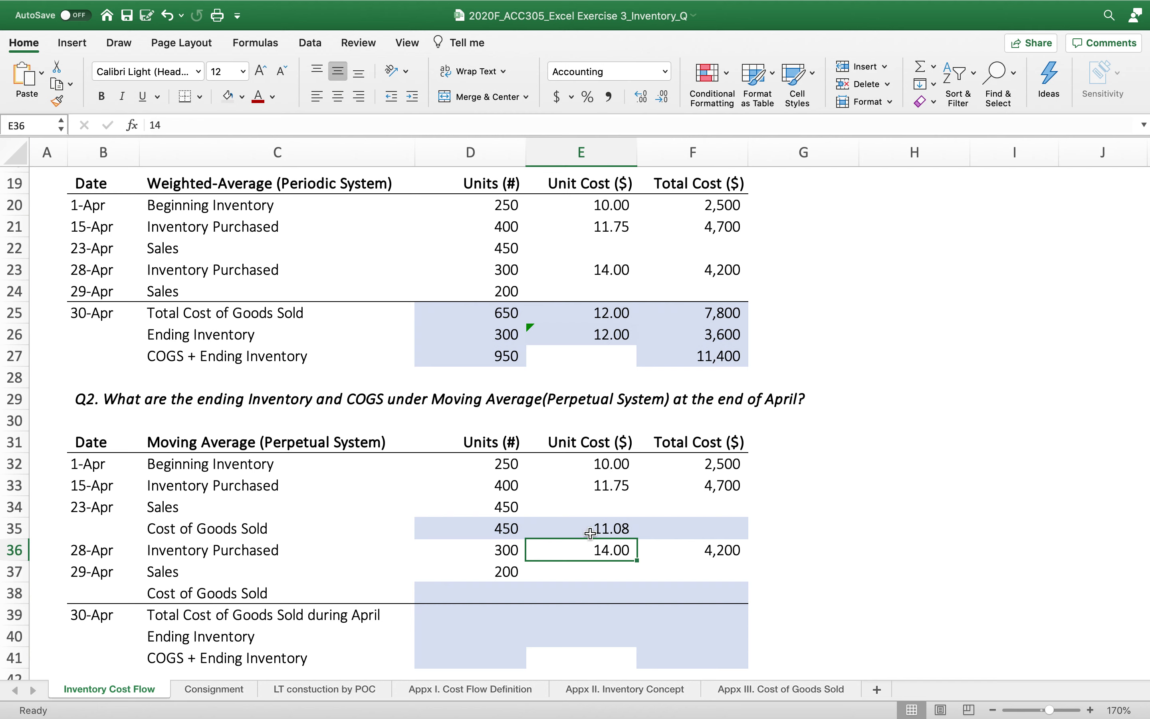
pyautogui.click(308, 449)
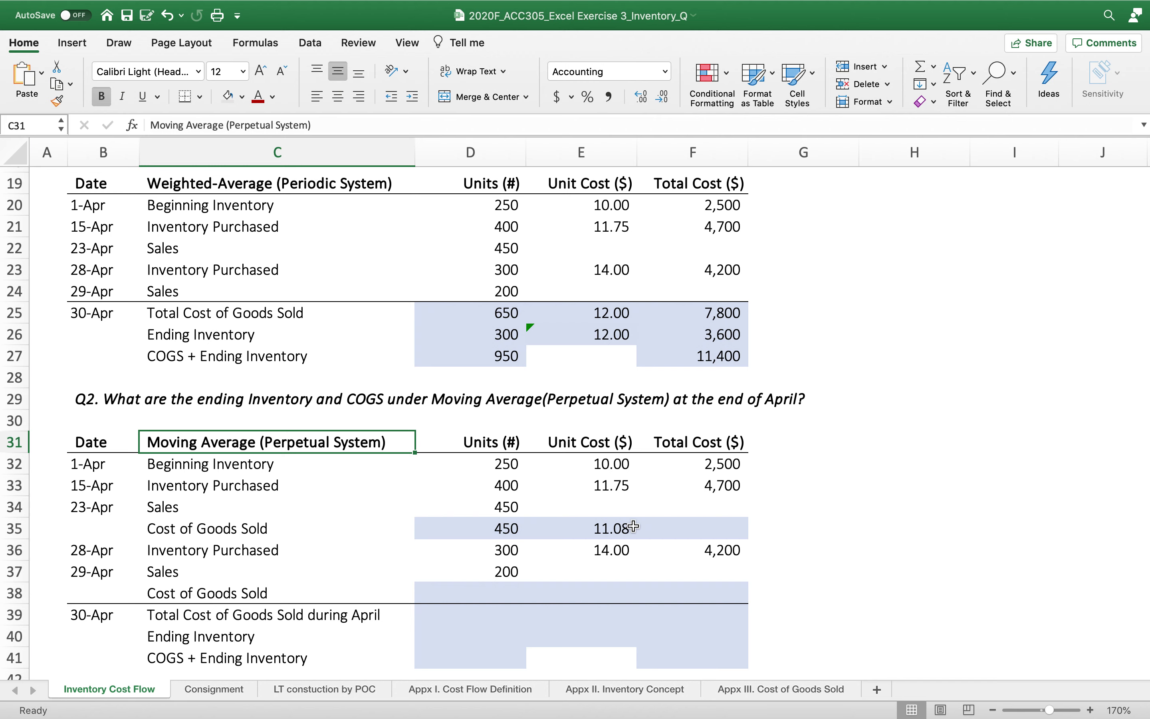
pyautogui.click(497, 509)
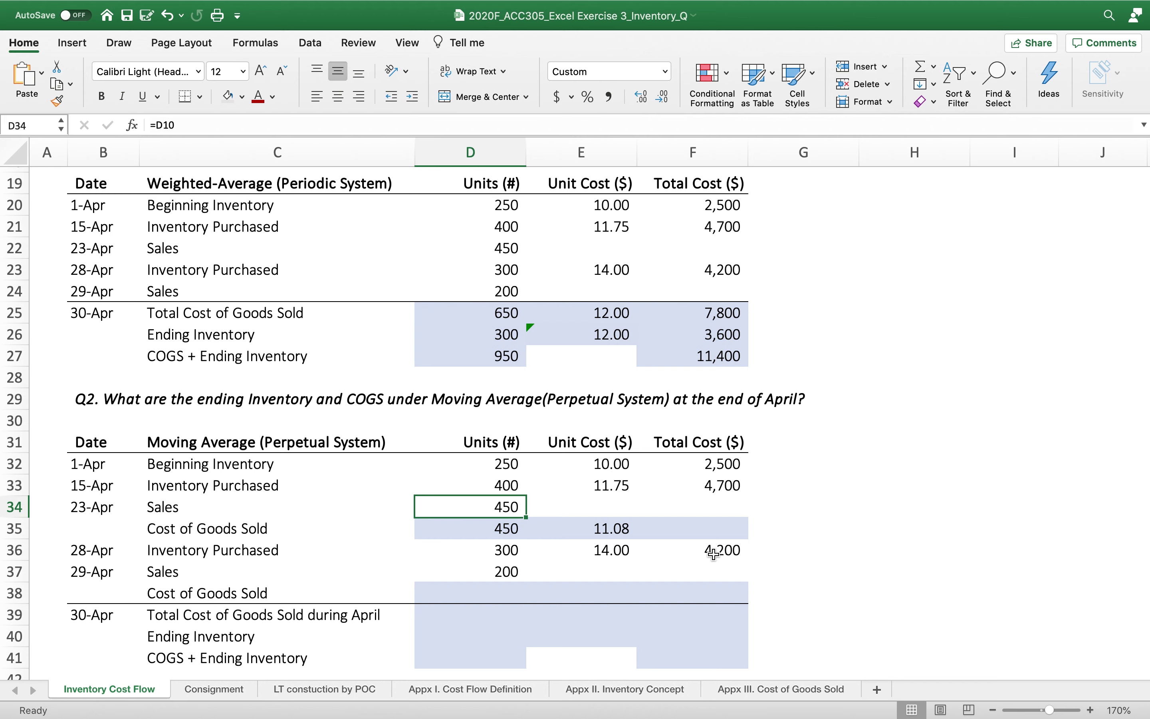
pyautogui.click(711, 536)
pyautogui.write('=')
pyautogui.click(494, 528)
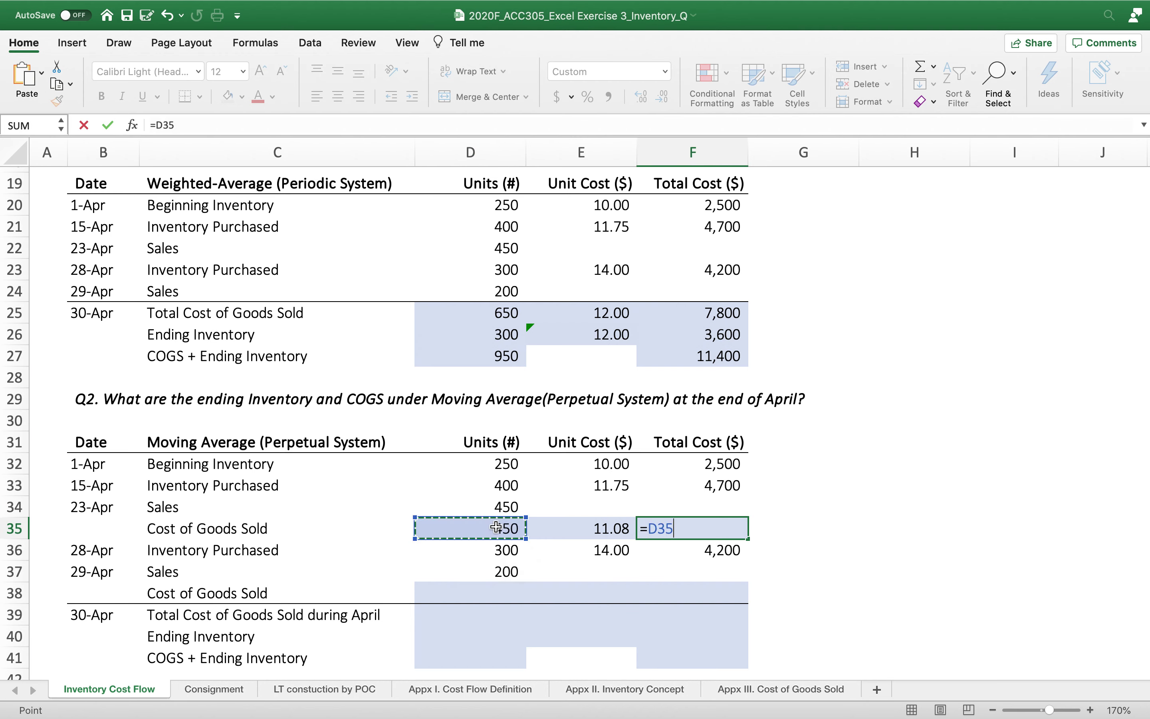
pyautogui.write('*')
pyautogui.click(557, 521)
pyautogui.press('Return')
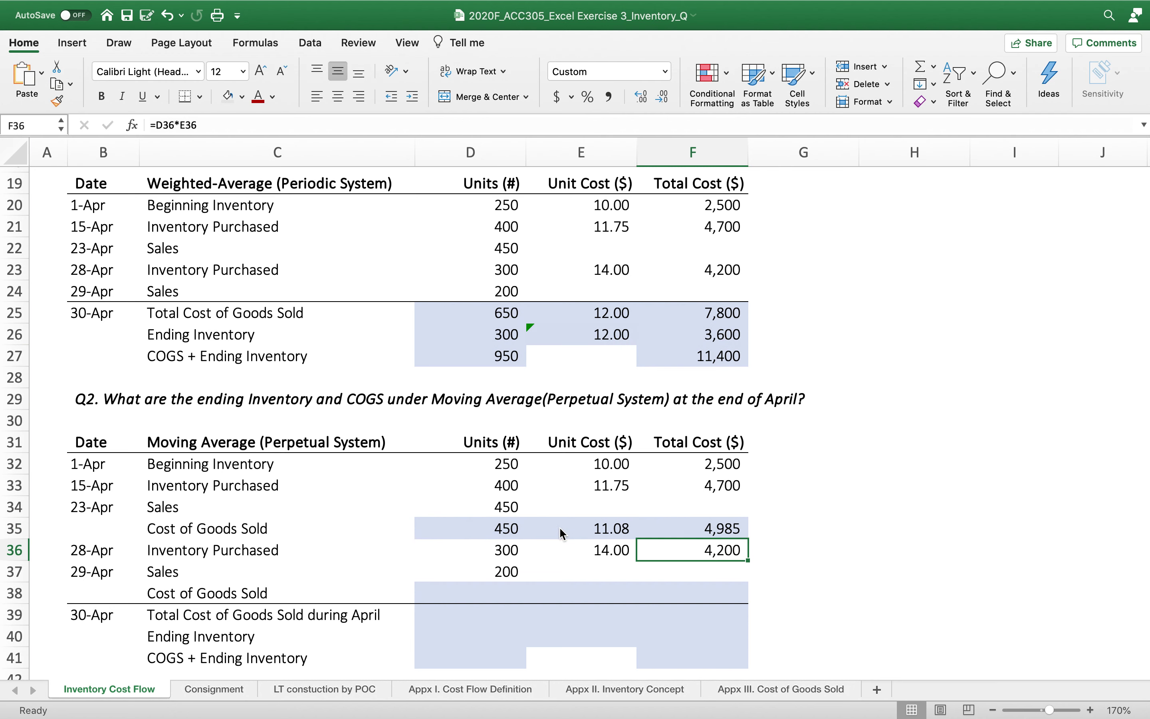
# Link the second Cost of Goods Sold units in D38 to the 29-Apr sales with =D37
pyautogui.click(493, 591)
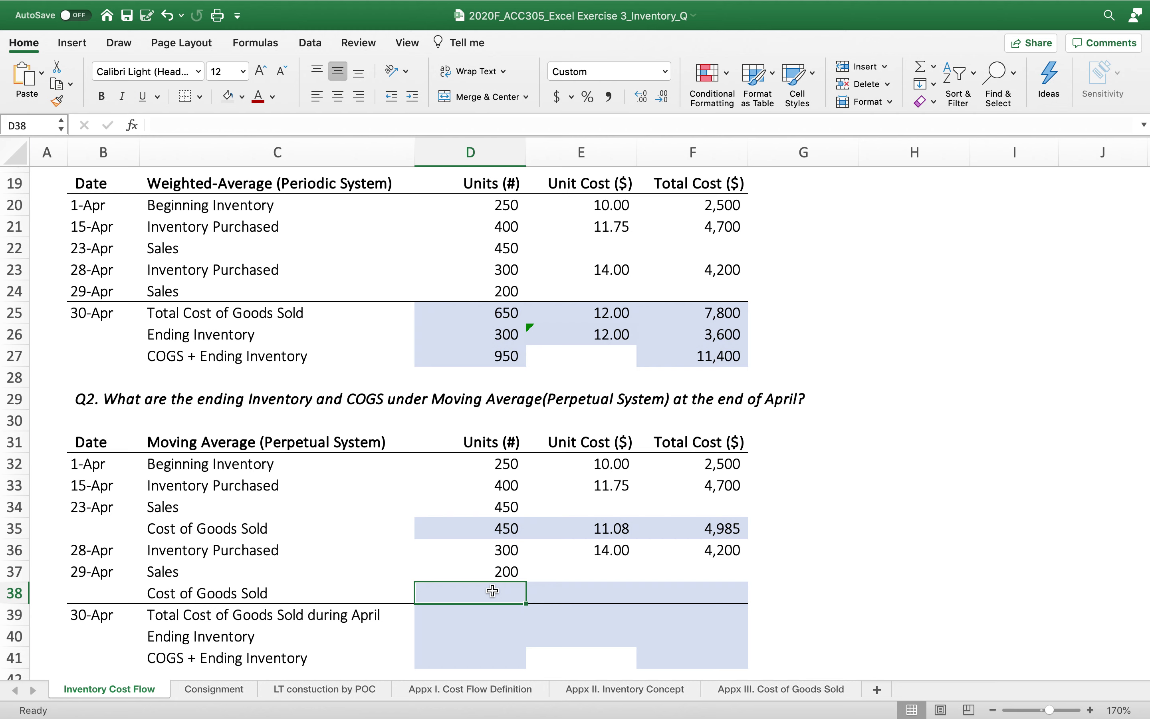
pyautogui.write('=')
pyautogui.click(490, 575)
pyautogui.press('Return')
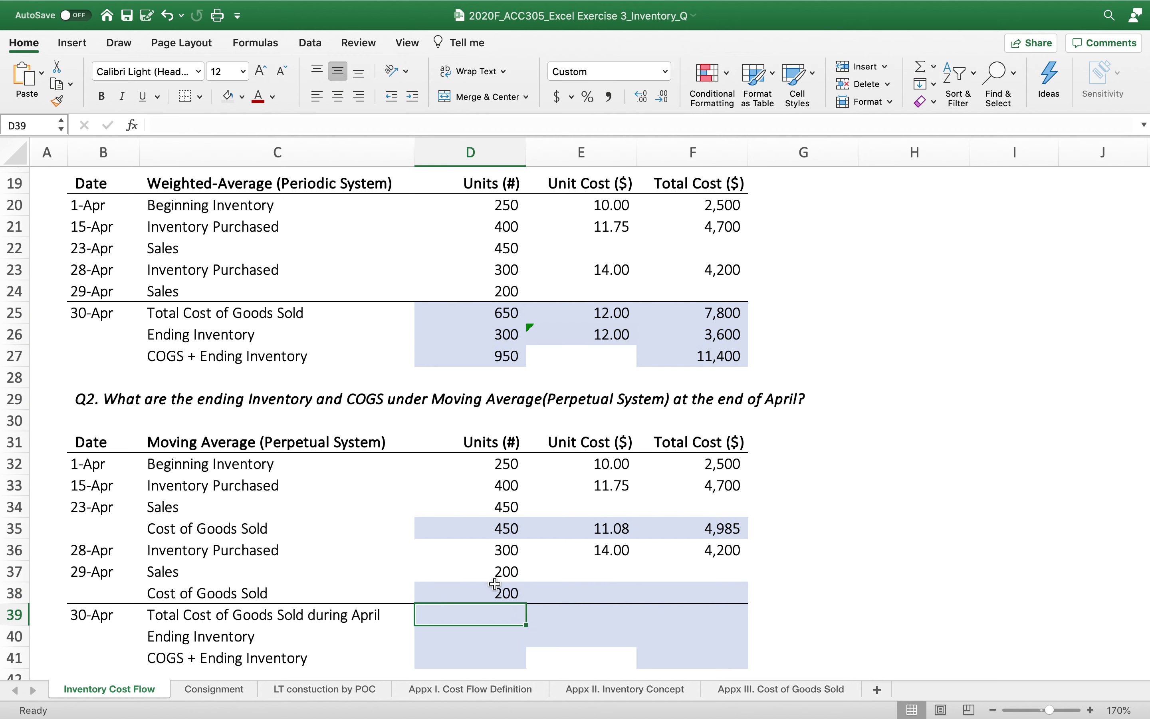
# Calculate the updated moving-average unit cost for the 29-Apr Cost of Goods Sold in E38 with =(F32+F33-F35+F36)/(D32+D33-D35+D36)
pyautogui.click(587, 600)
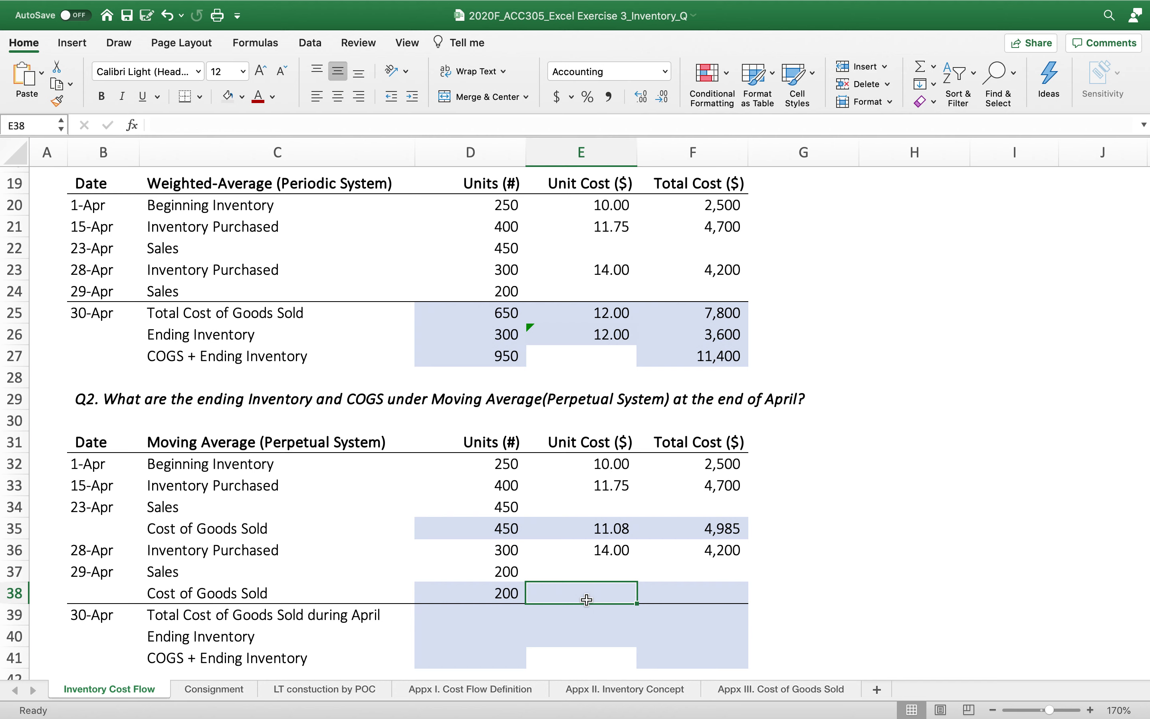
pyautogui.write('=(')
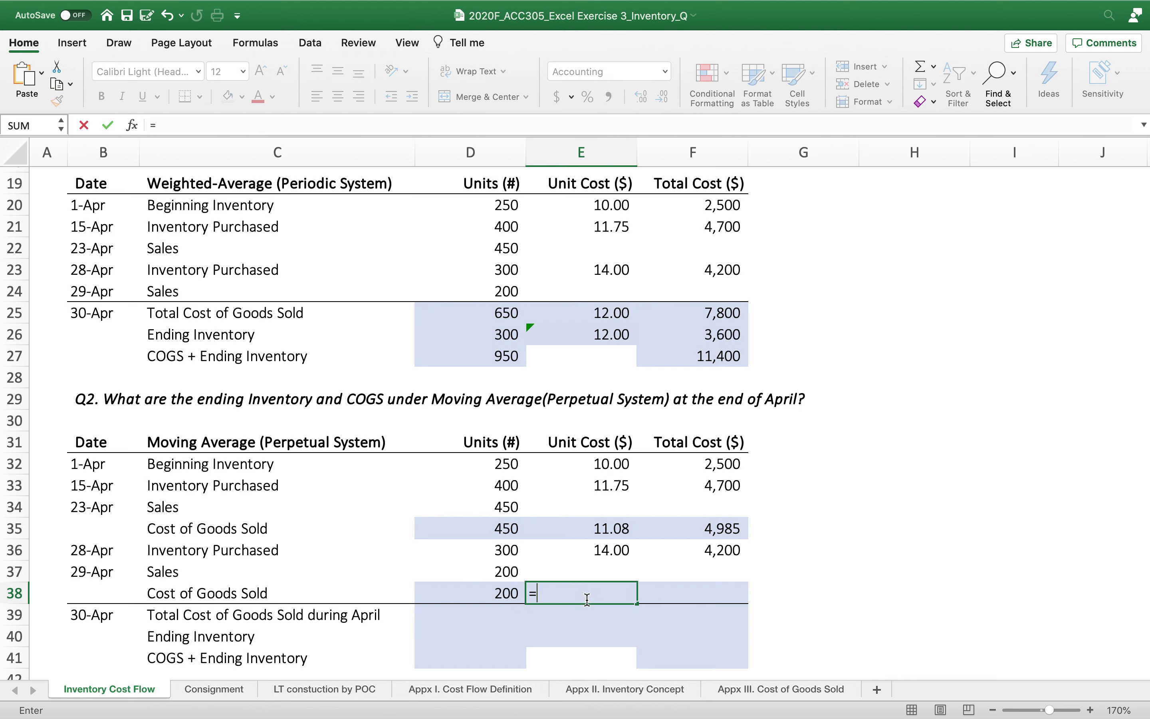
pyautogui.click(706, 460)
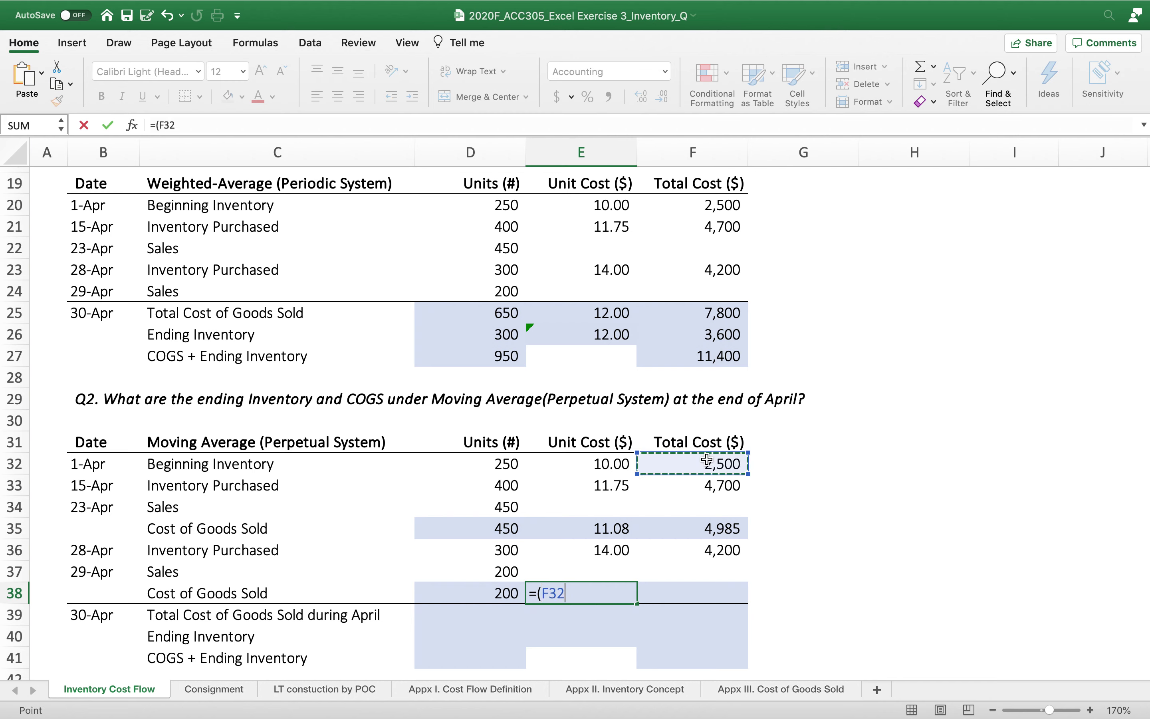
pyautogui.write('+')
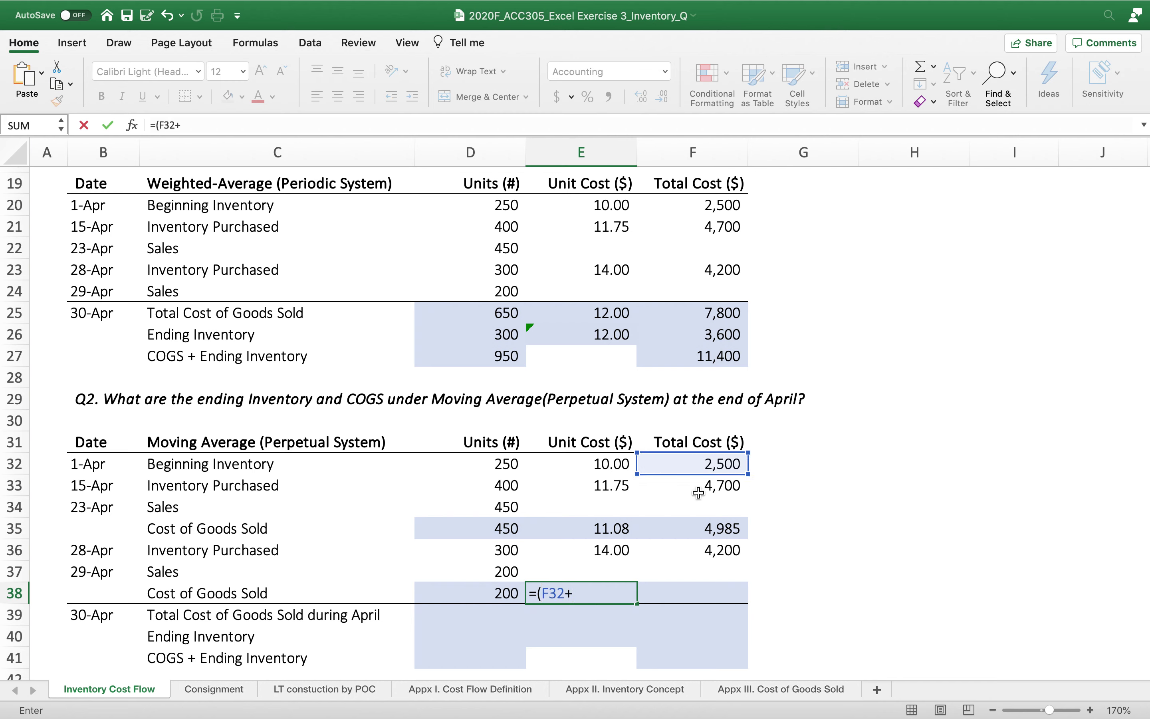
pyautogui.click(695, 488)
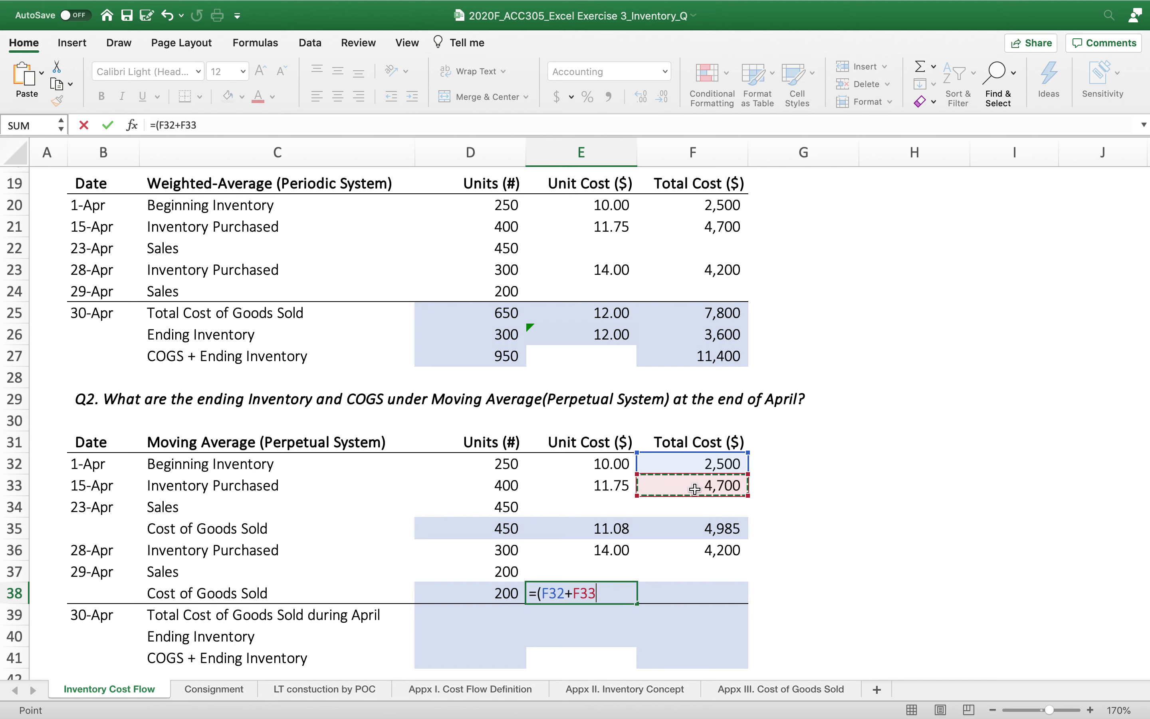
pyautogui.write('-')
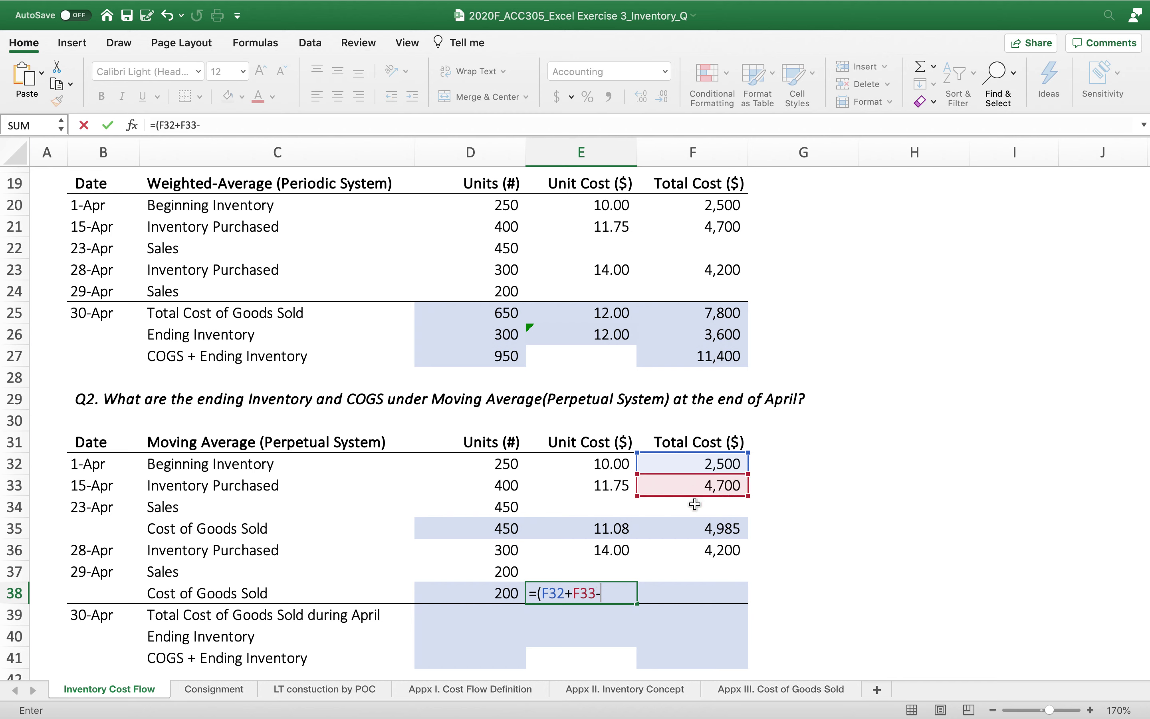
pyautogui.click(702, 524)
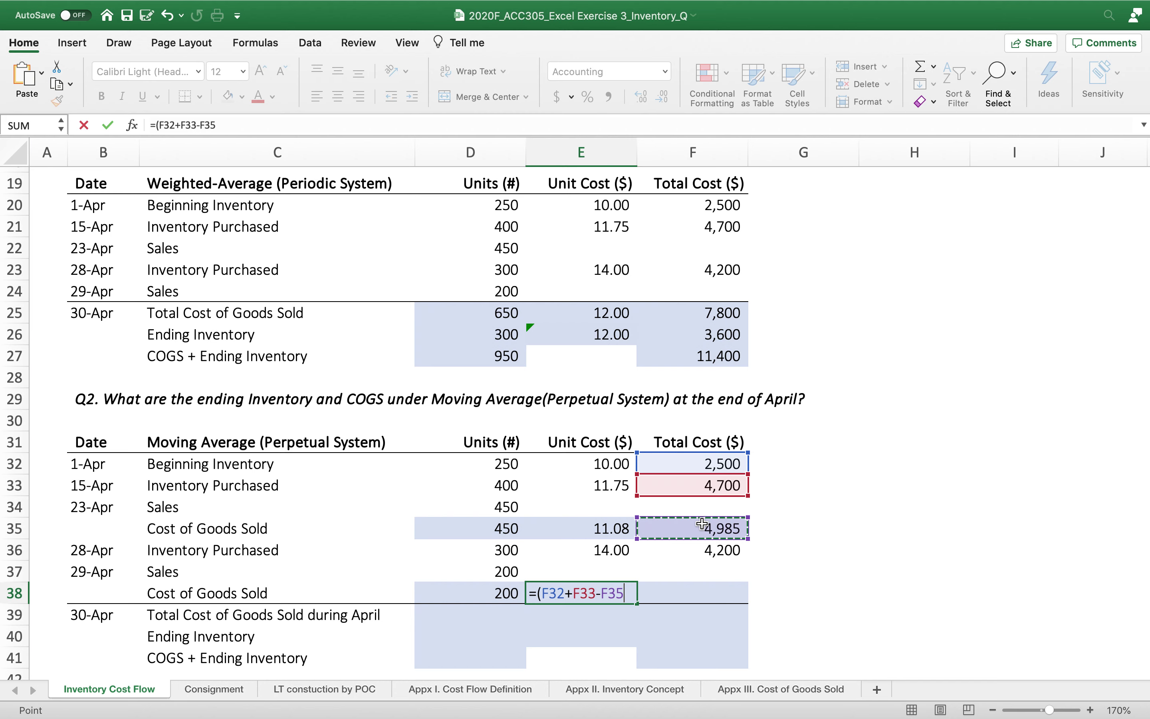
pyautogui.write('+')
pyautogui.click(690, 552)
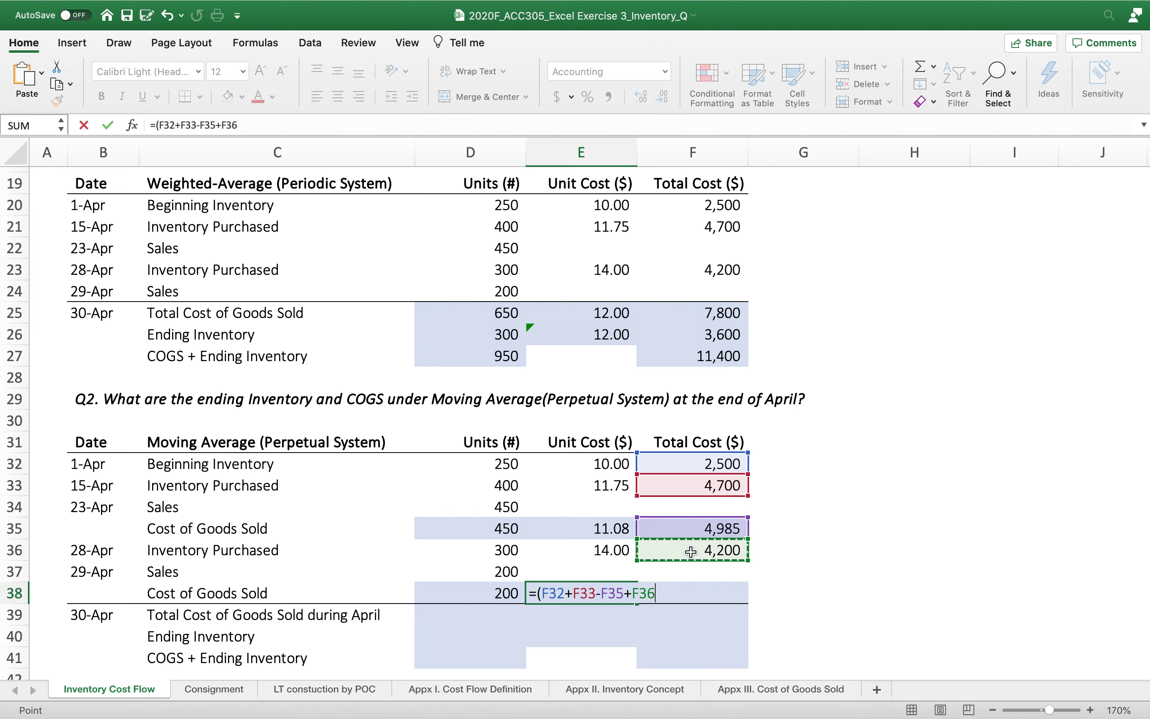
pyautogui.write(')/(')
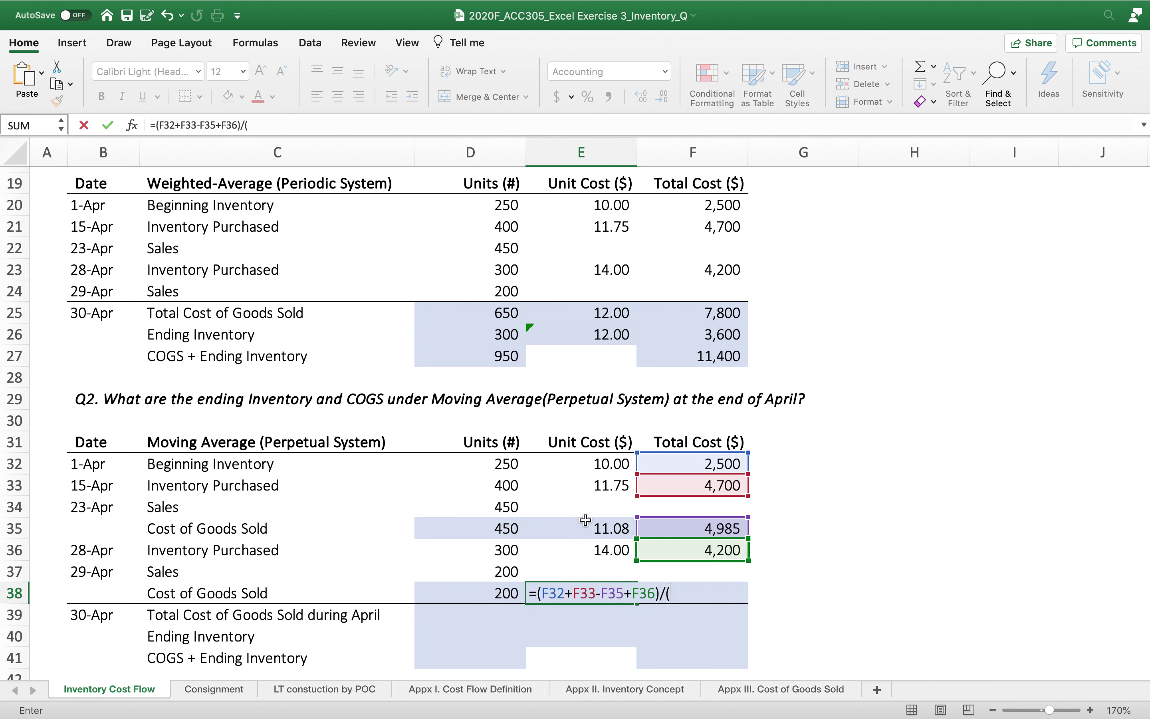
pyautogui.click(475, 462)
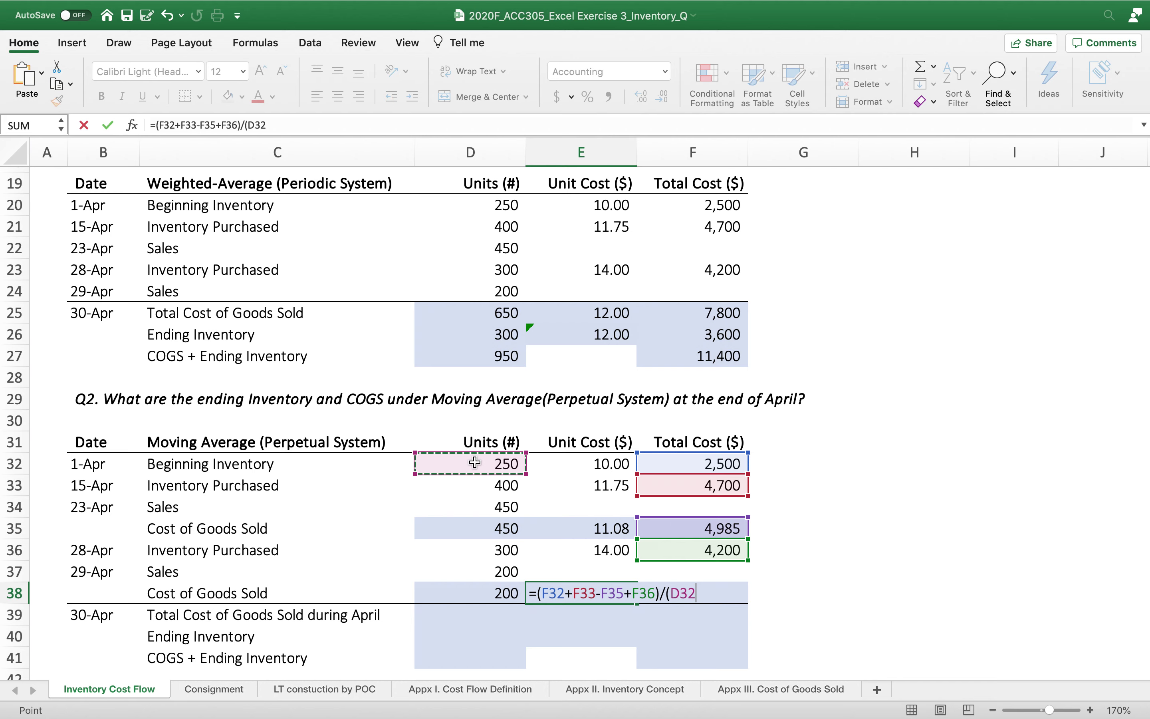
pyautogui.write('+')
pyautogui.click(458, 484)
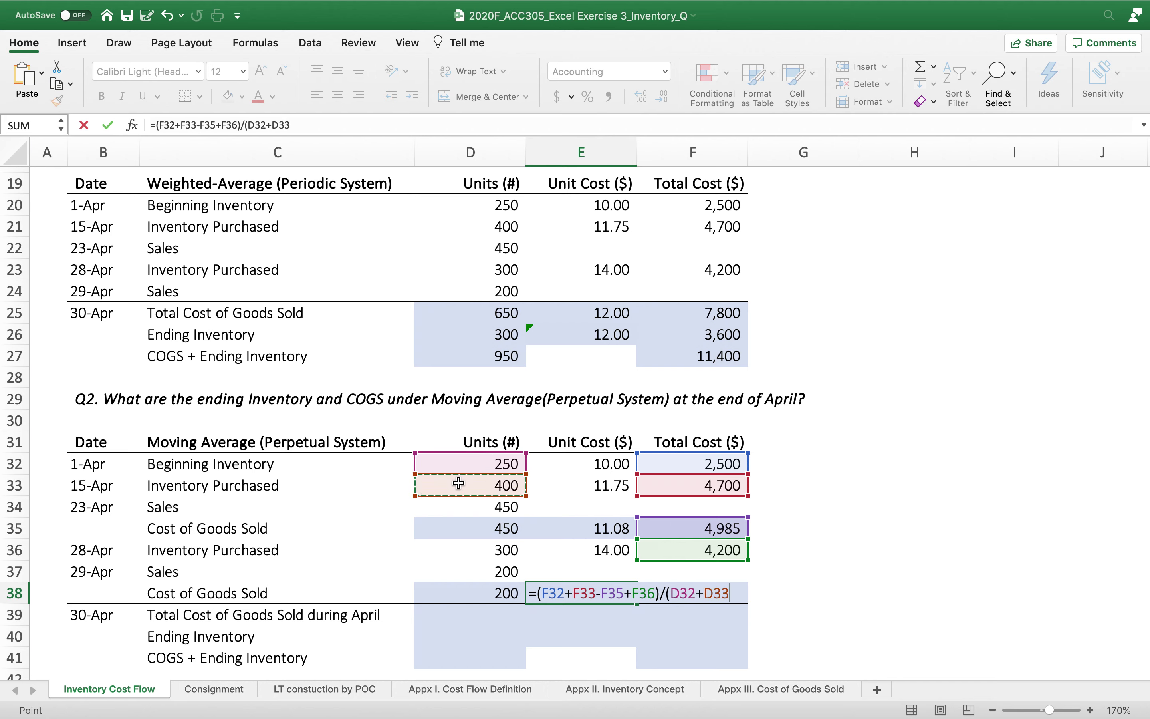
pyautogui.write('-')
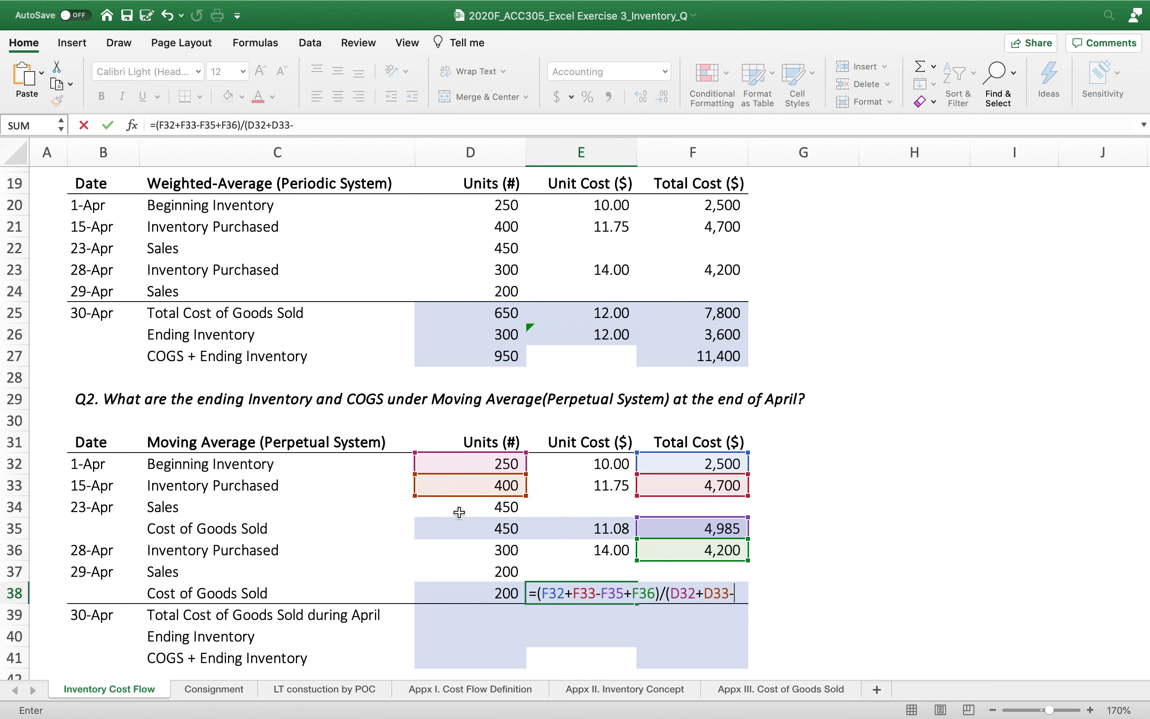
pyautogui.click(465, 529)
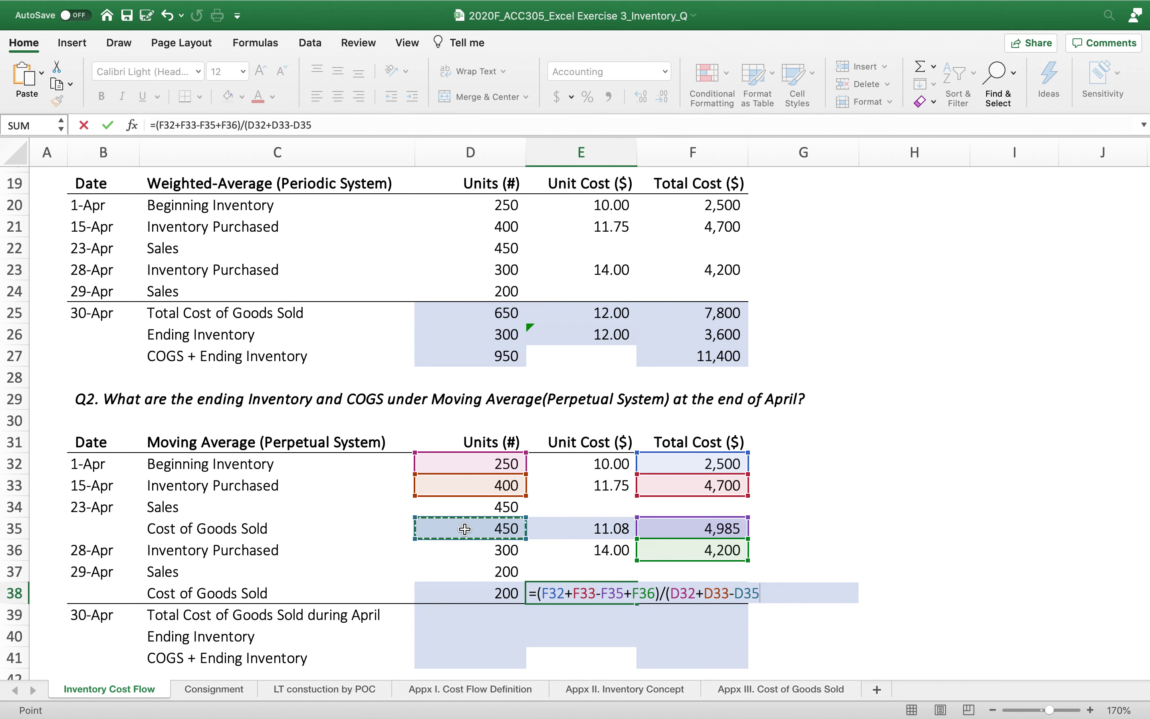
pyautogui.write('+')
pyautogui.click(445, 552)
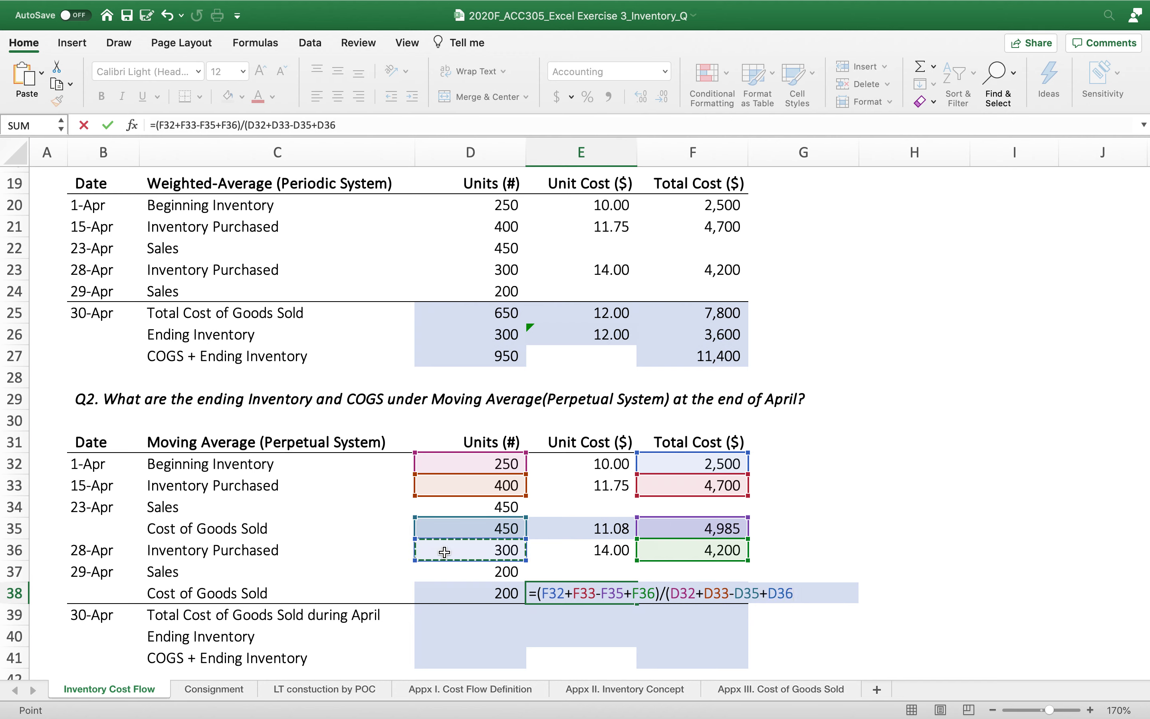
pyautogui.write(')')
pyautogui.press('Return')
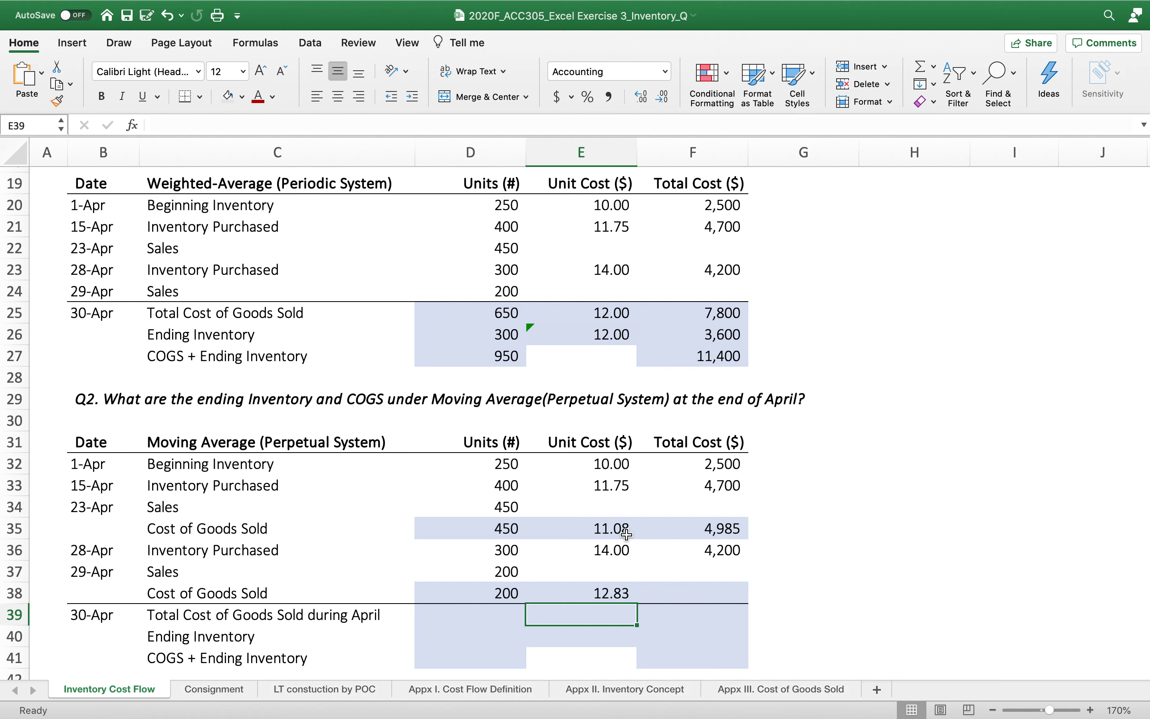
# Calculate the total cost of the 29-Apr Cost of Goods Sold in F38 with =D38*E38
pyautogui.click(627, 534)
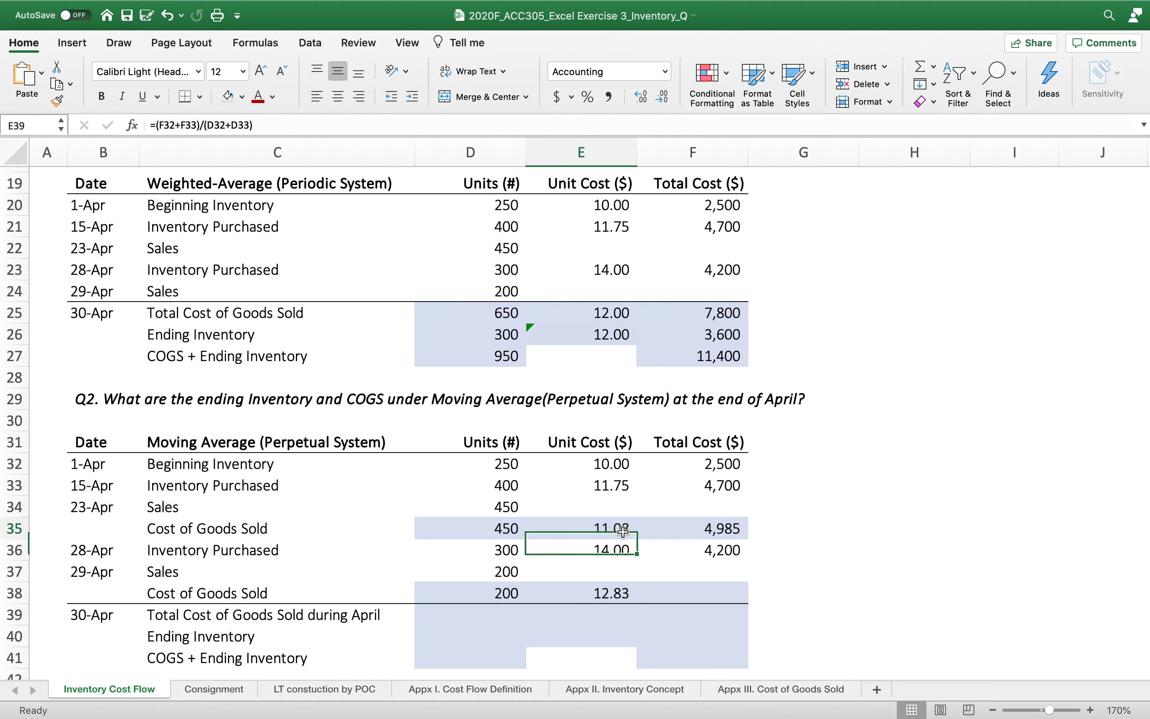
pyautogui.click(620, 595)
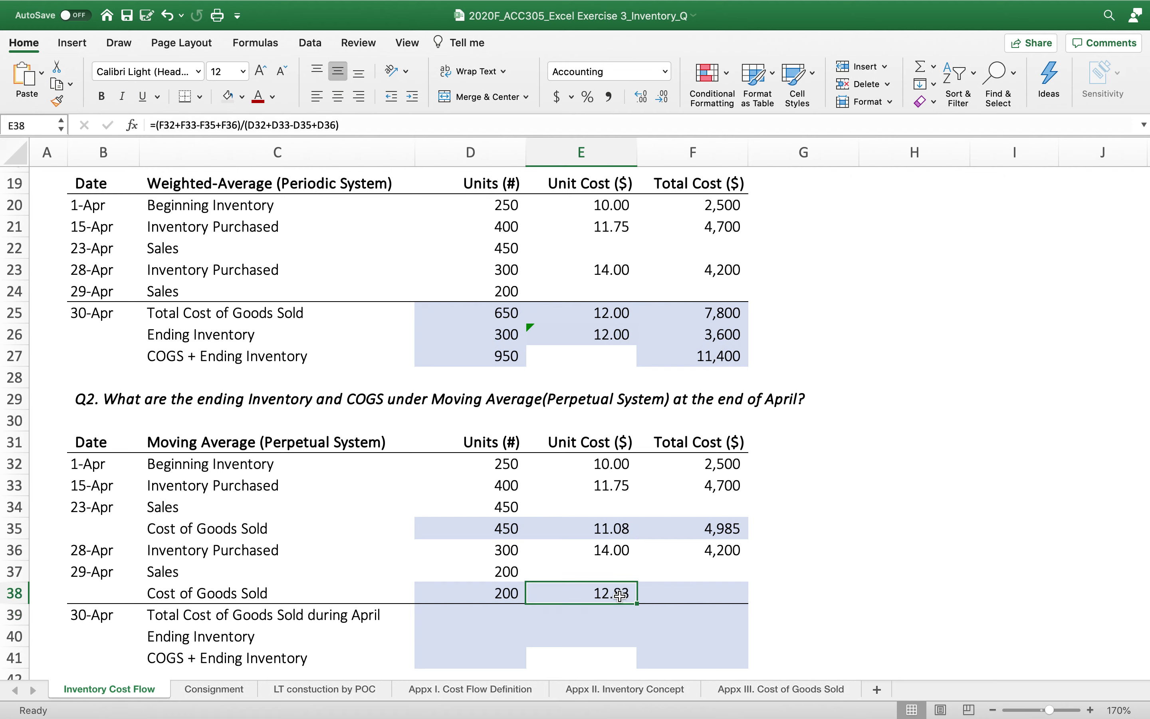
pyautogui.click(686, 598)
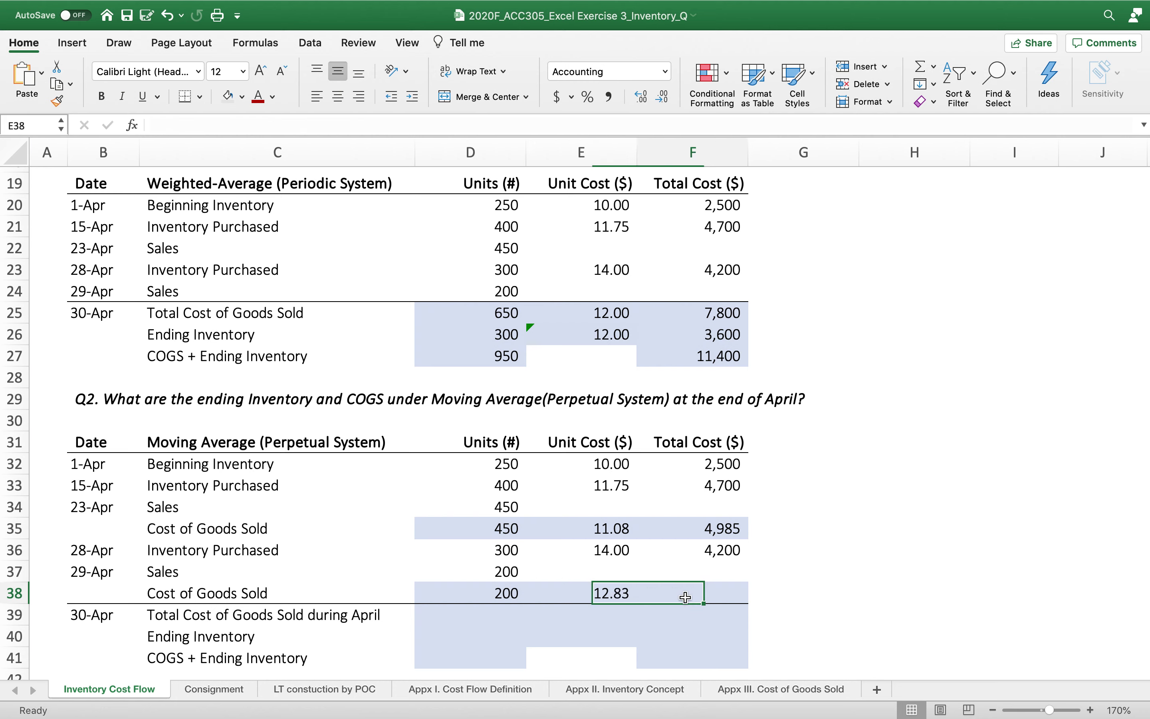
pyautogui.write('=')
pyautogui.click(480, 592)
pyautogui.write('*')
pyautogui.click(553, 592)
pyautogui.press('Return')
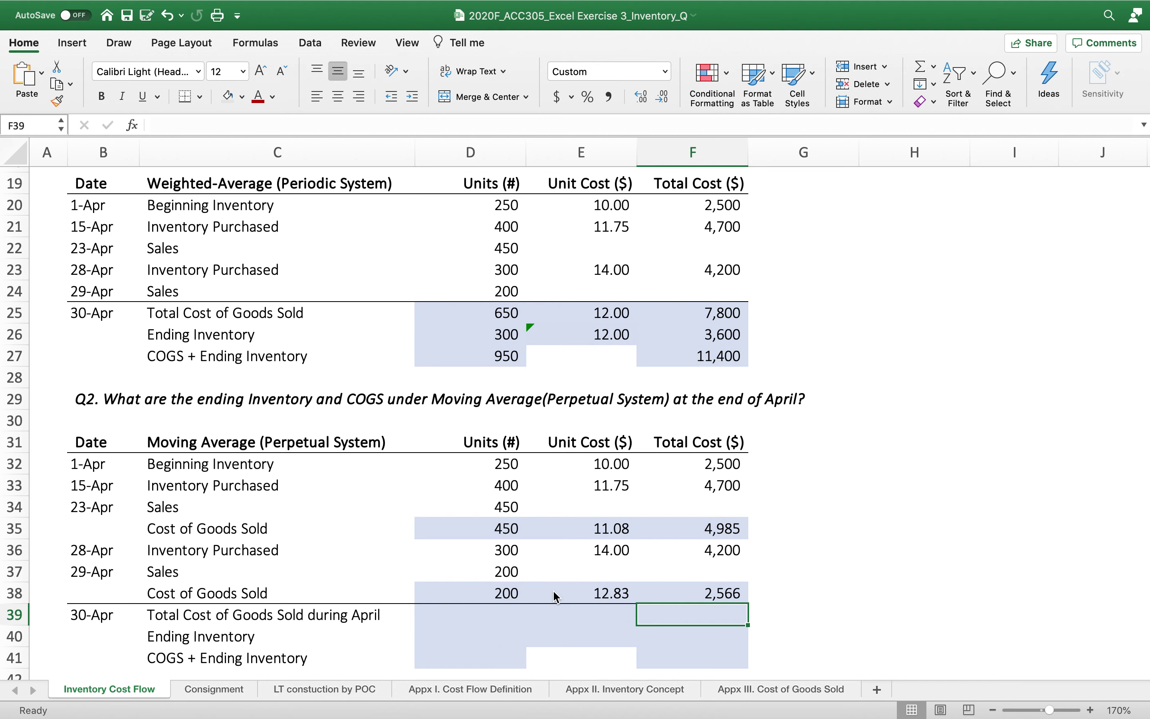
# Calculate the total units of Cost of Goods Sold during April in D39 with =D35+D38
pyautogui.click(487, 613)
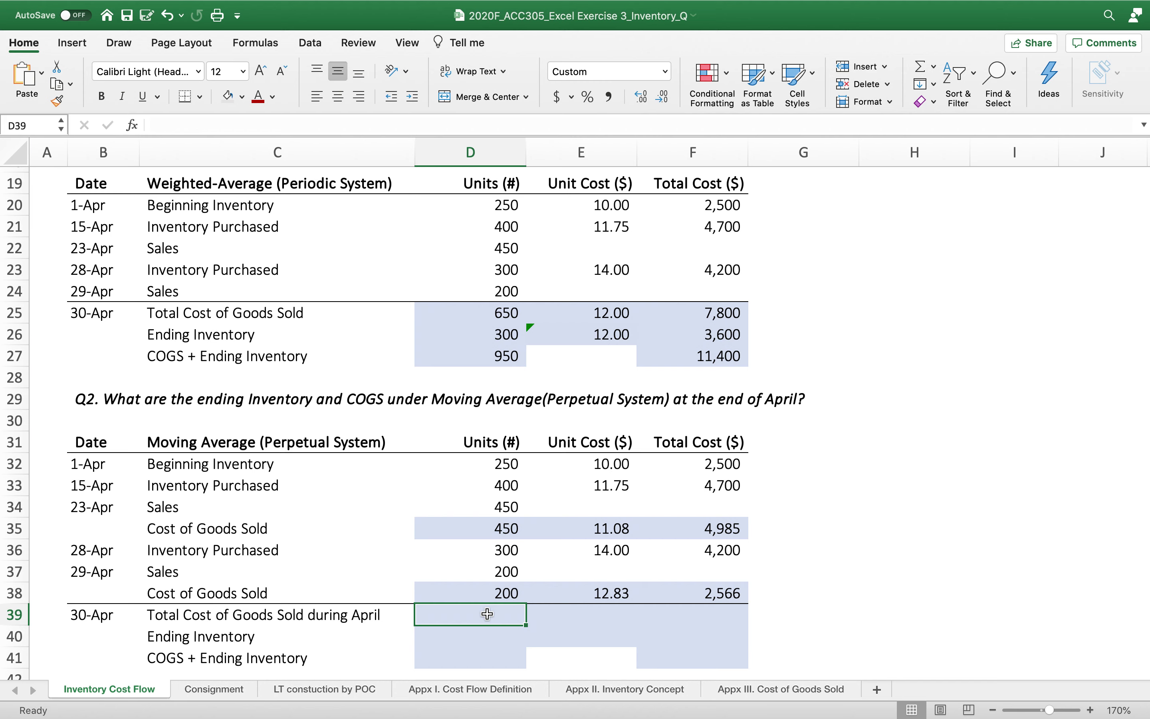
pyautogui.write('=')
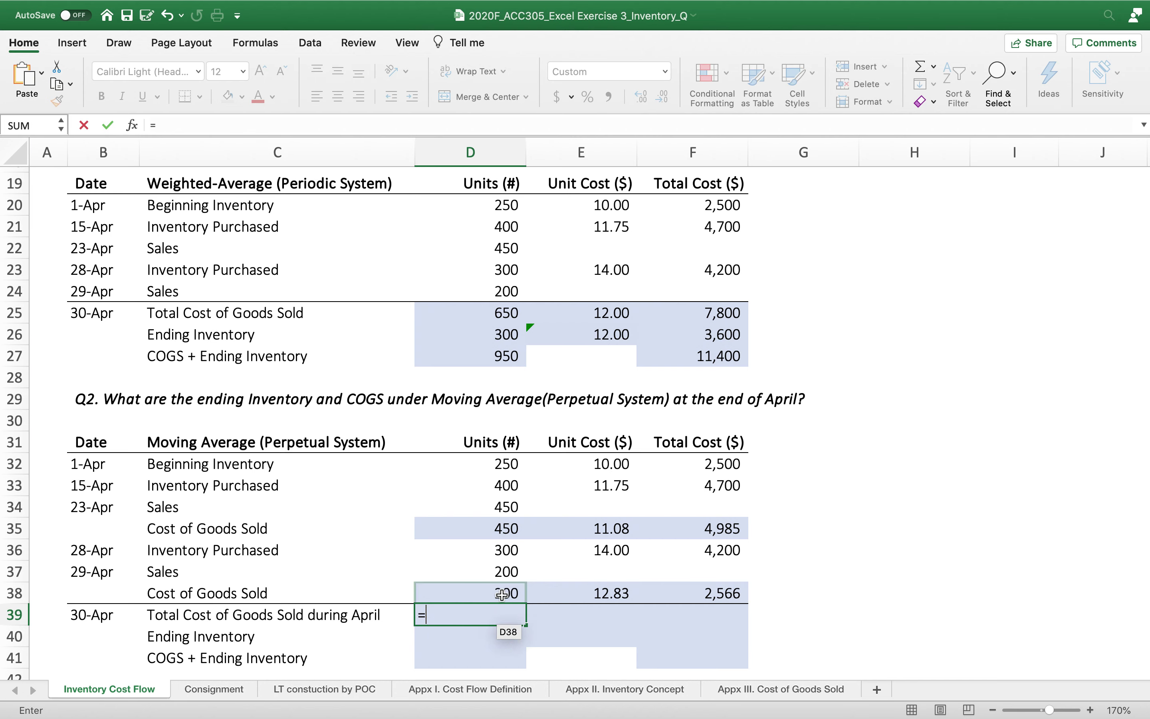
pyautogui.click(485, 523)
pyautogui.write('+')
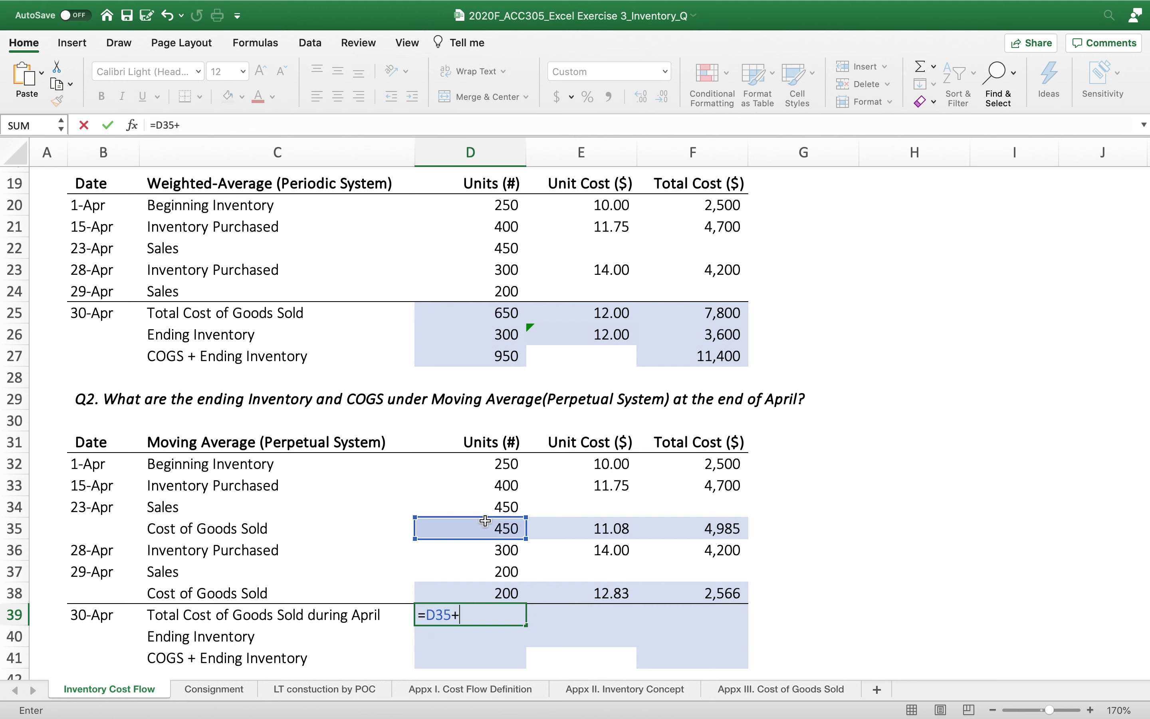
pyautogui.click(457, 592)
pyautogui.press('Return')
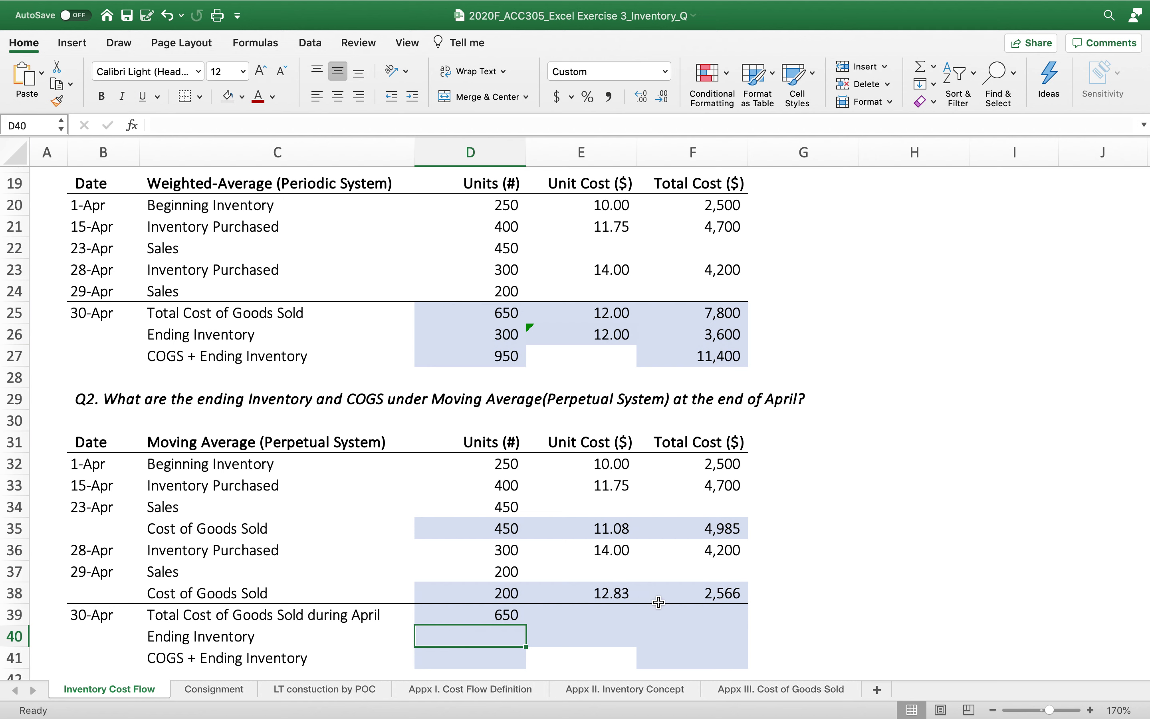
# Calculate the total cost of Cost of Goods Sold during April in F39 with =F35+F38
pyautogui.click(705, 613)
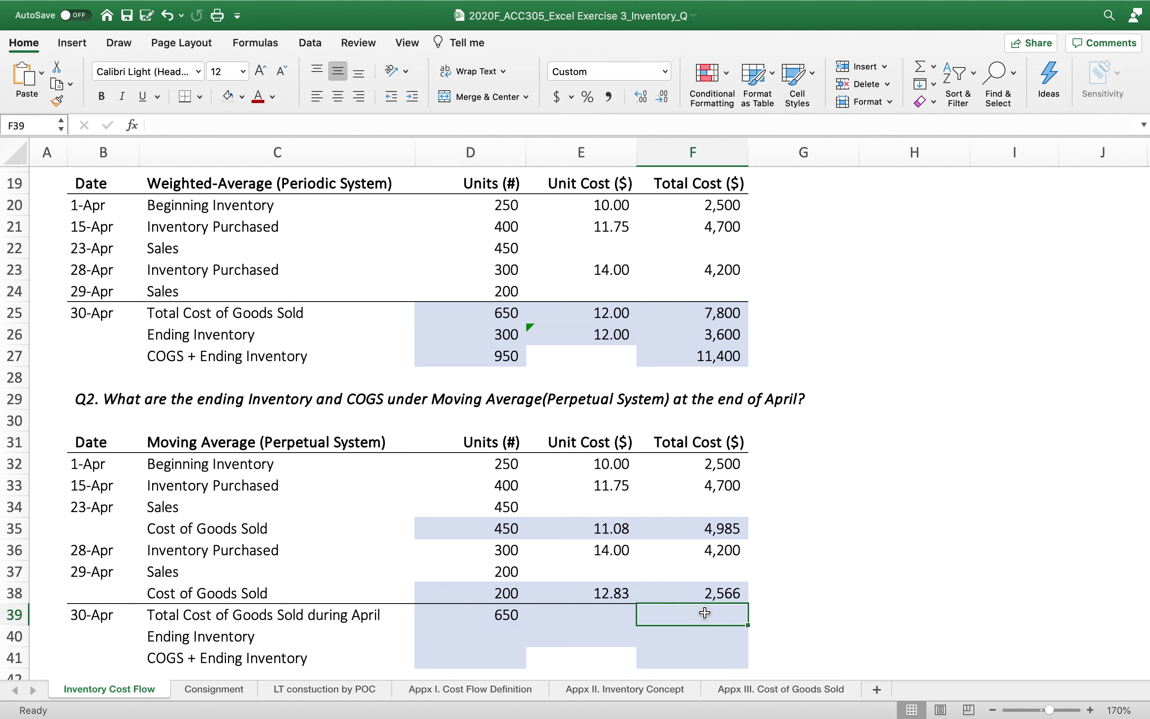
pyautogui.write('=')
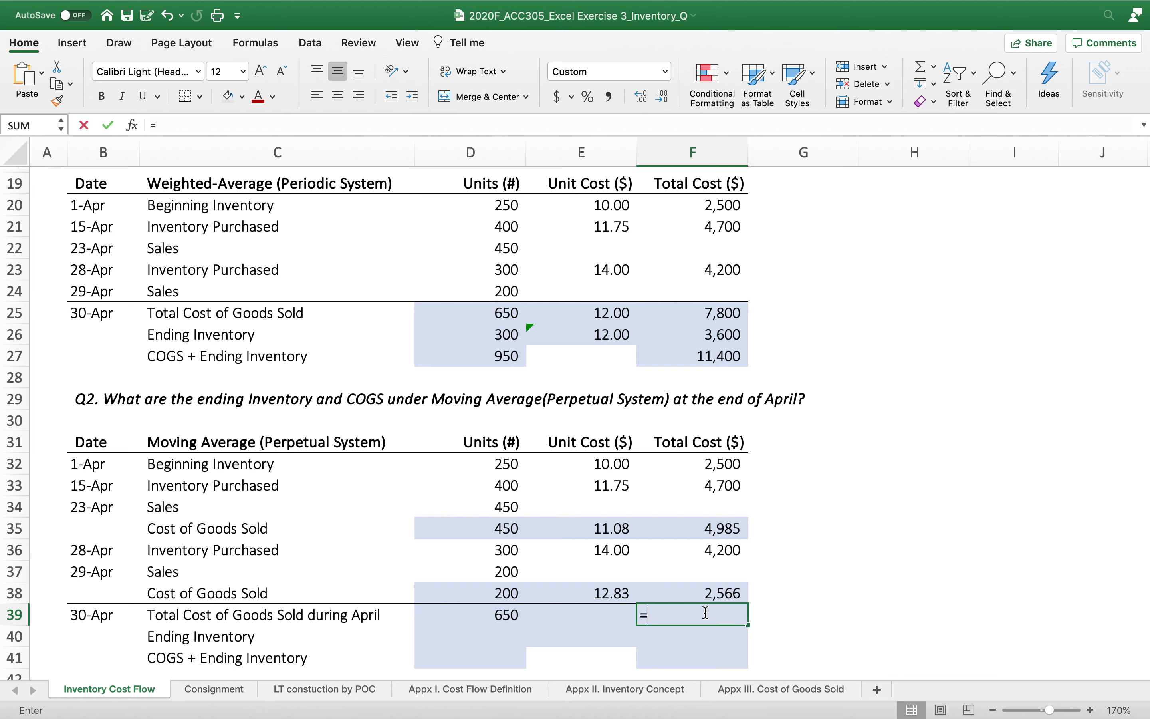
pyautogui.click(680, 529)
pyautogui.write('+')
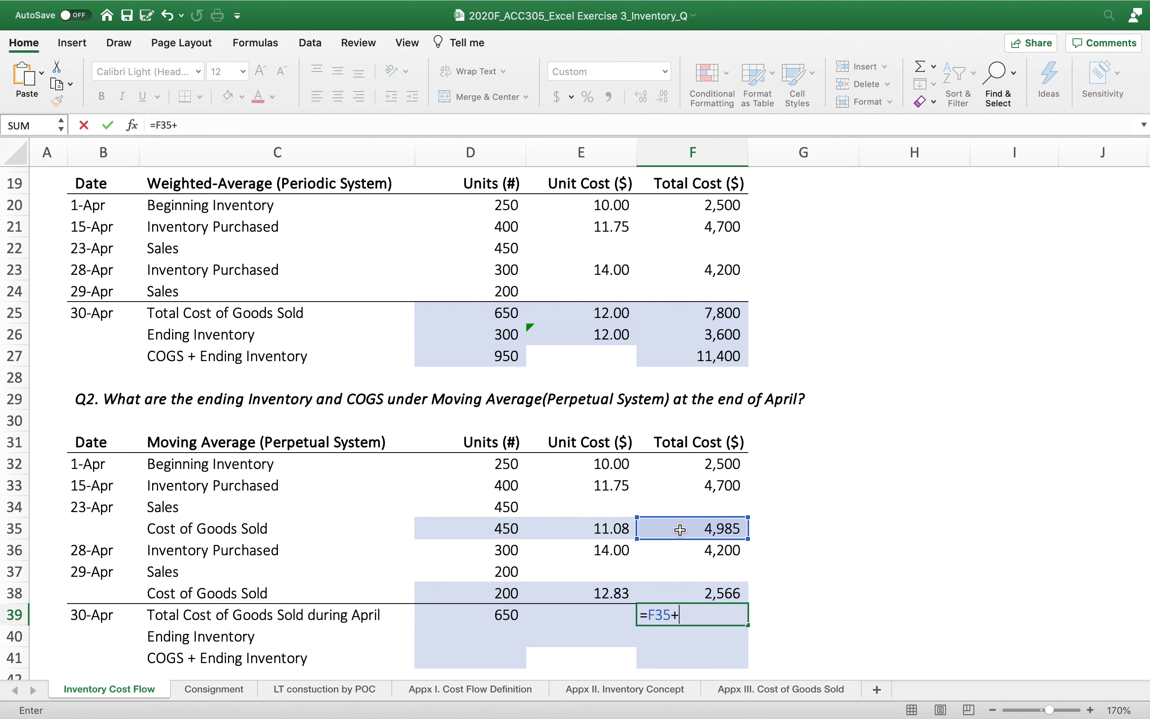
pyautogui.click(677, 593)
pyautogui.press('Return')
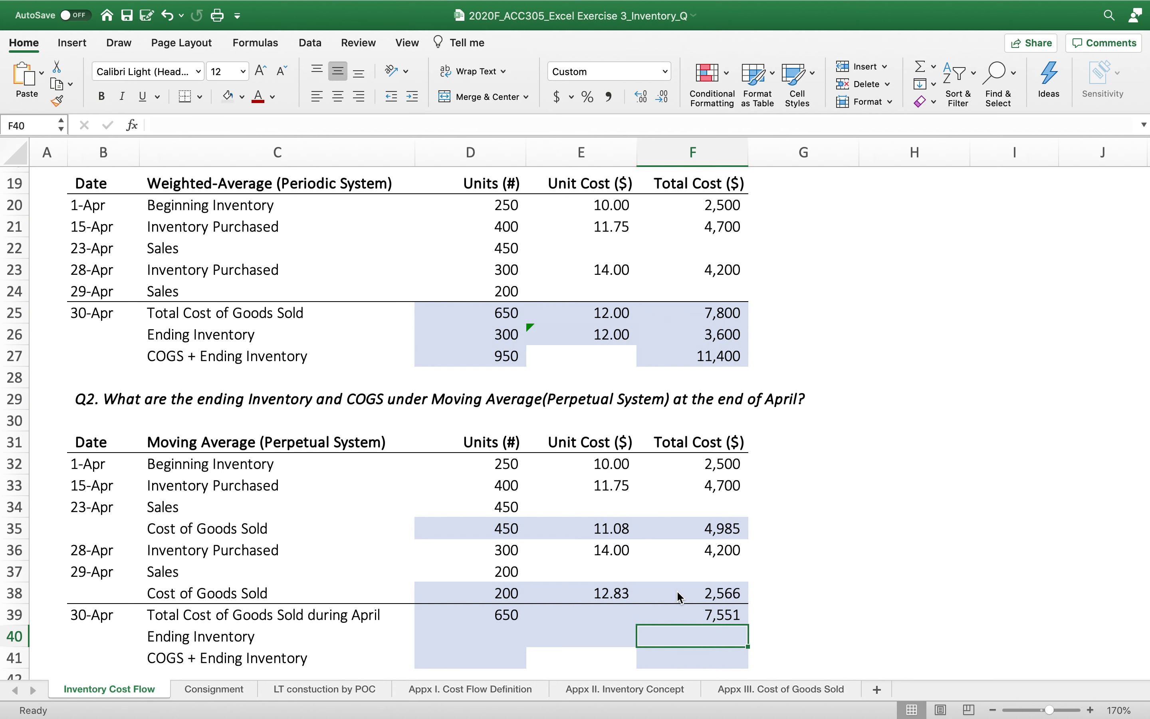
# Calculate the average unit cost of April's total Cost of Goods Sold in E39 with =F39/D39
pyautogui.click(726, 305)
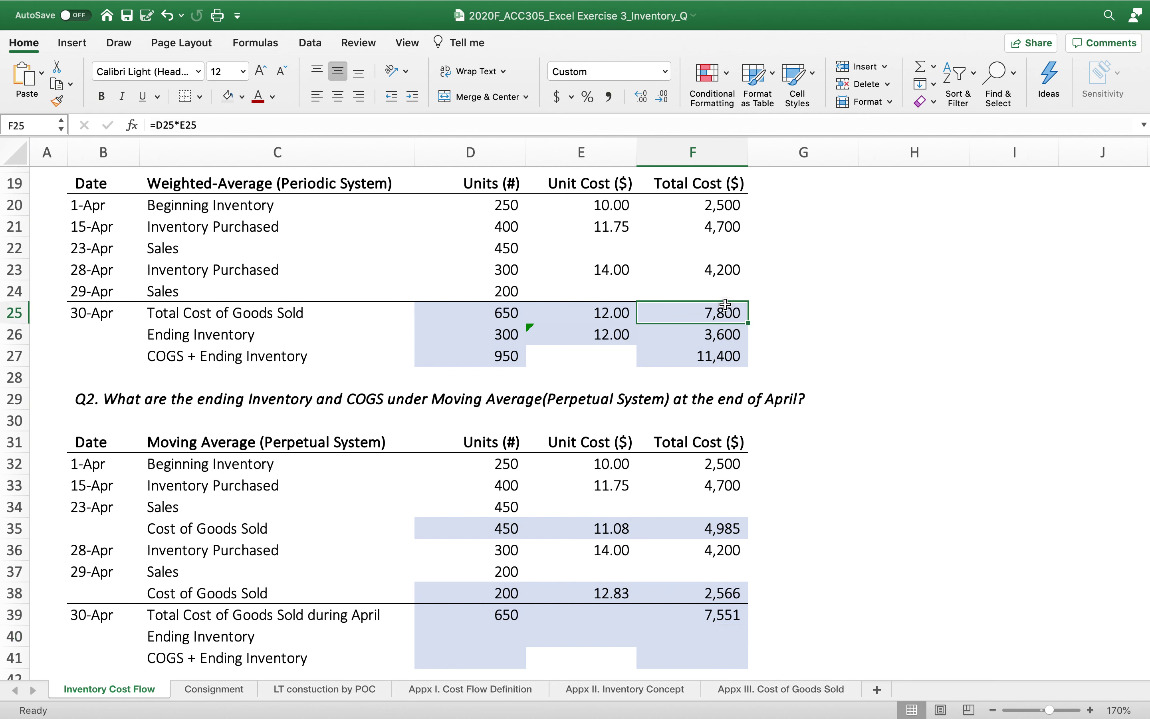
pyautogui.click(709, 615)
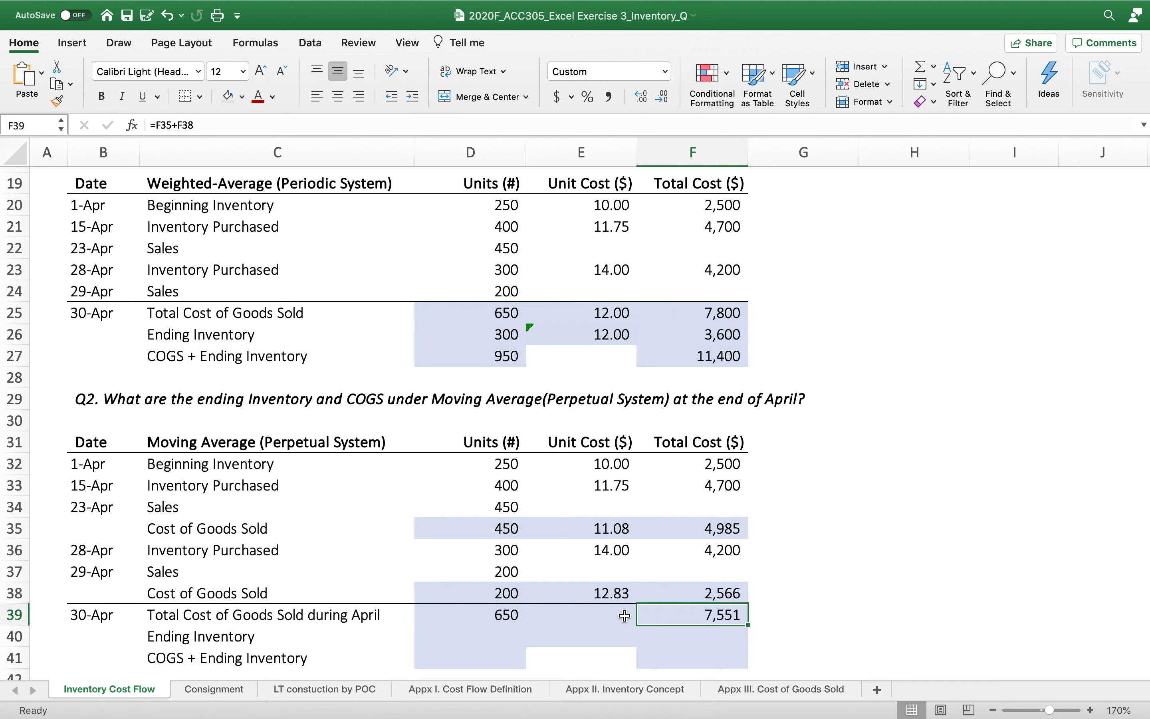
pyautogui.click(605, 612)
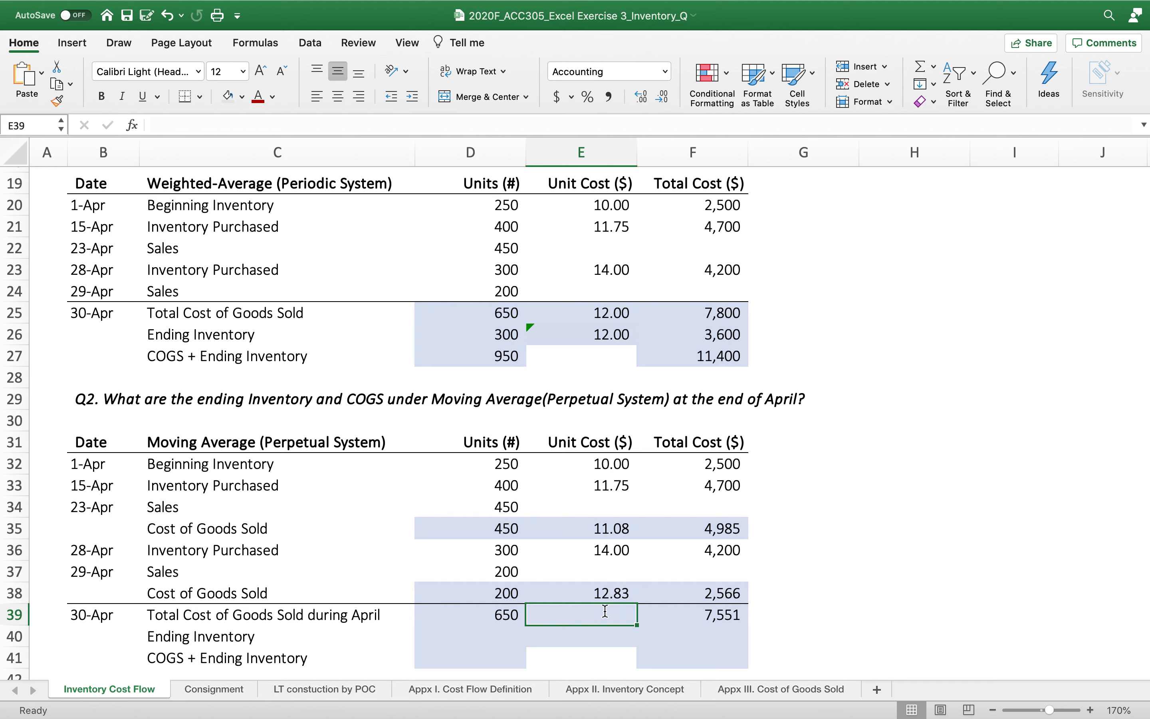
pyautogui.write('=')
pyautogui.click(684, 613)
pyautogui.write('/')
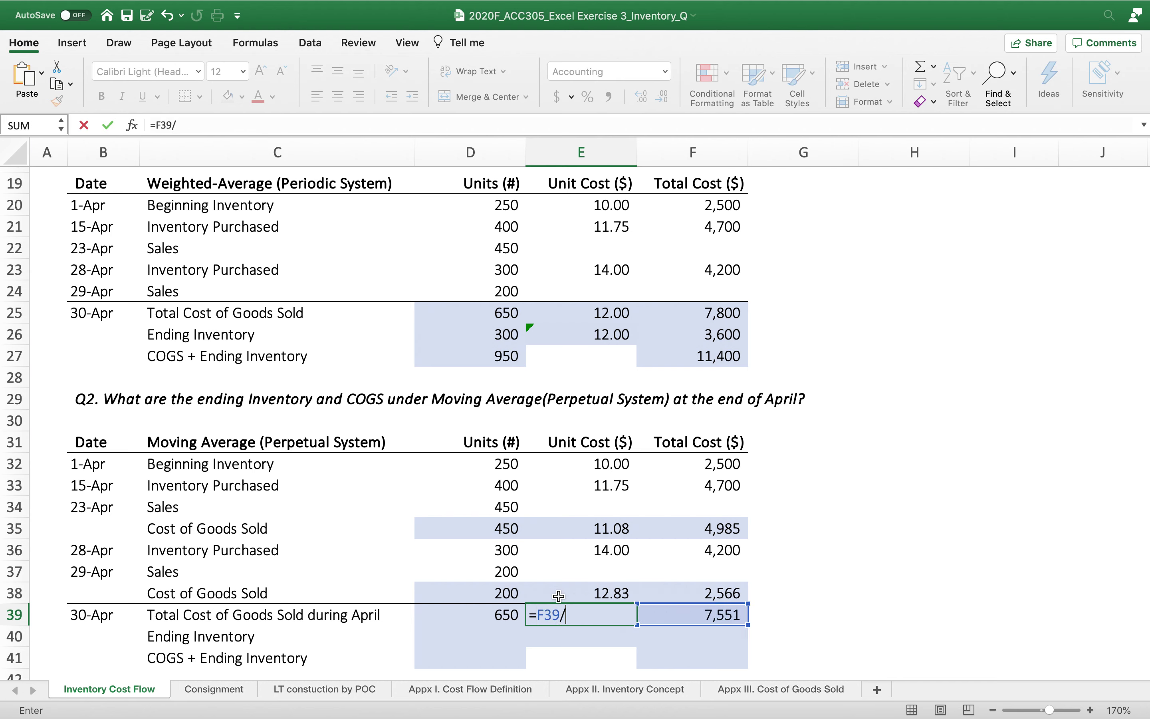
pyautogui.click(489, 616)
pyautogui.press('Return')
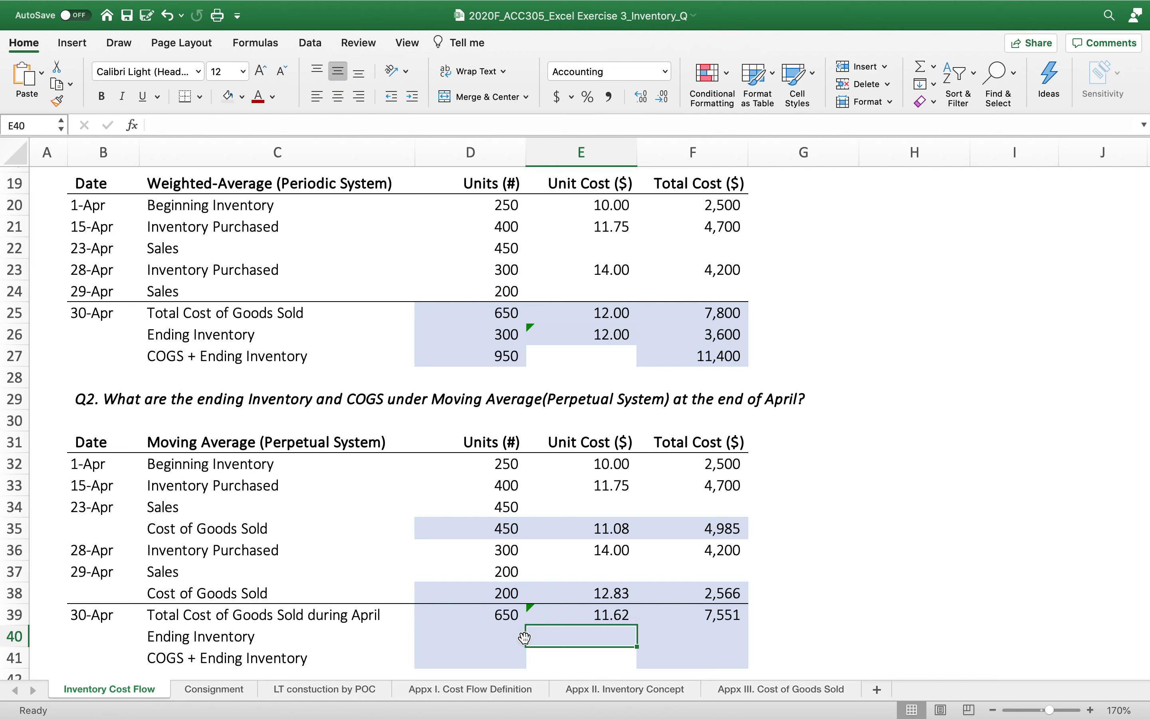
# Calculate the moving-average Ending Inventory units in D40 by subtracting COGS units from total inventory purchased with =D13-D39
pyautogui.click(492, 632)
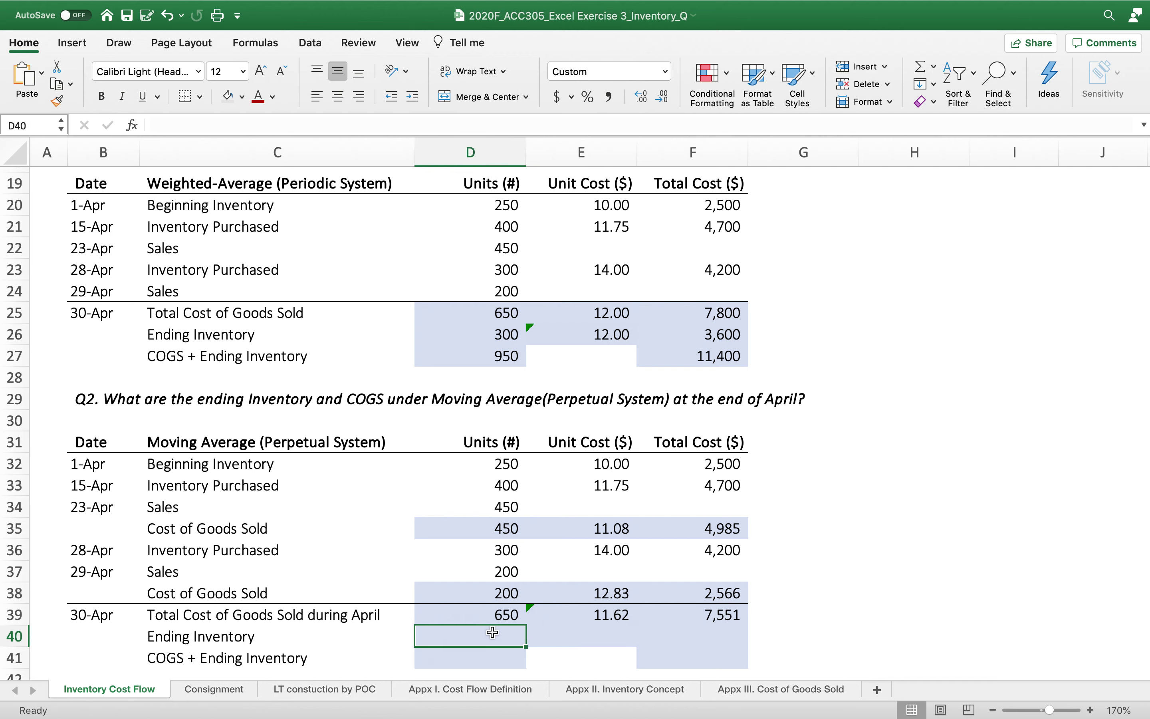
pyautogui.write('=')
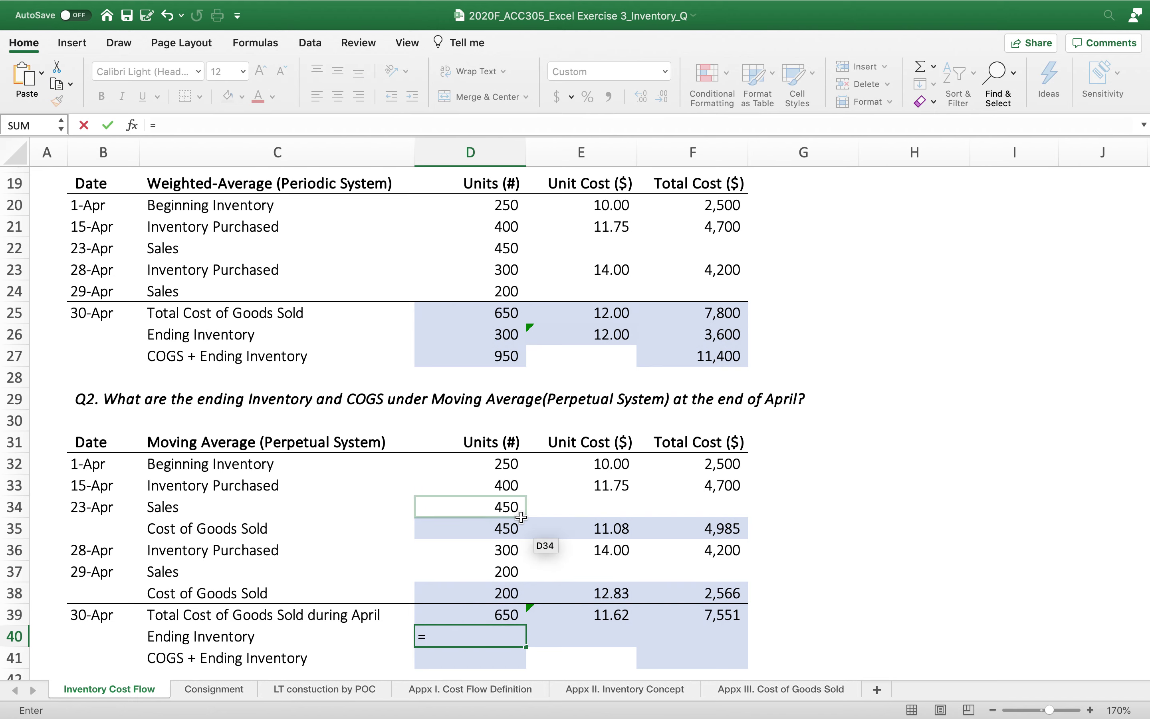
pyautogui.scroll(3, 522, 517)
pyautogui.scroll(6, 522, 517)
pyautogui.click(471, 329)
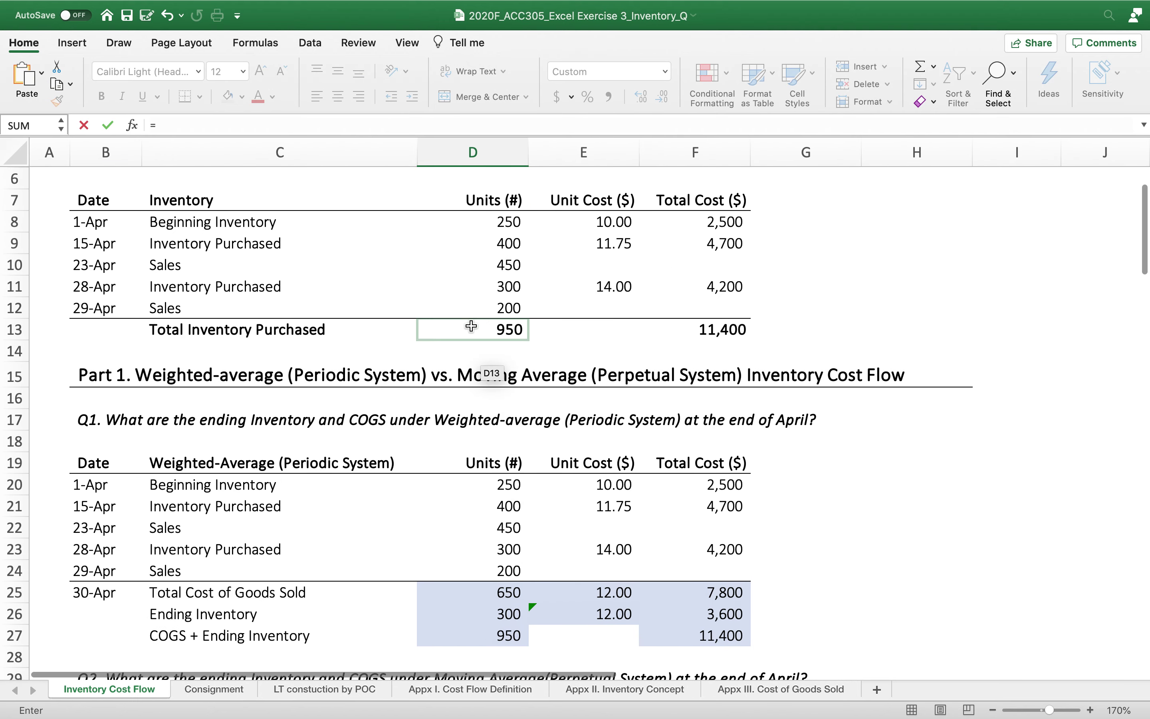
pyautogui.scroll(-10, 447, 441)
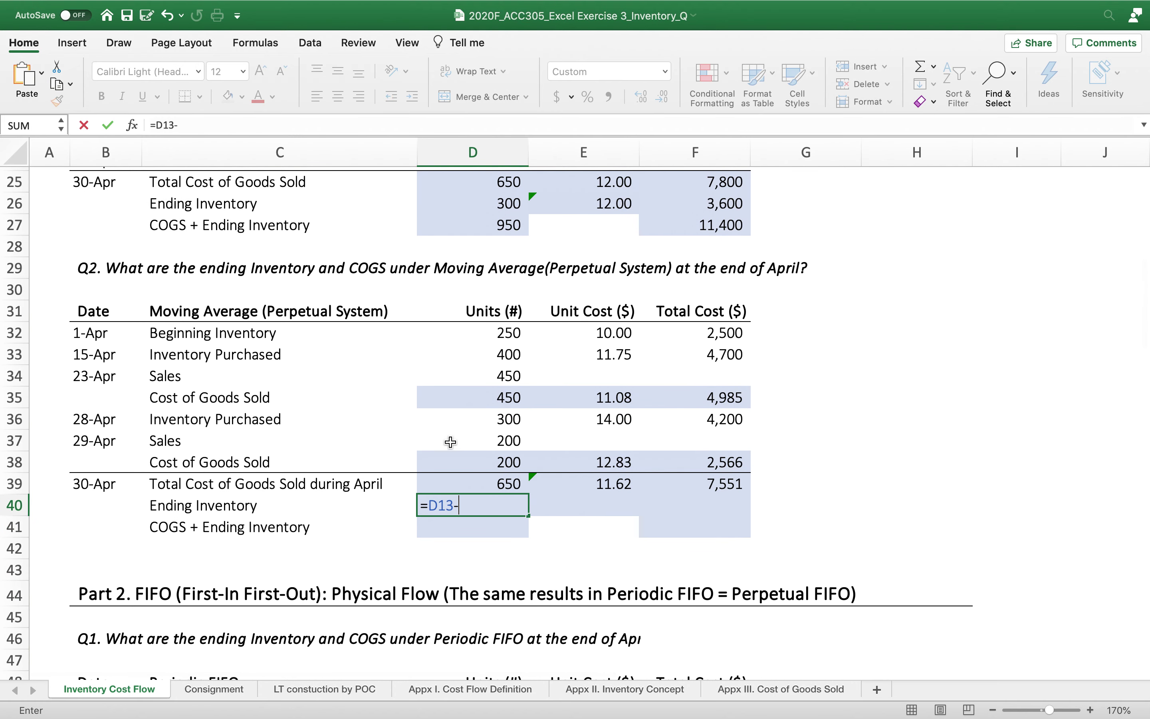
pyautogui.write('-')
pyautogui.click(473, 489)
pyautogui.press('Return')
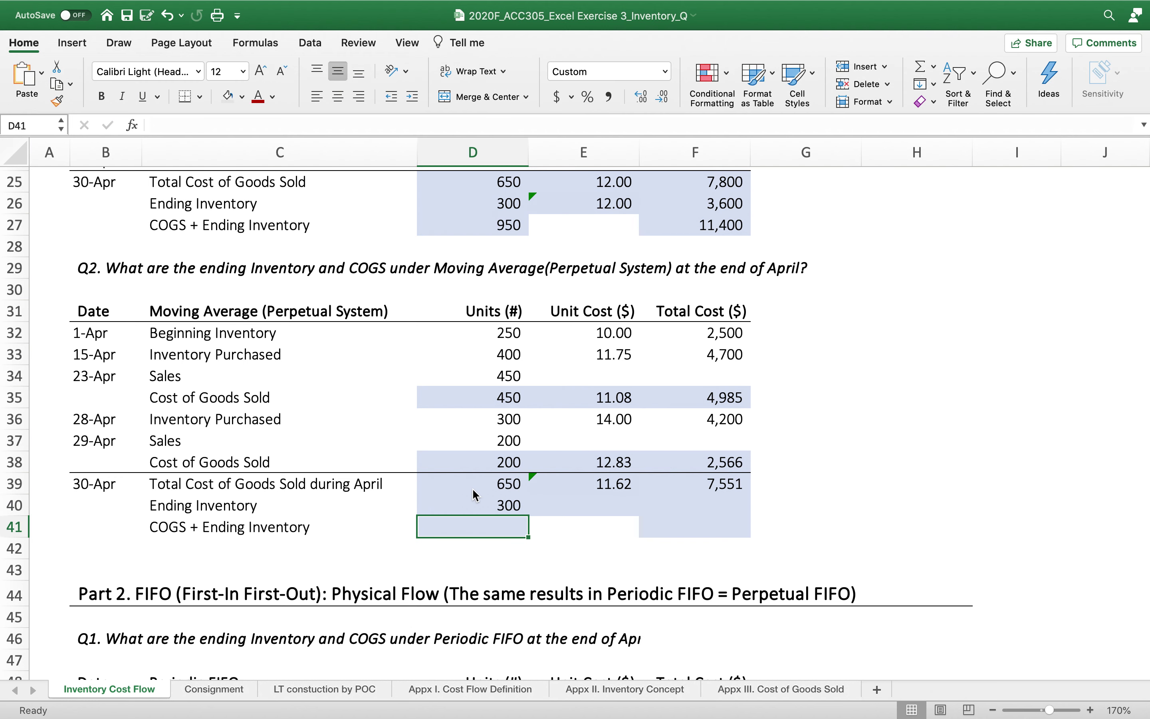
# Calculate the total cost of the moving-average Ending Inventory in F40 with =F13-F39
pyautogui.click(688, 505)
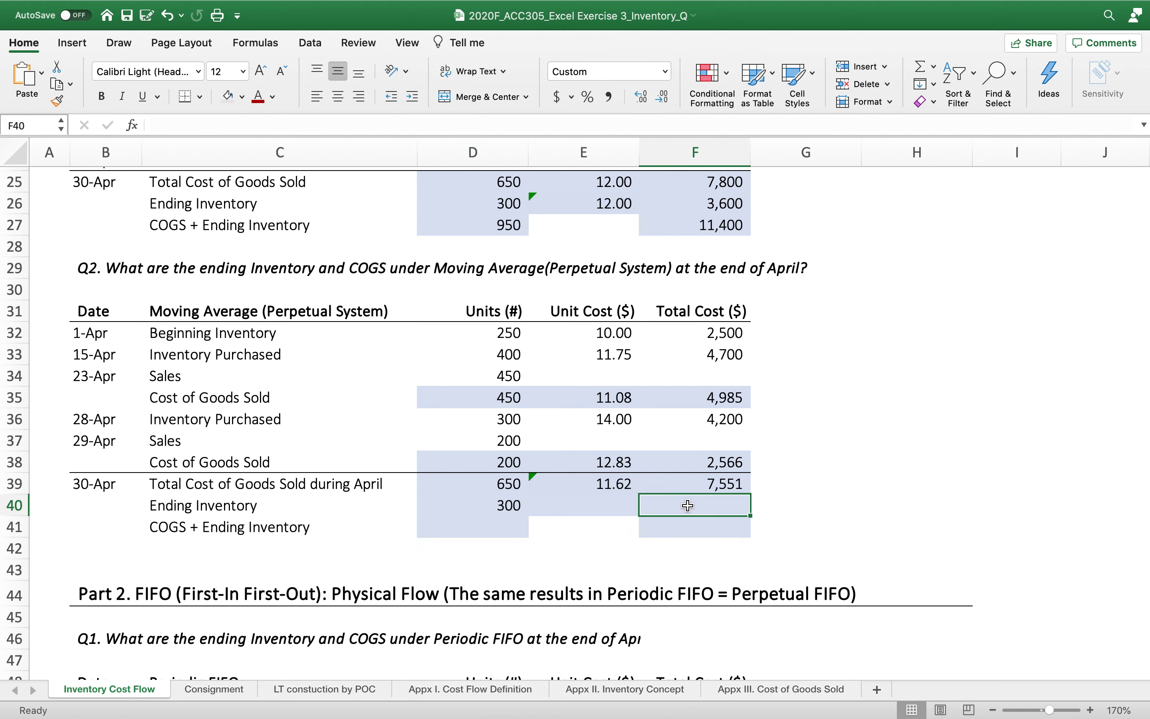
pyautogui.write('=')
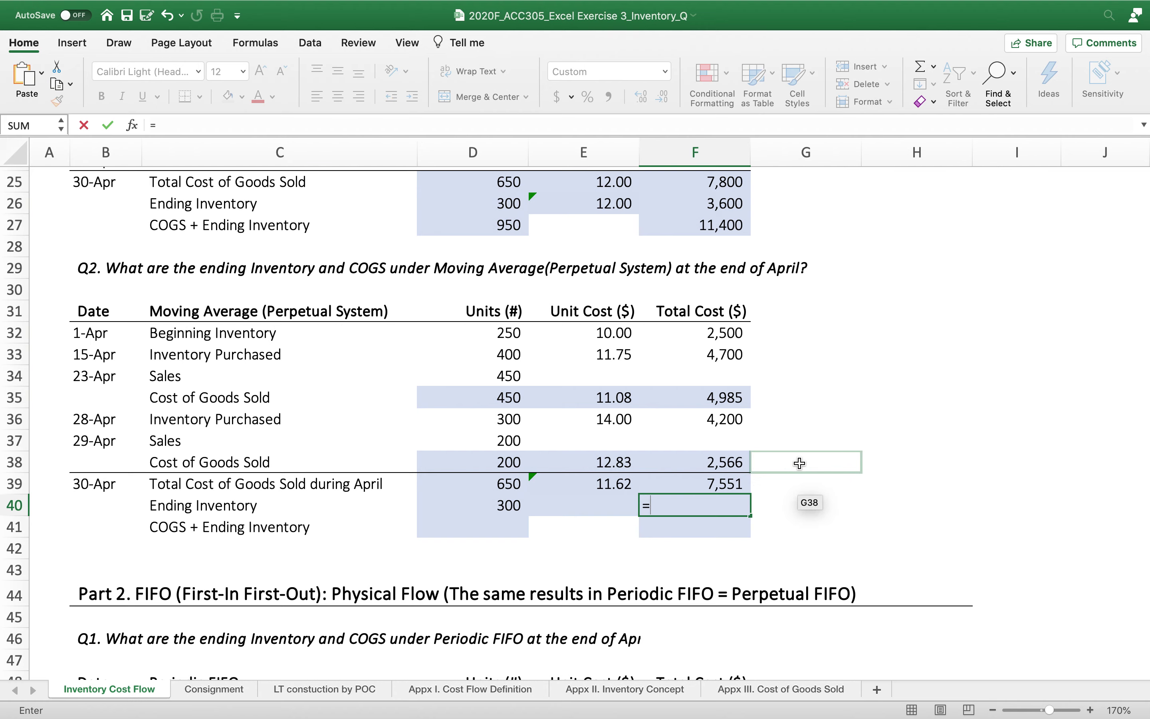
pyautogui.scroll(5, 799, 471)
pyautogui.click(720, 304)
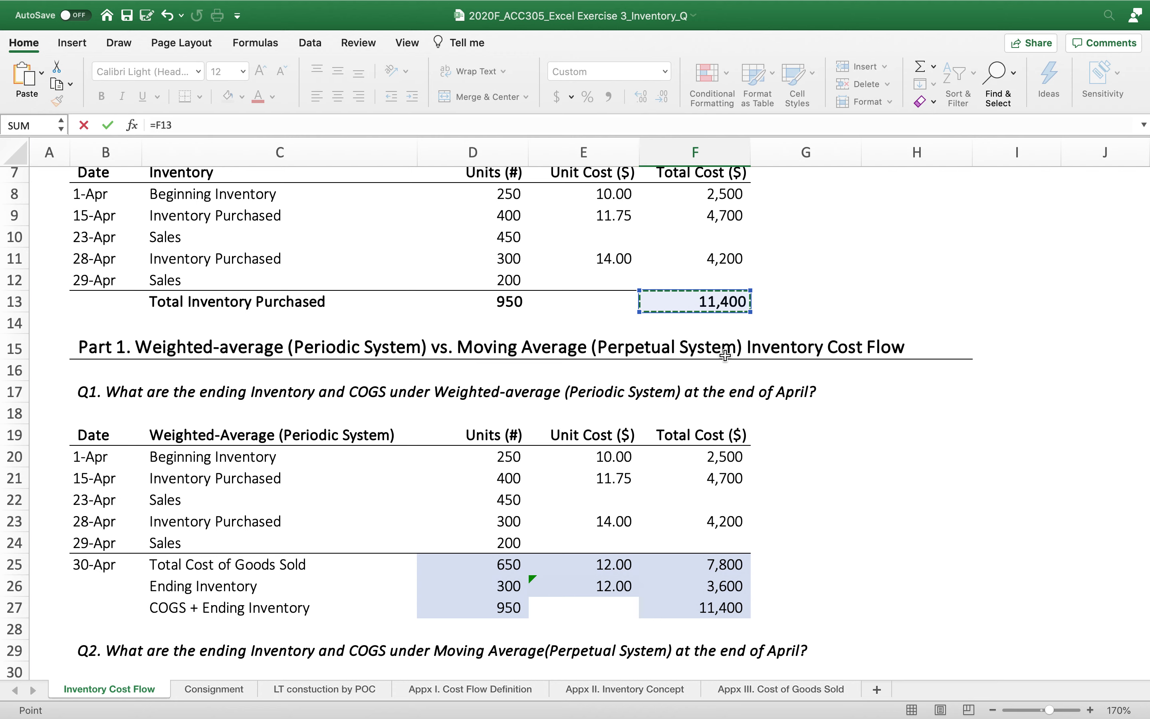
pyautogui.scroll(-10, 832, 417)
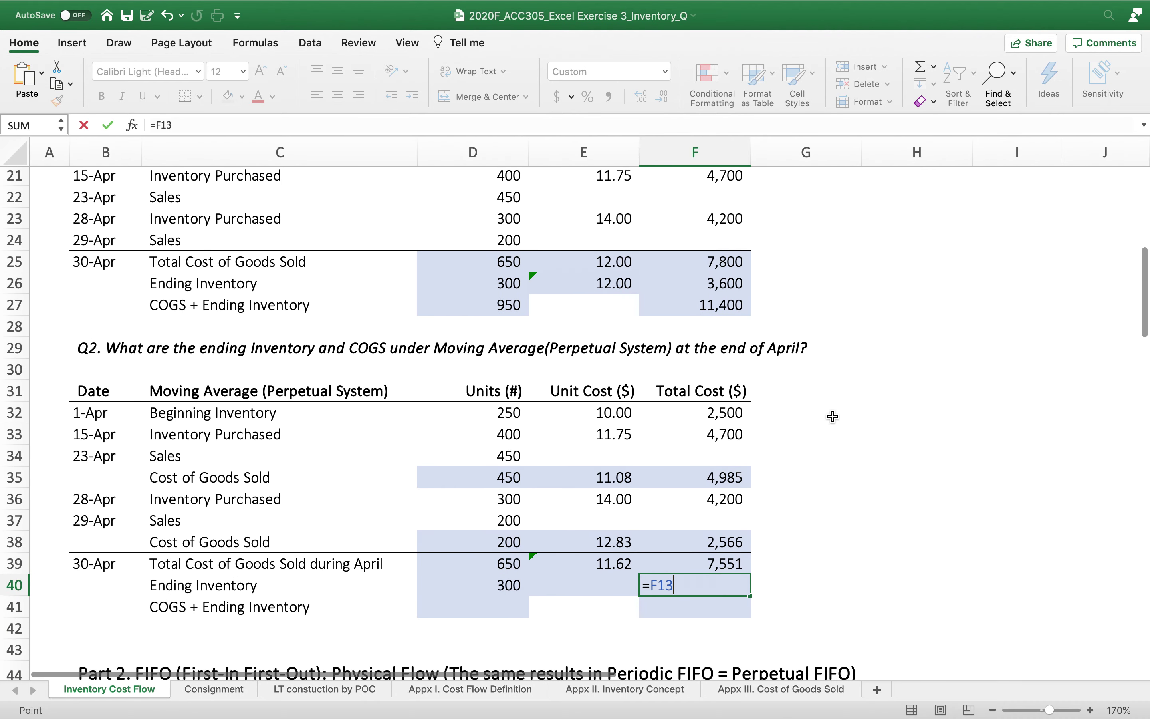
pyautogui.write('-')
pyautogui.click(691, 557)
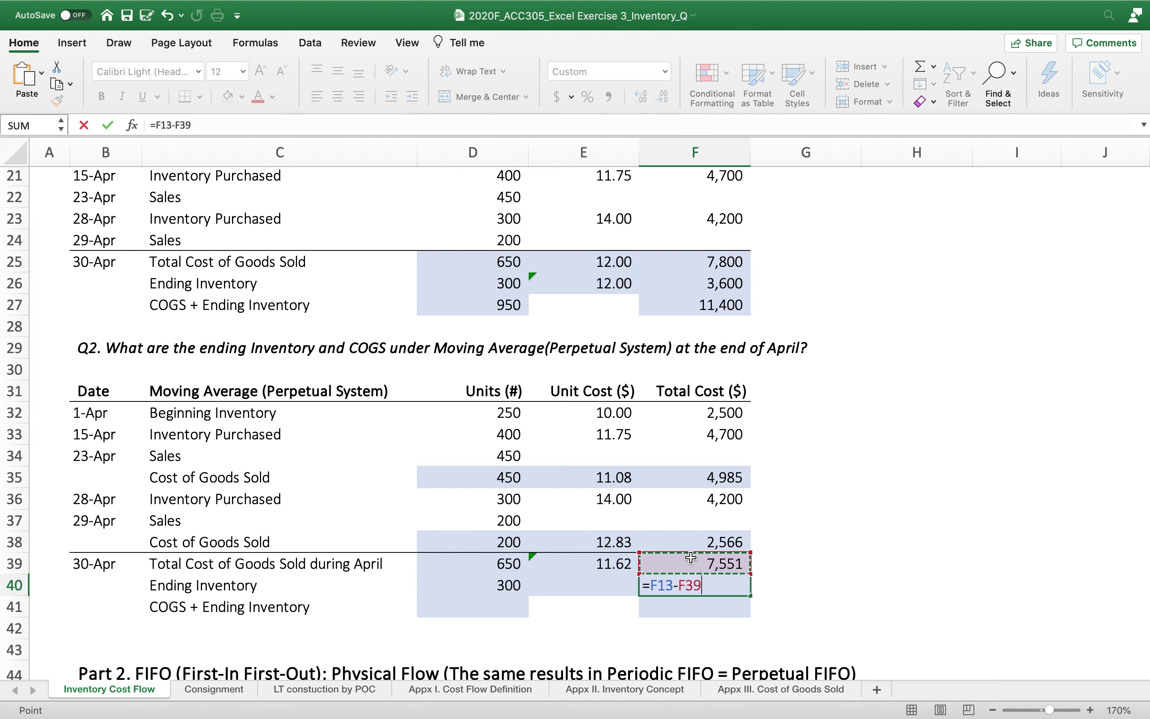
pyautogui.press('Return')
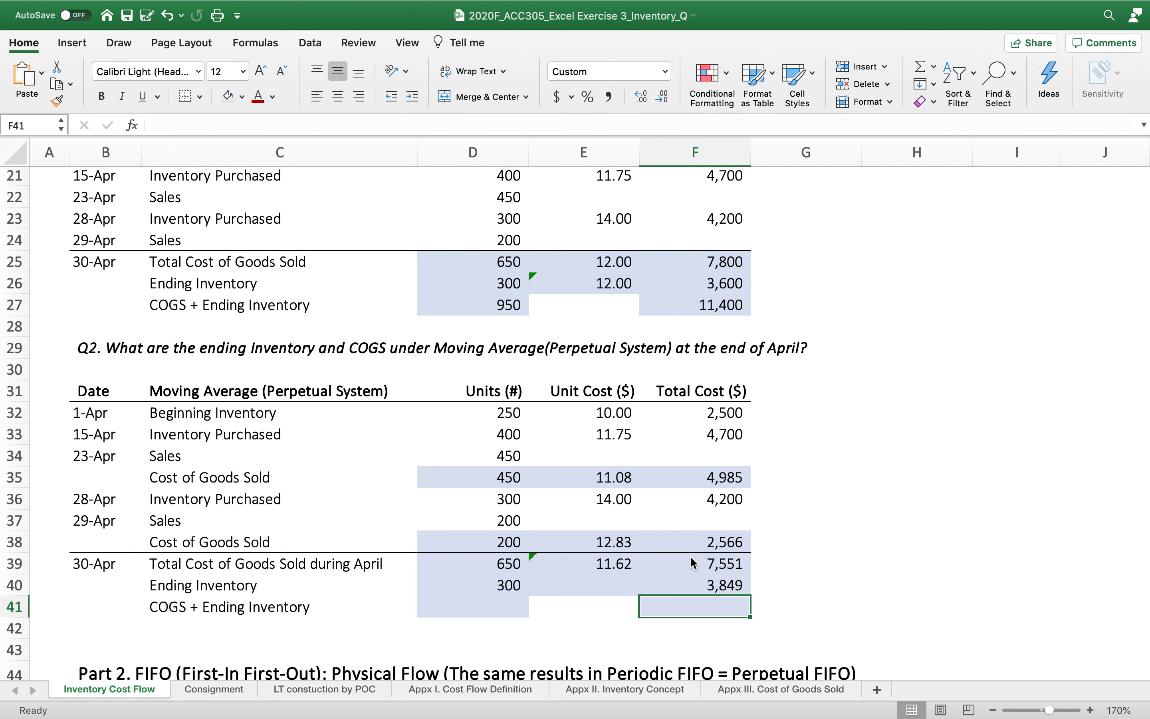
# Calculate the unit cost of the moving-average Ending Inventory in E40 with =F40/D40
pyautogui.click(605, 589)
pyautogui.write('=')
pyautogui.click(713, 589)
pyautogui.write('/')
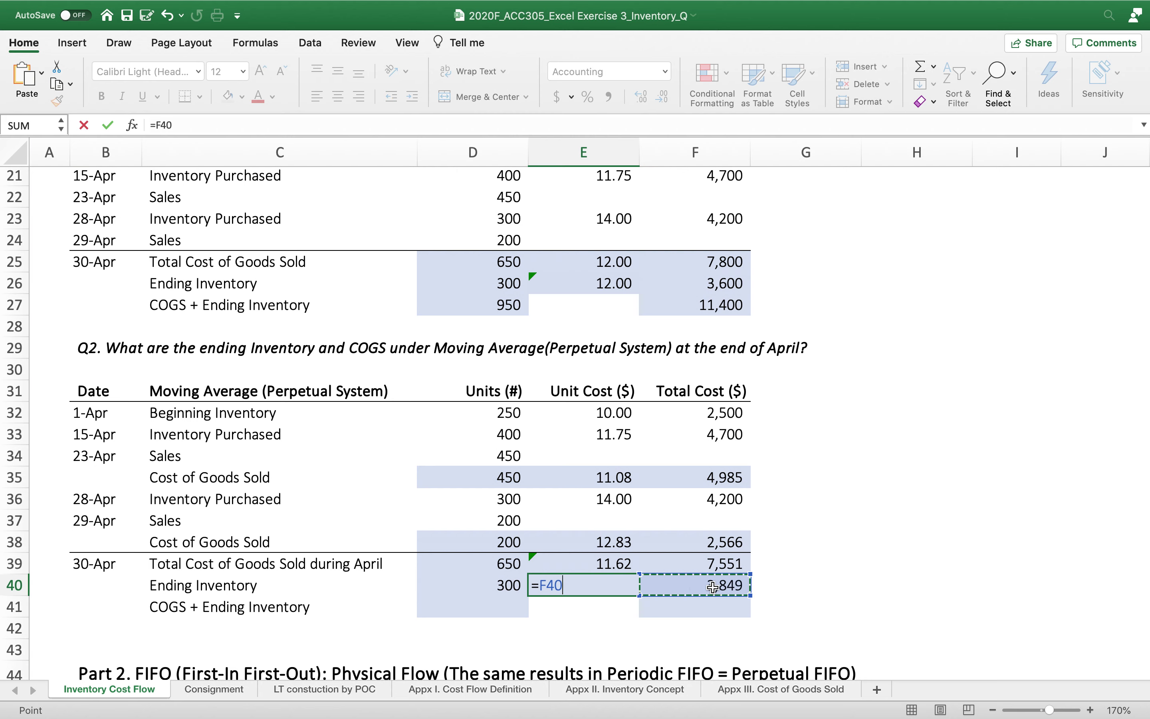
pyautogui.click(493, 581)
pyautogui.press('Return')
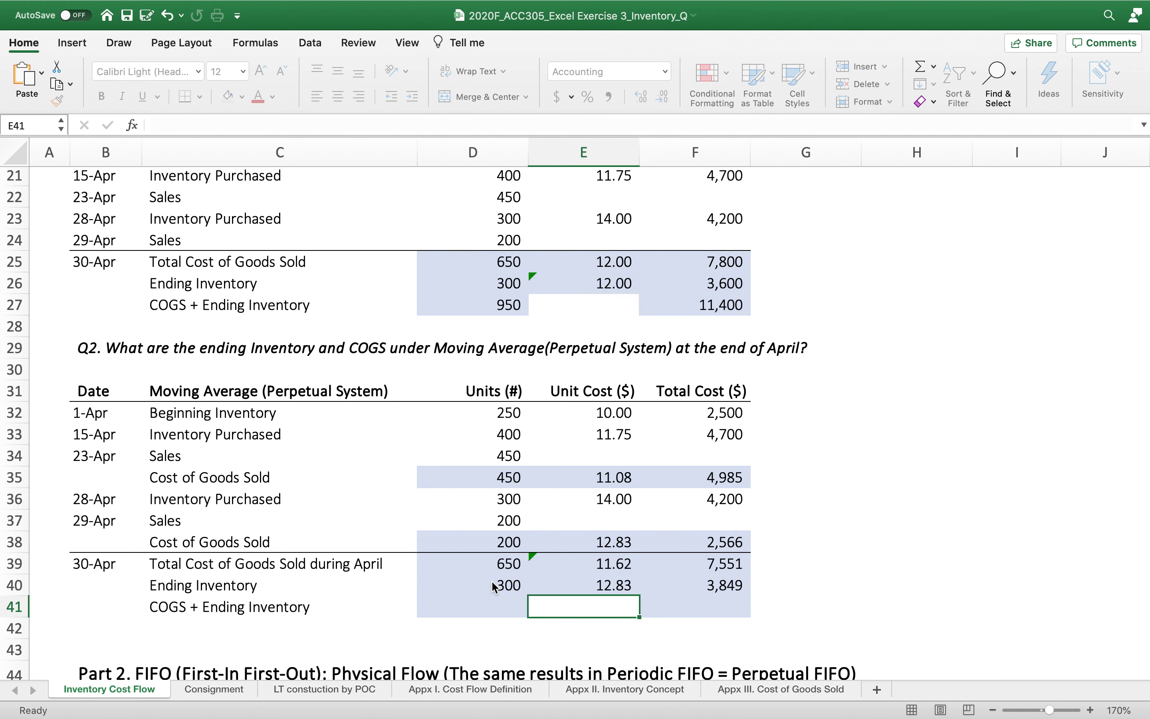
# Add the COGS and Ending Inventory units of the moving-average table in D41 with =D39+D40
pyautogui.click(488, 604)
pyautogui.write('=')
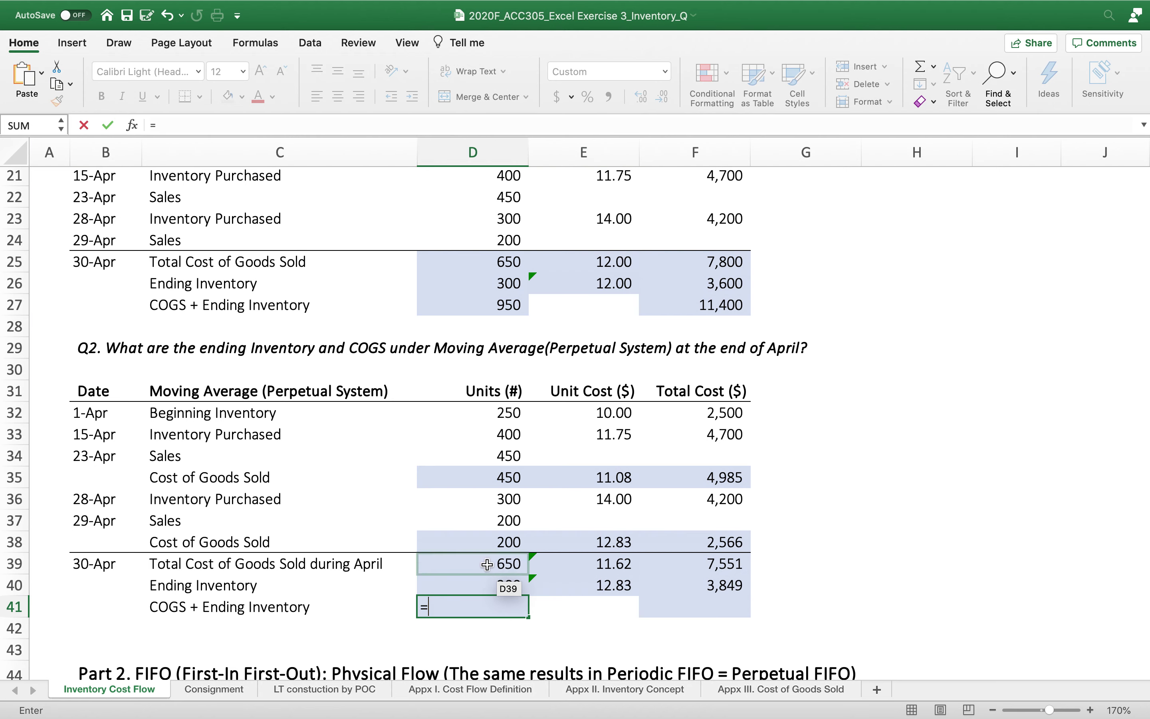
pyautogui.click(478, 568)
pyautogui.write('+')
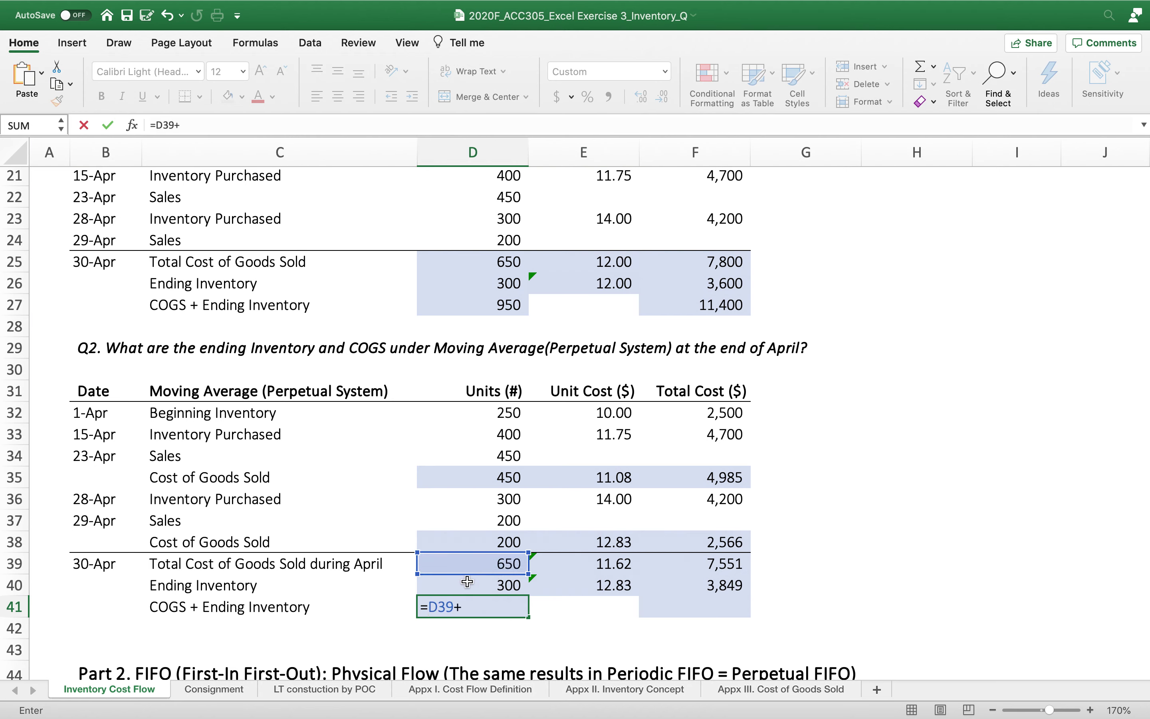
pyautogui.click(470, 586)
pyautogui.press('Return')
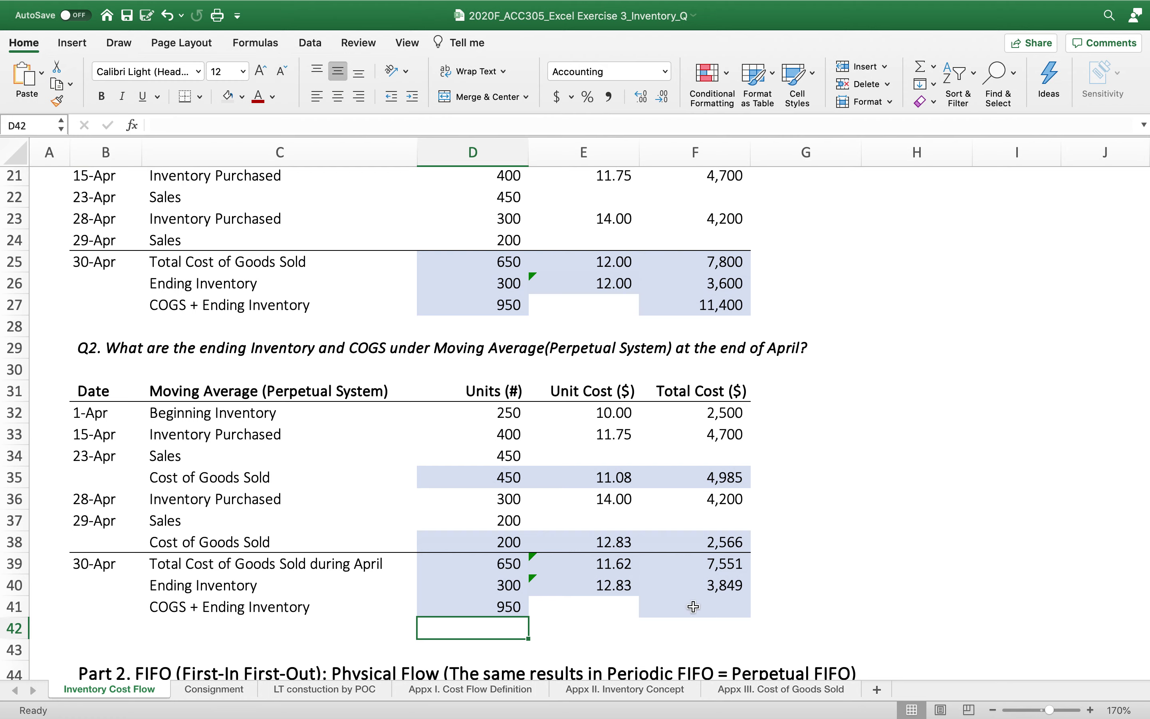
# Add the COGS and Ending Inventory total costs of the moving-average table in F41 with =F39+F40
pyautogui.click(720, 608)
pyautogui.write('=')
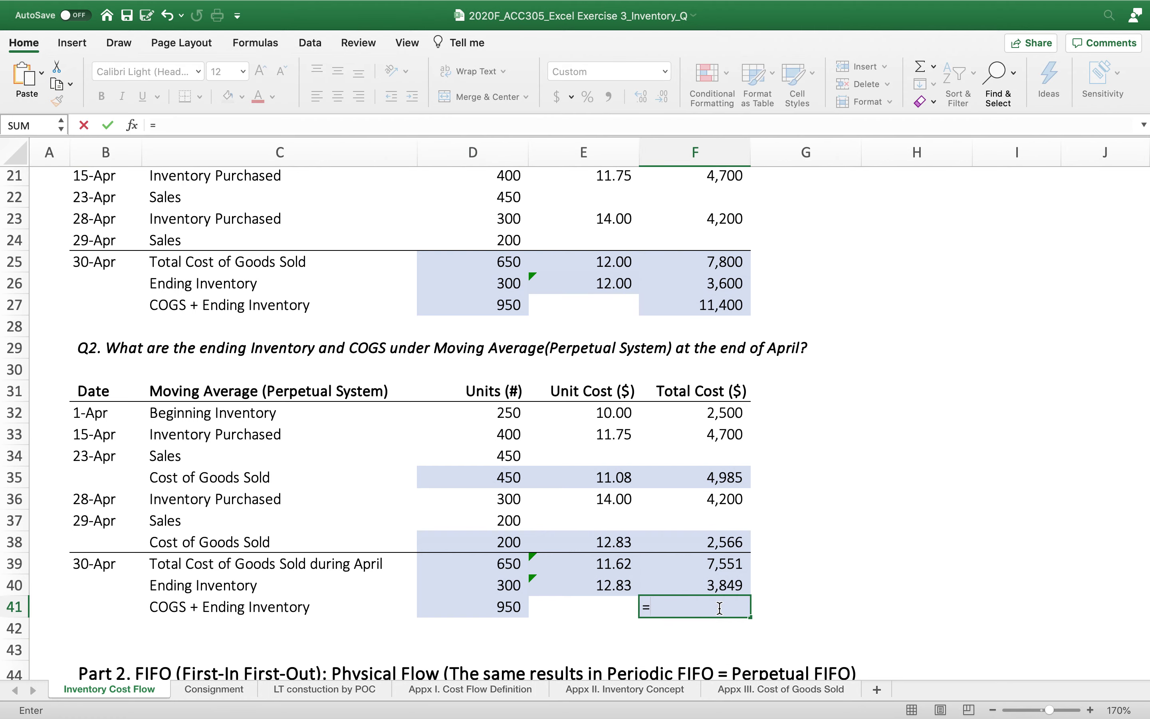
pyautogui.scroll(10, 784, 512)
pyautogui.scroll(-10, 785, 512)
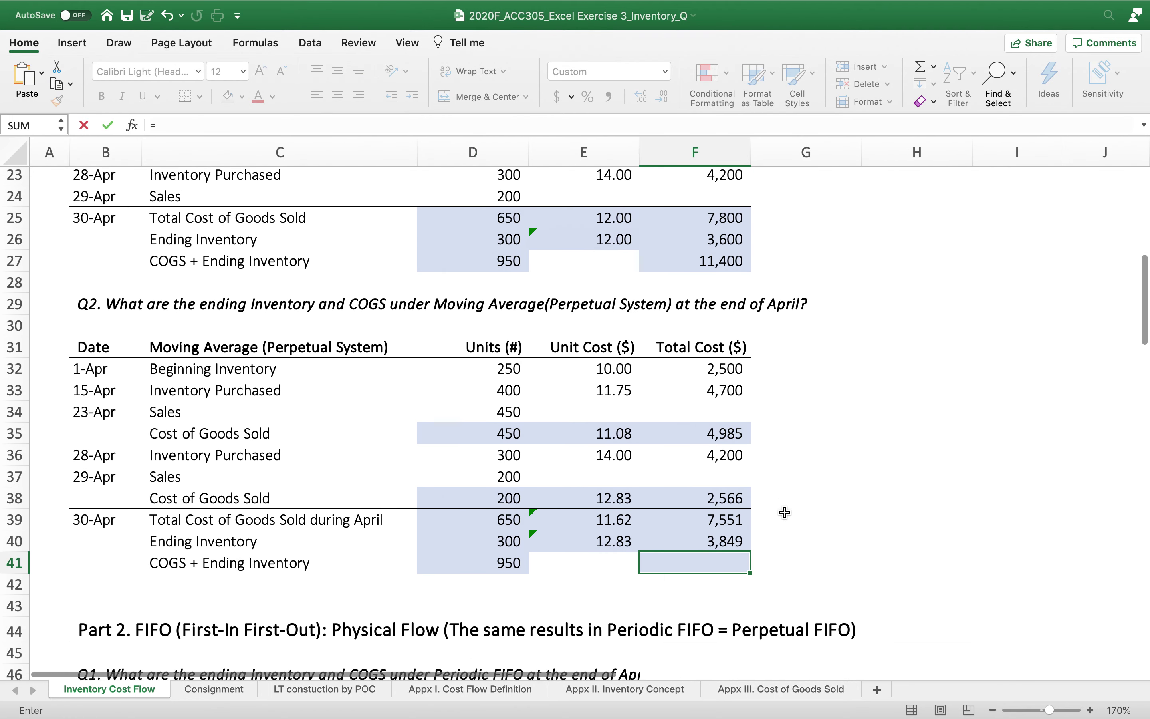
pyautogui.click(720, 512)
pyautogui.write('+')
pyautogui.click(707, 529)
pyautogui.press('Return')
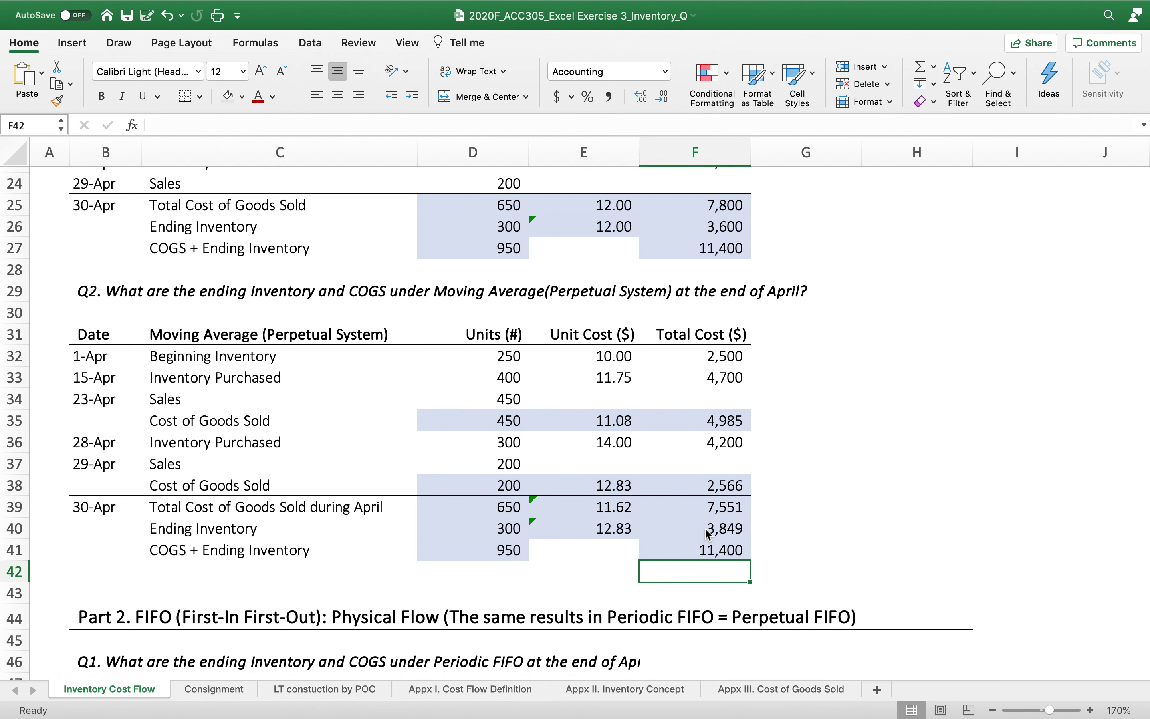
pyautogui.scroll(2, 837, 378)
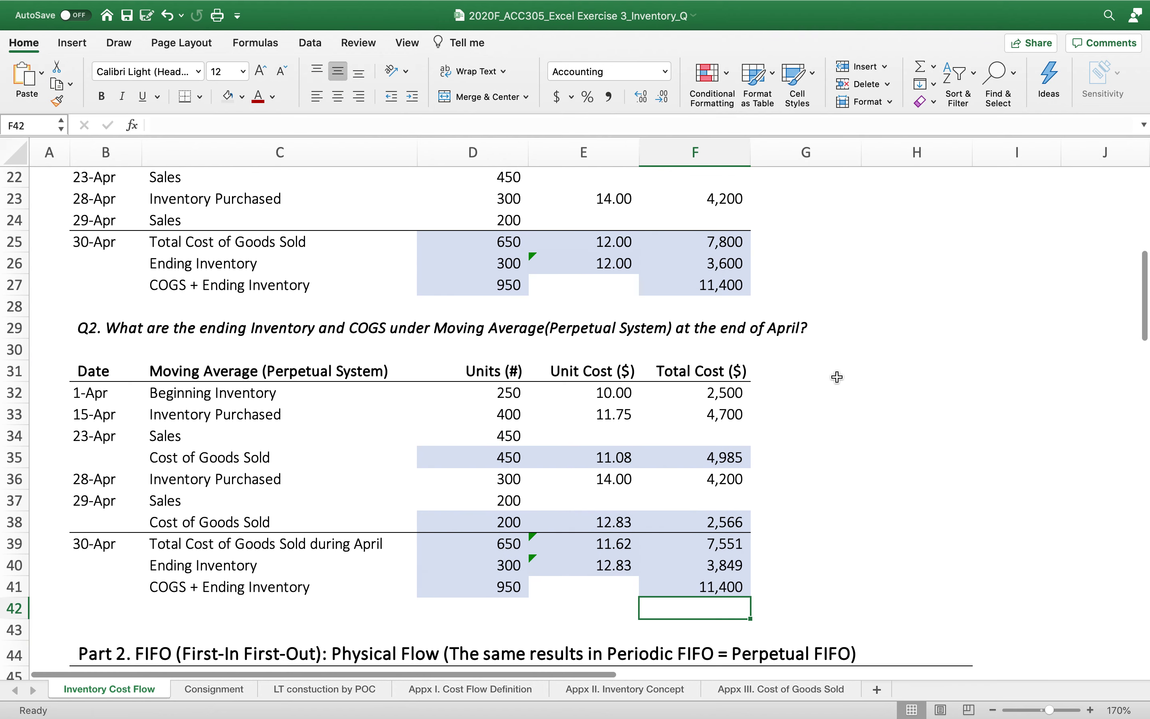
pyautogui.scroll(5, 772, 333)
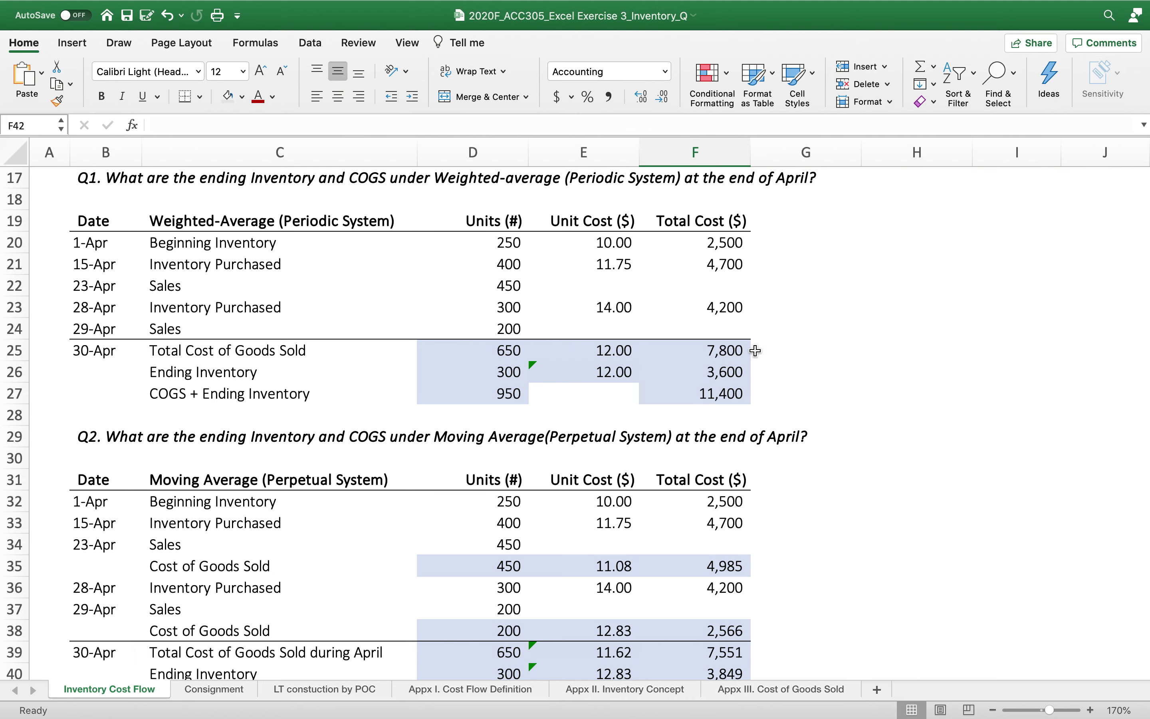
pyautogui.scroll(-2, 755, 368)
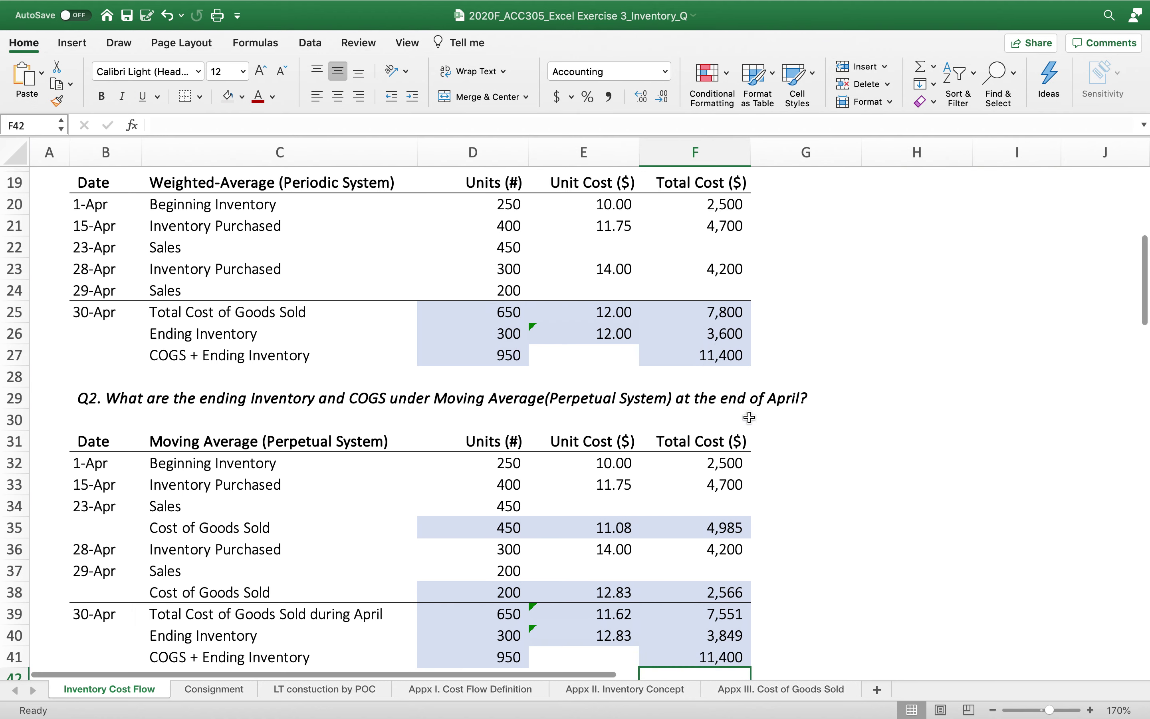
# Compare total COGS in F39 with F25 and examine the weighted-average unit cost formula in E25 against the purchase costs
pyautogui.click(748, 617)
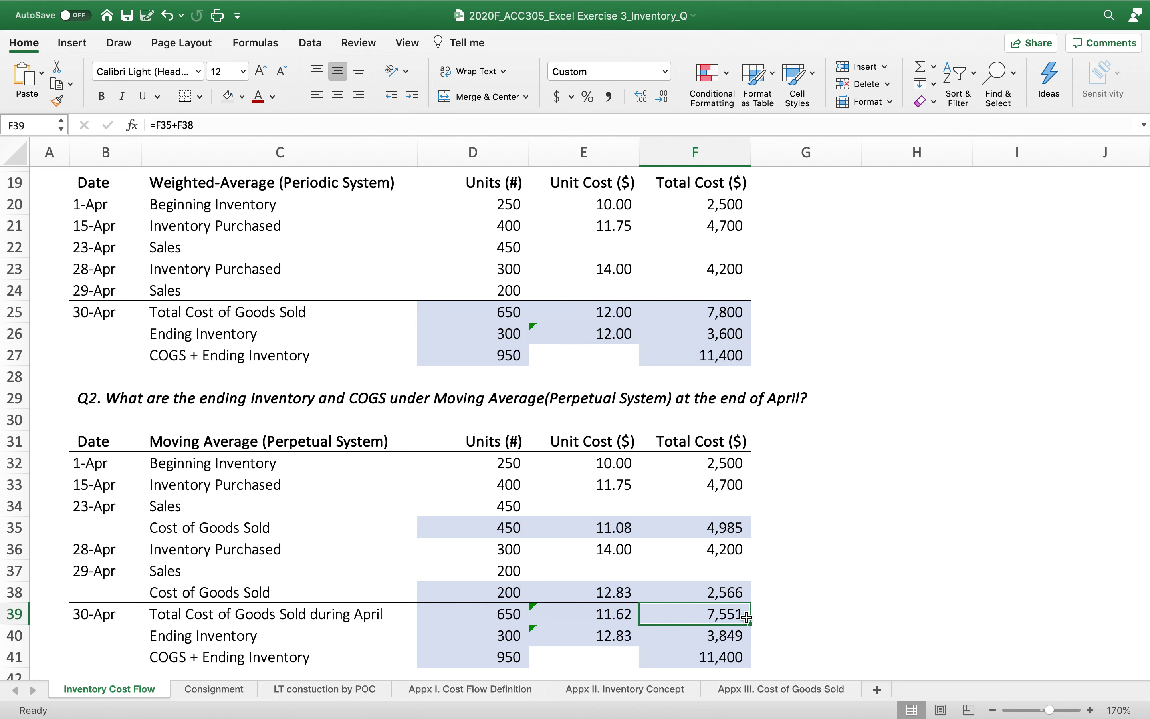
pyautogui.click(723, 312)
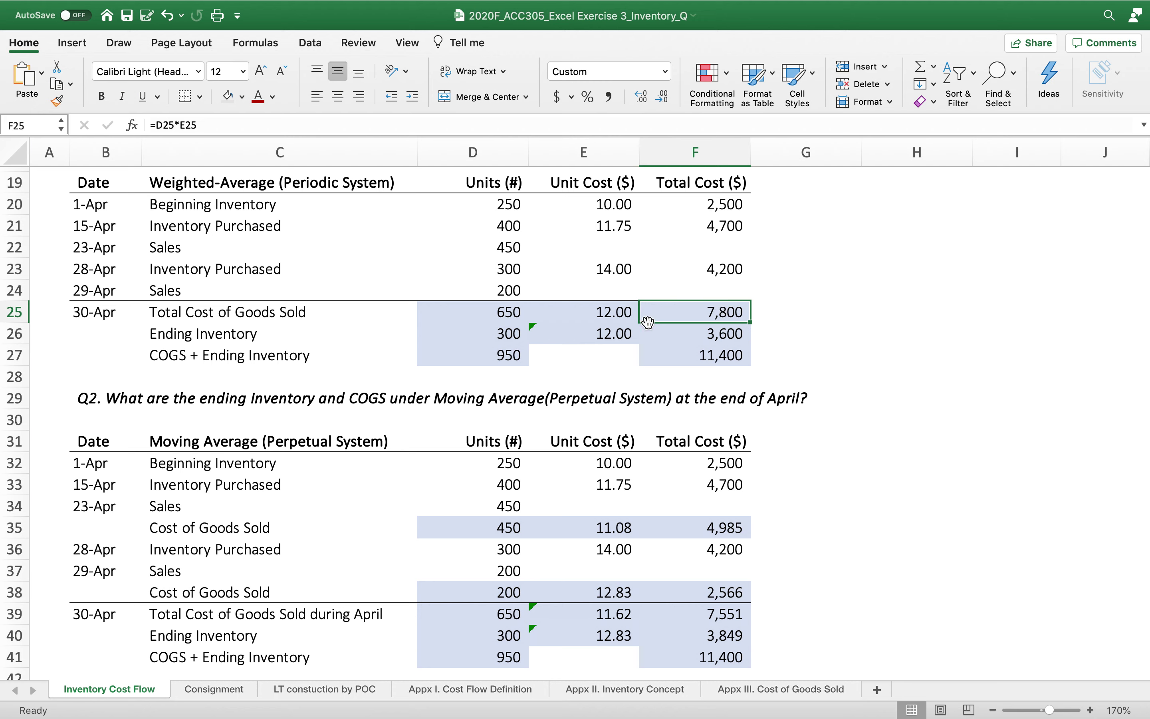
pyautogui.click(612, 315)
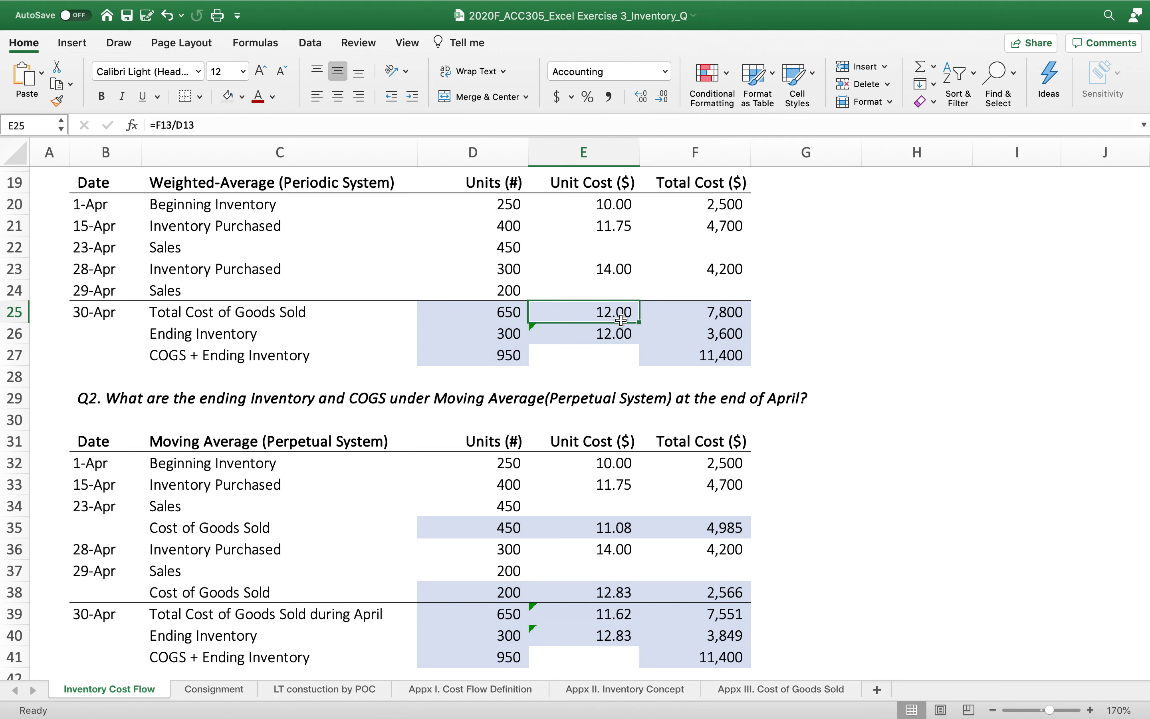
pyautogui.moveTo(613, 197); pyautogui.dragTo(612, 291)
pyautogui.click(612, 296)
pyautogui.click(613, 274)
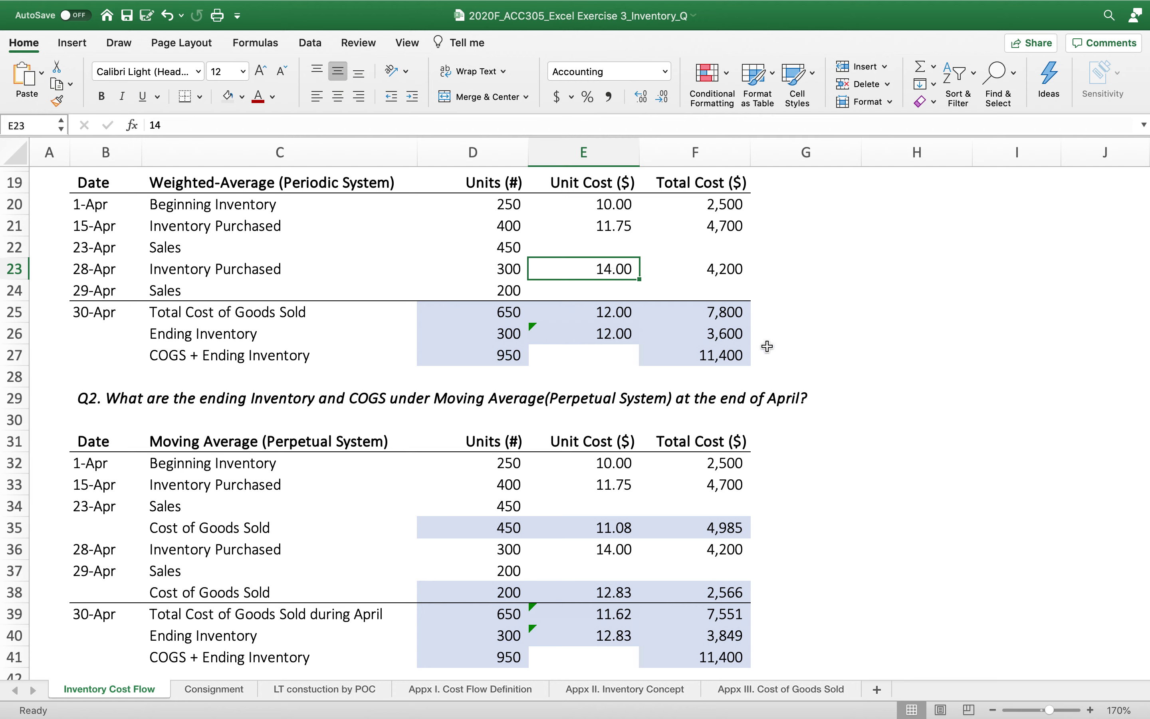
pyautogui.doubleClick(621, 311)
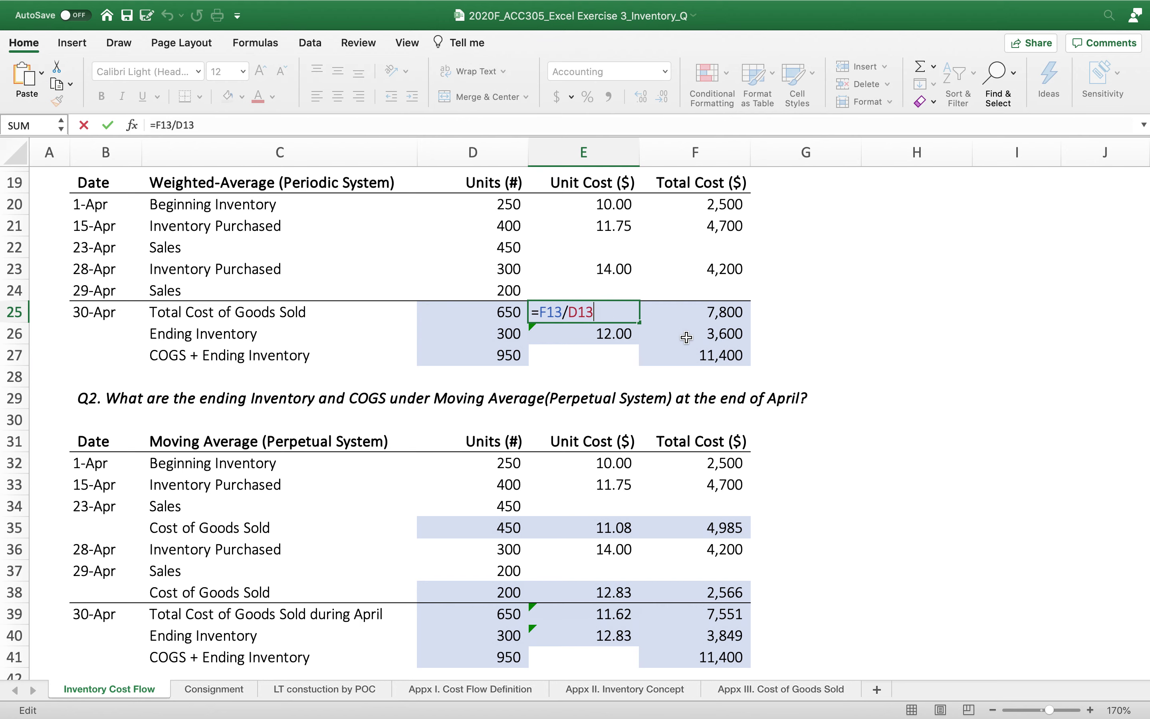
pyautogui.click(833, 420)
# Examine the moving-average COGS unit costs in E35 and E38 against the beginning inventory and purchase costs in E32, E33 and E36
pyautogui.scroll(-2, 624, 616)
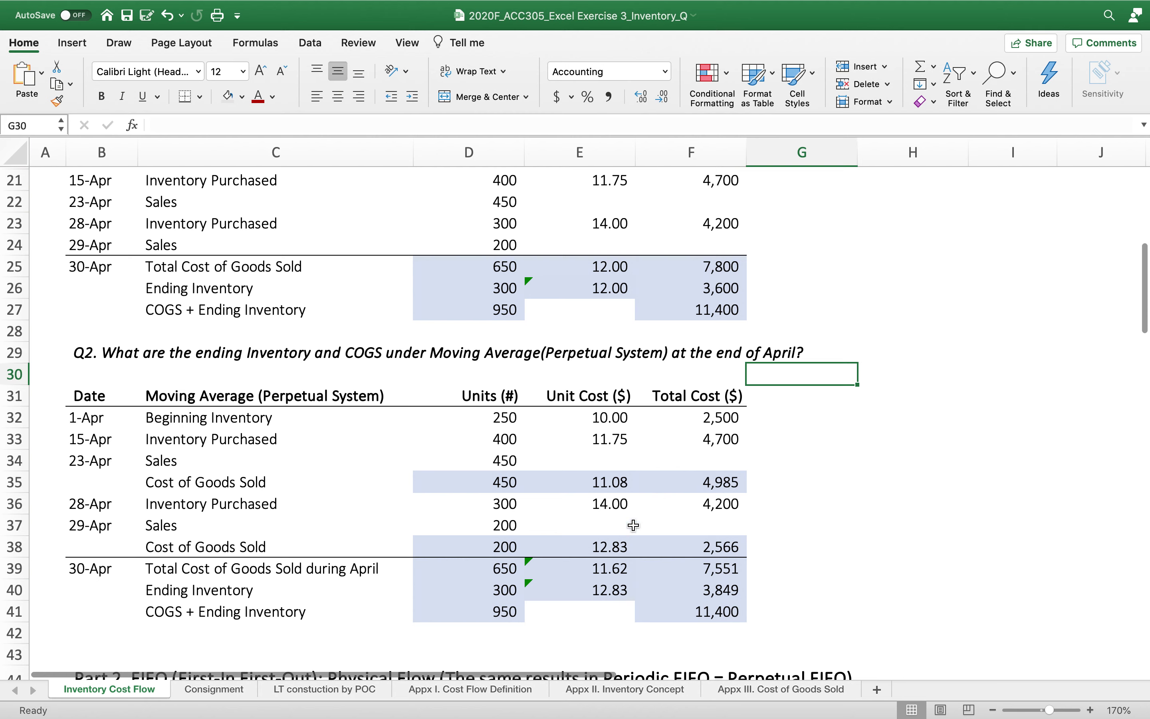
pyautogui.click(611, 480)
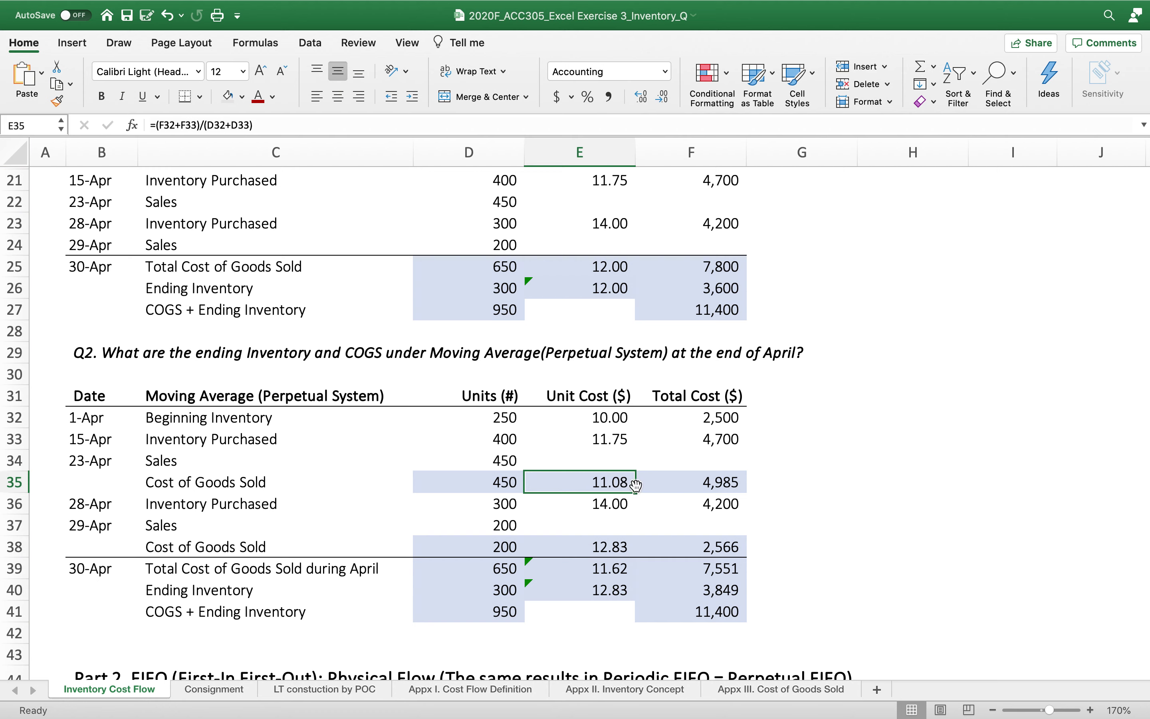
pyautogui.click(609, 417)
pyautogui.click(608, 435)
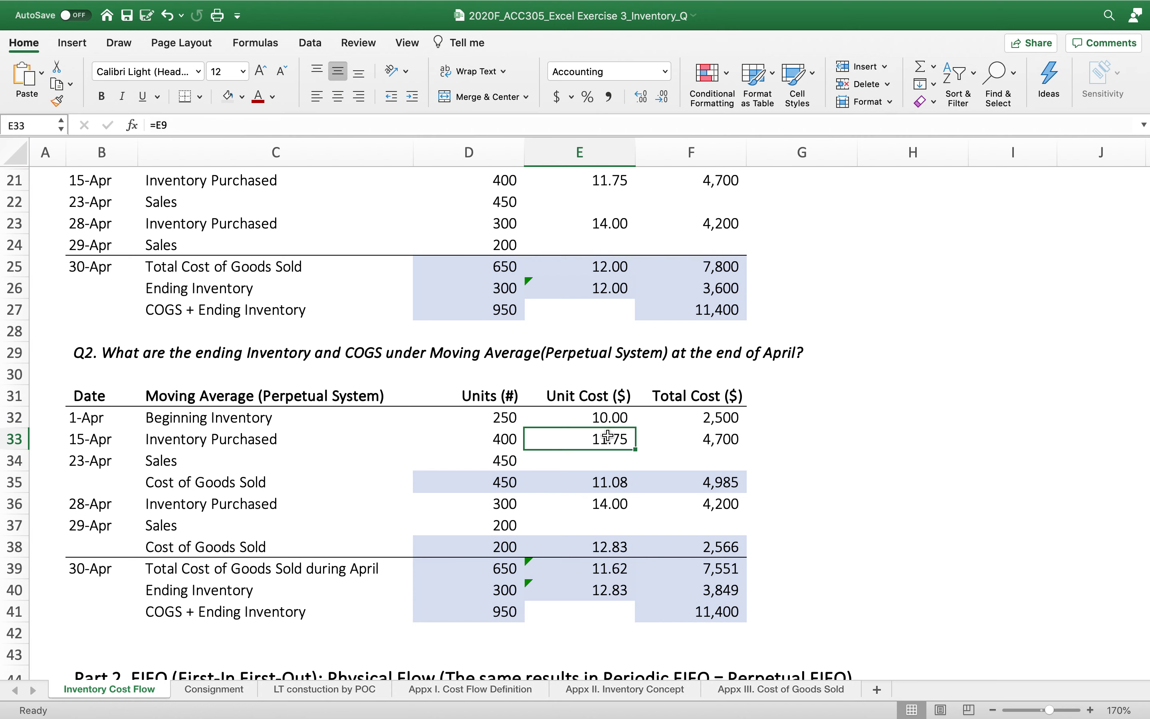
pyautogui.click(610, 413)
pyautogui.click(608, 440)
pyautogui.scroll(2, 618, 468)
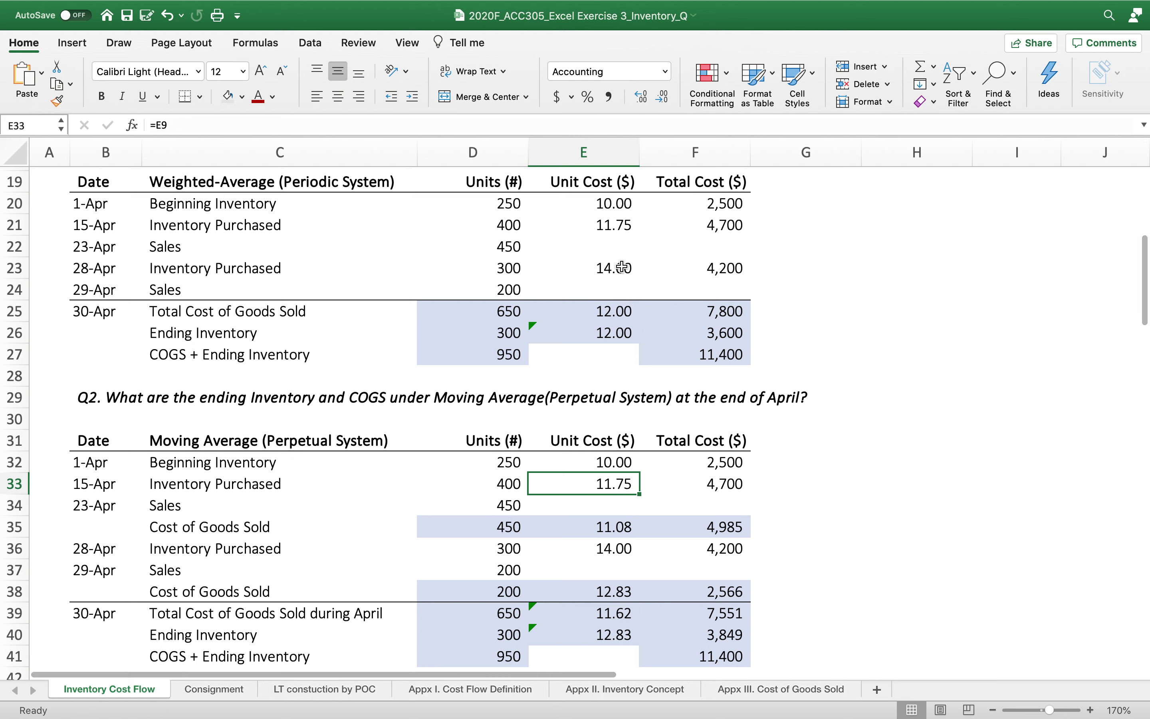
pyautogui.click(498, 634)
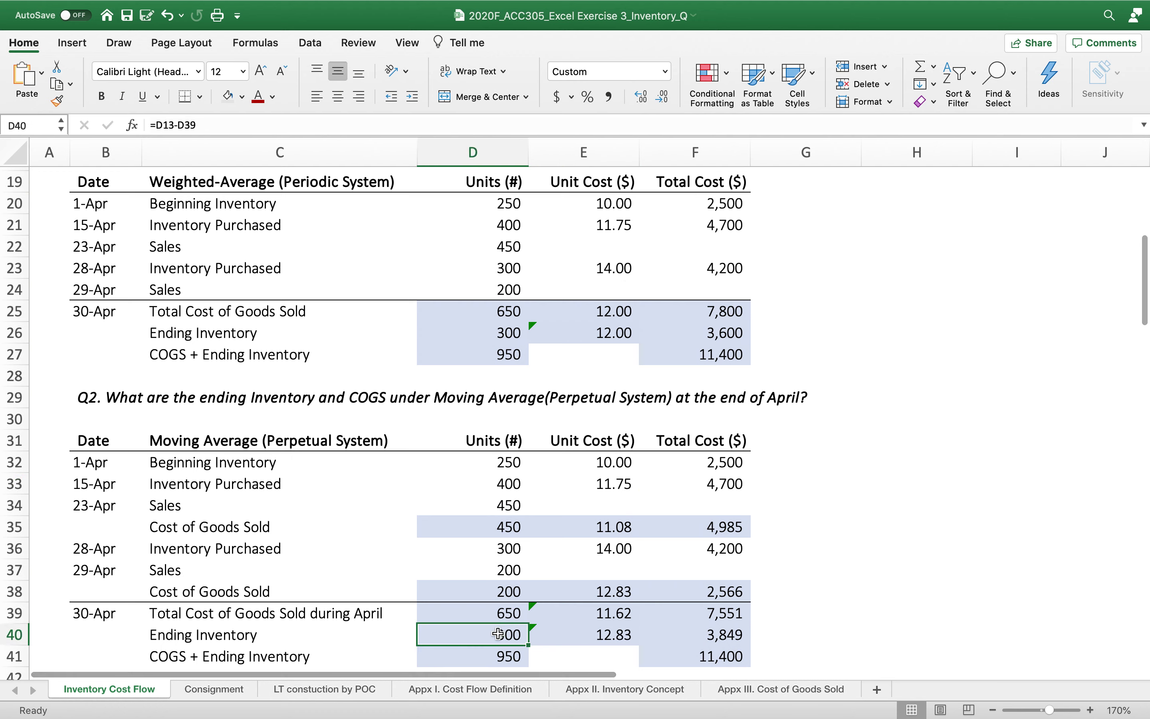
pyautogui.click(500, 547)
pyautogui.click(619, 546)
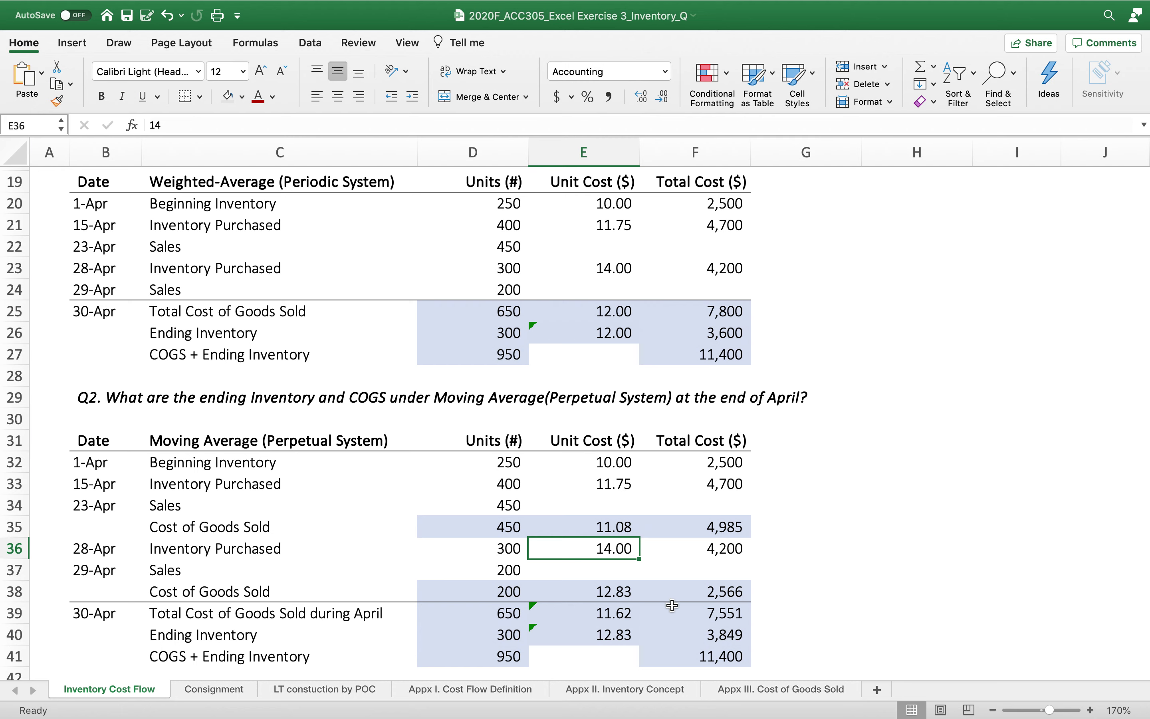
pyautogui.click(610, 594)
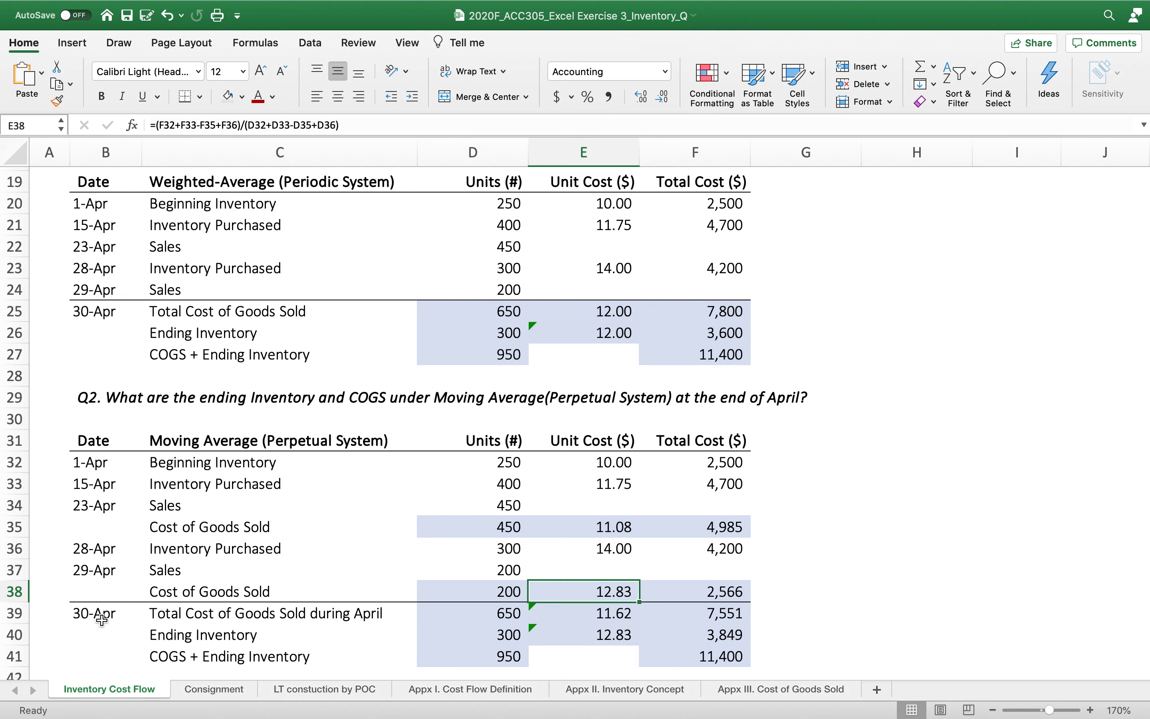
# Compare the moving-average COGS and Ending Inventory totals with the weighted-average ones, ending at the Part 2 FIFO section
pyautogui.scroll(-2, 733, 592)
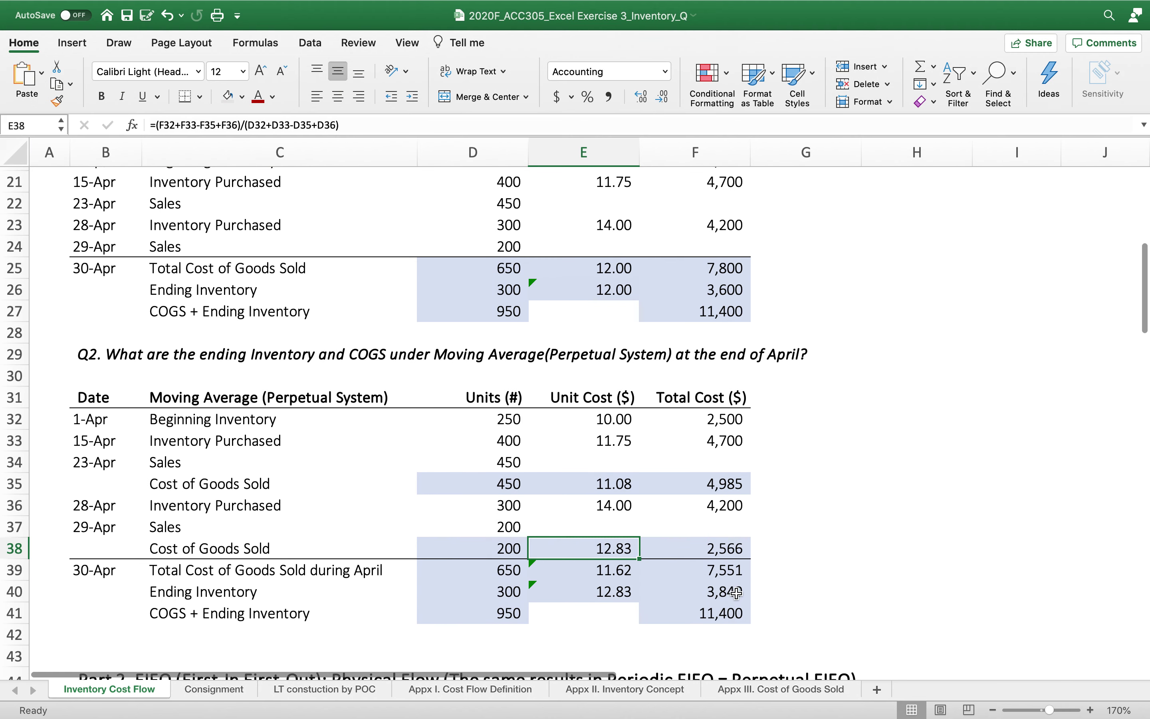
pyautogui.click(734, 564)
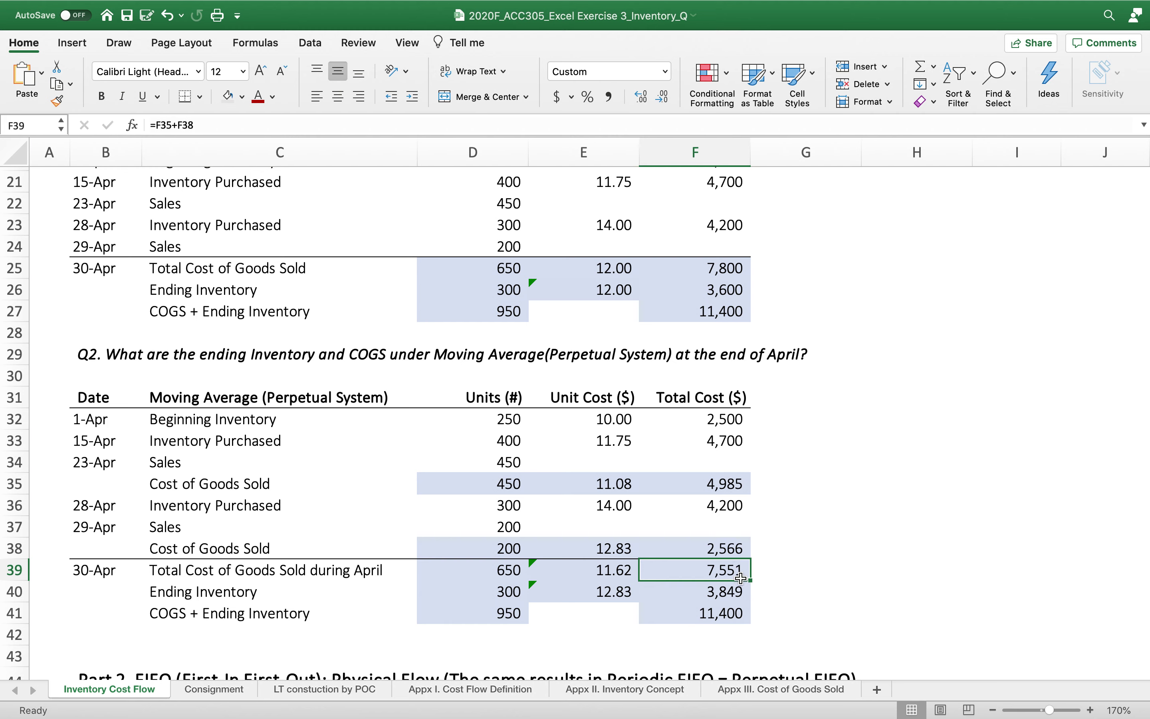
pyautogui.click(733, 269)
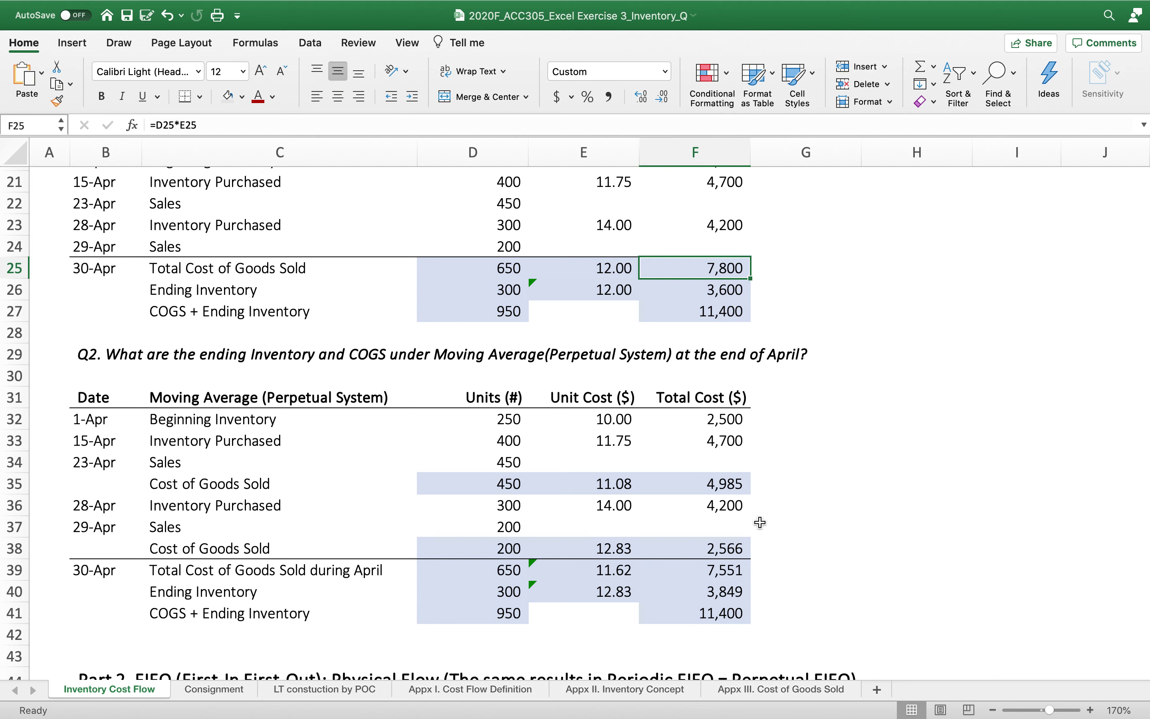
pyautogui.click(725, 590)
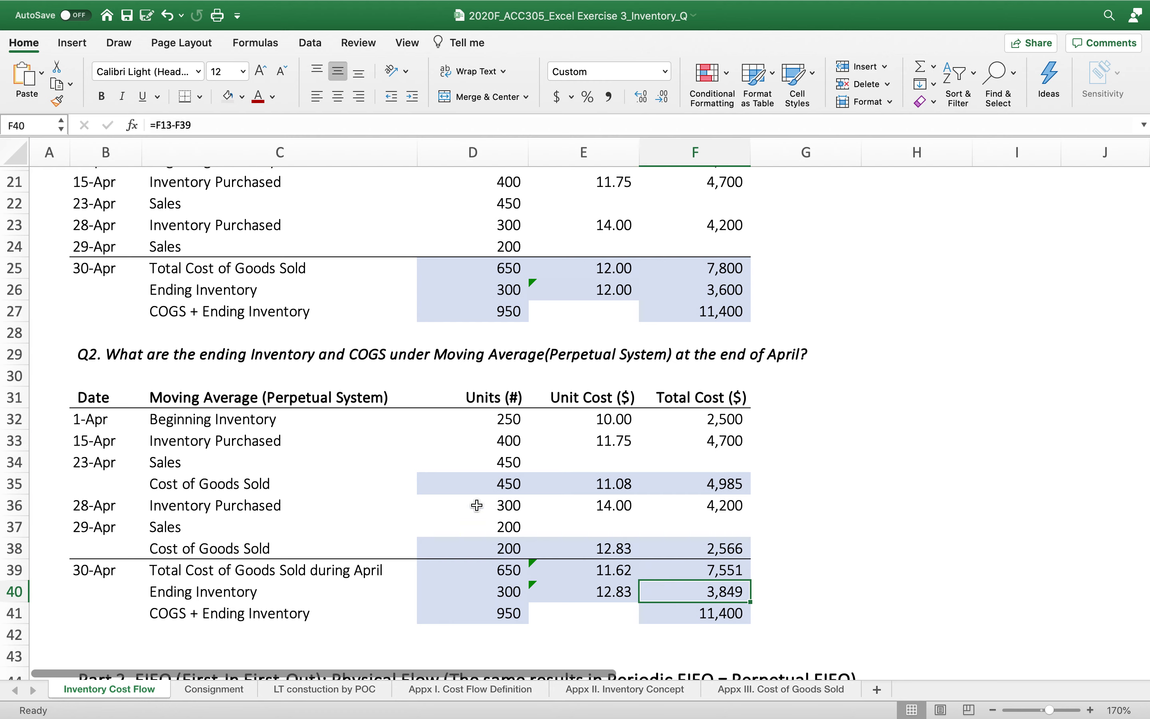
pyautogui.moveTo(710, 5)
pyautogui.scroll(-7, 316, 554)
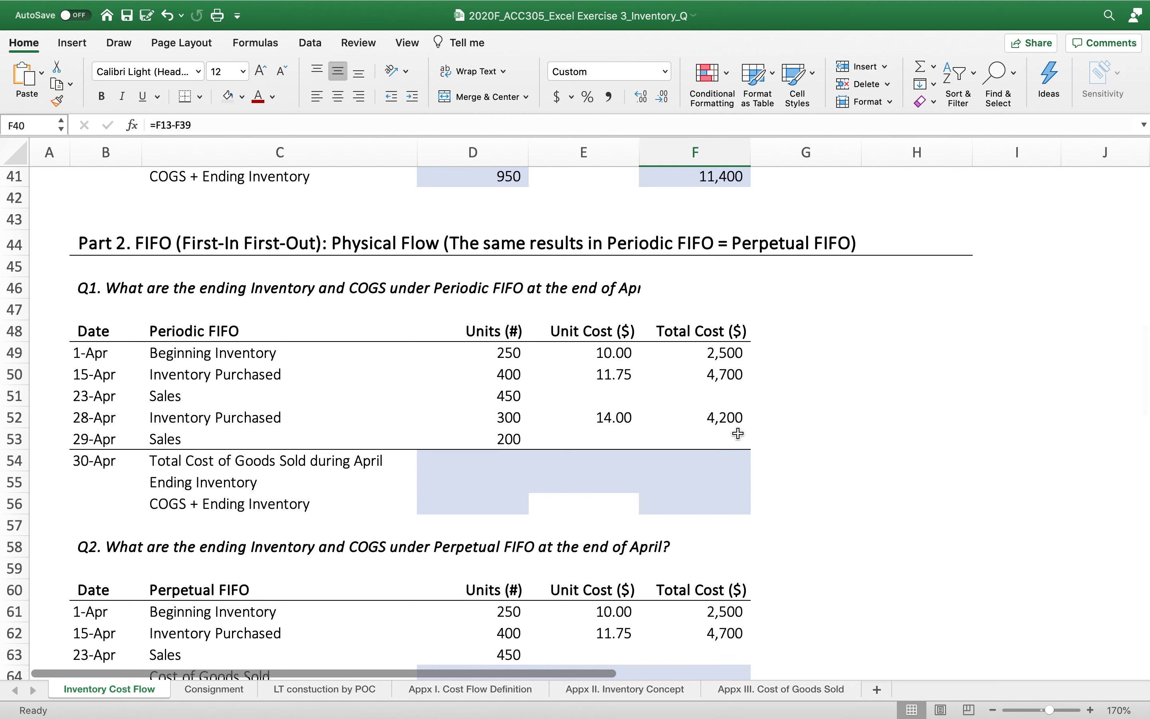
pyautogui.moveTo(667, 7)
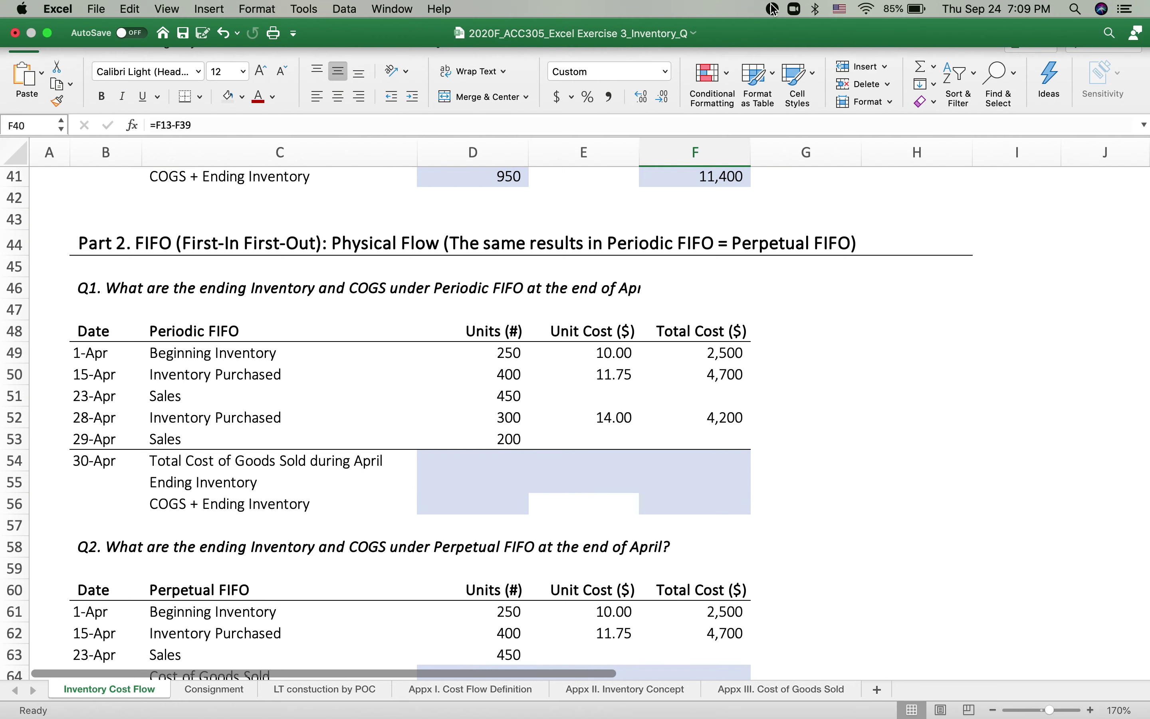